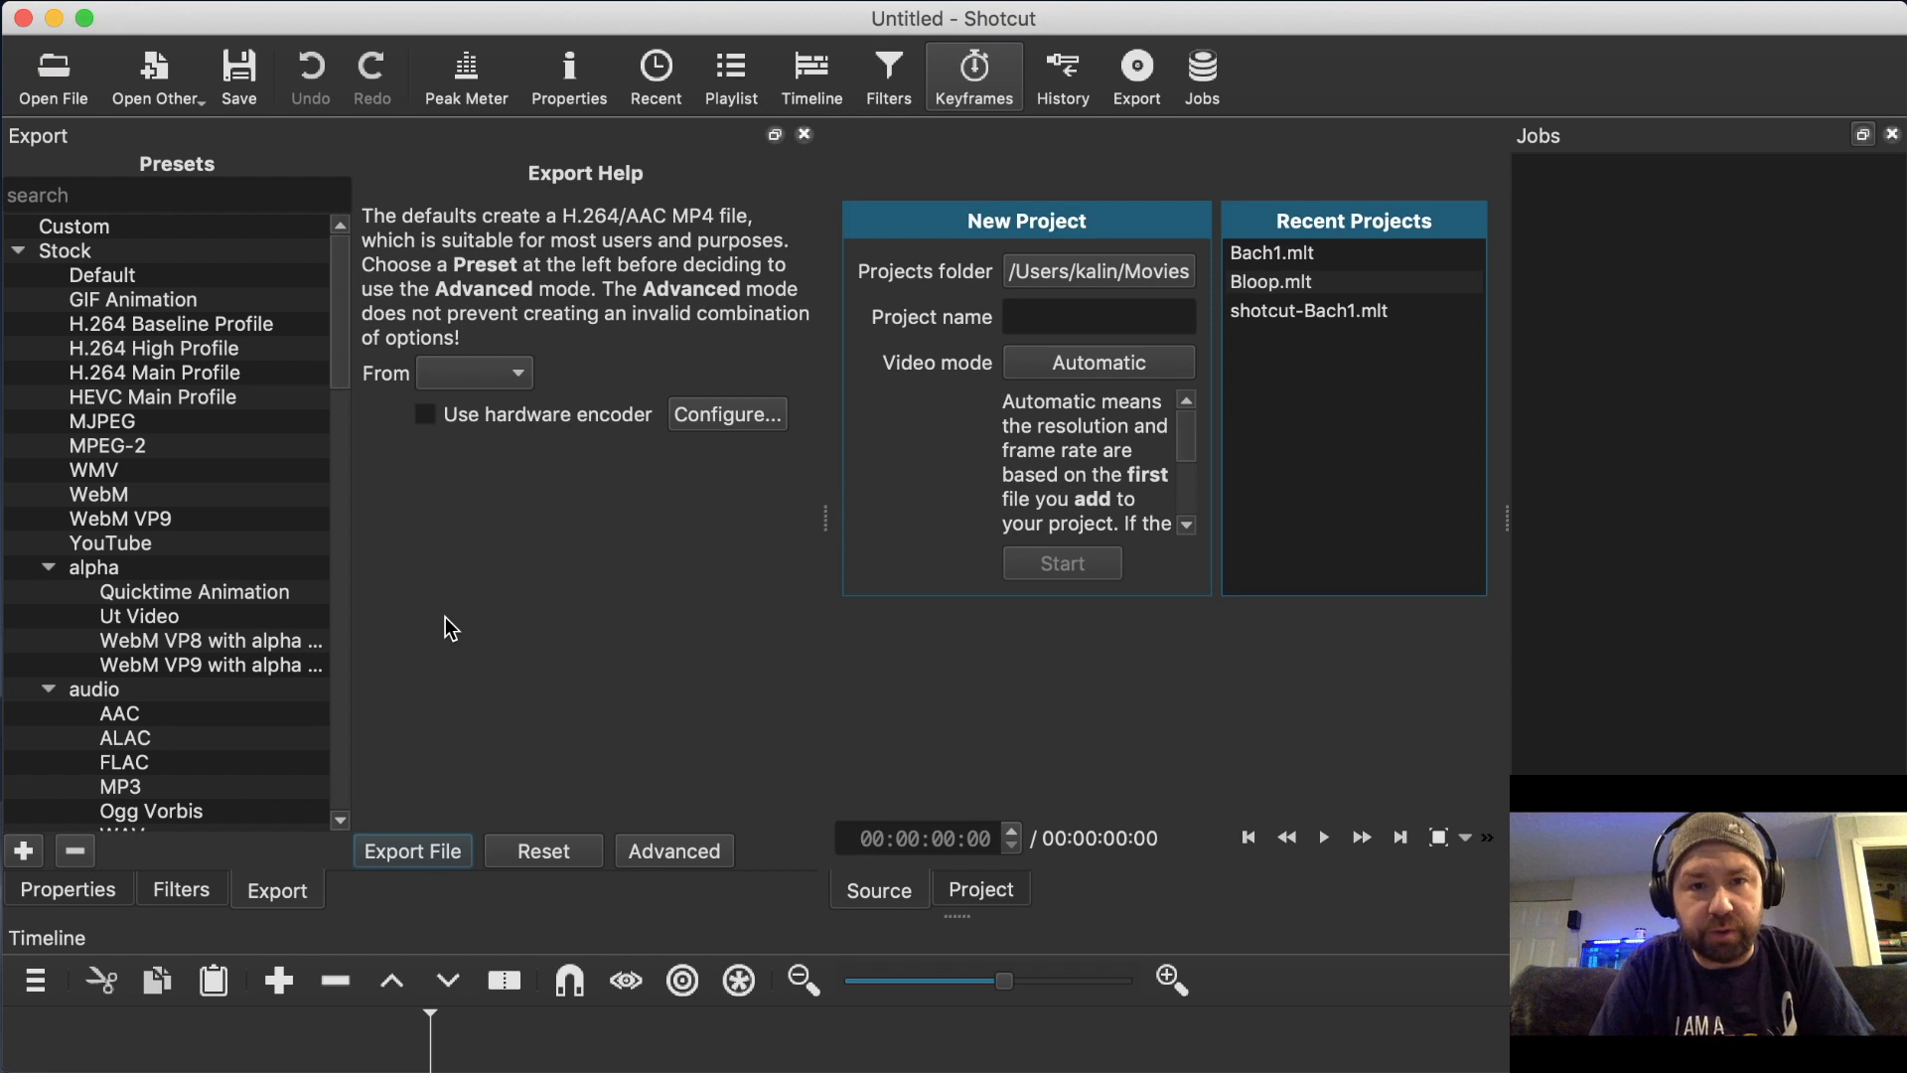
Close the Export, Filters, Properties and Jobs panels to clear the workspace.
click(802, 135)
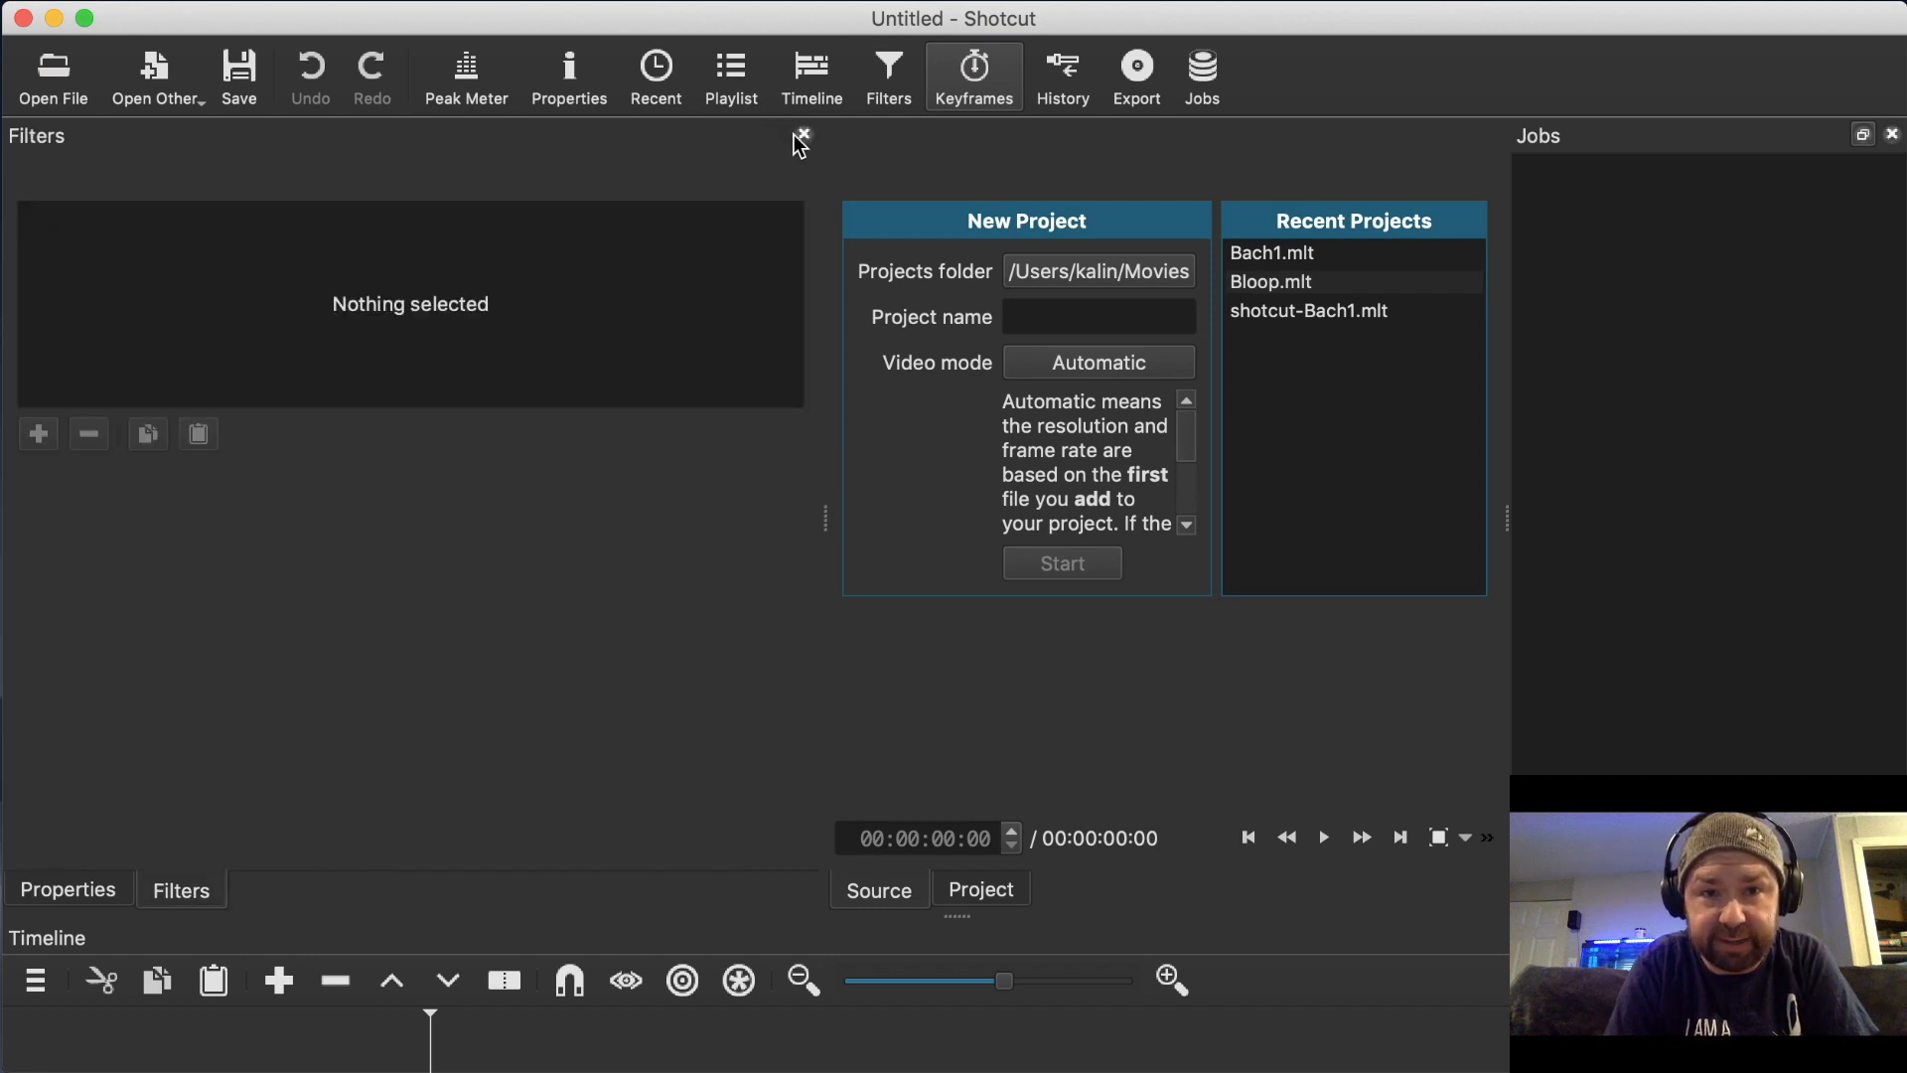
click(803, 135)
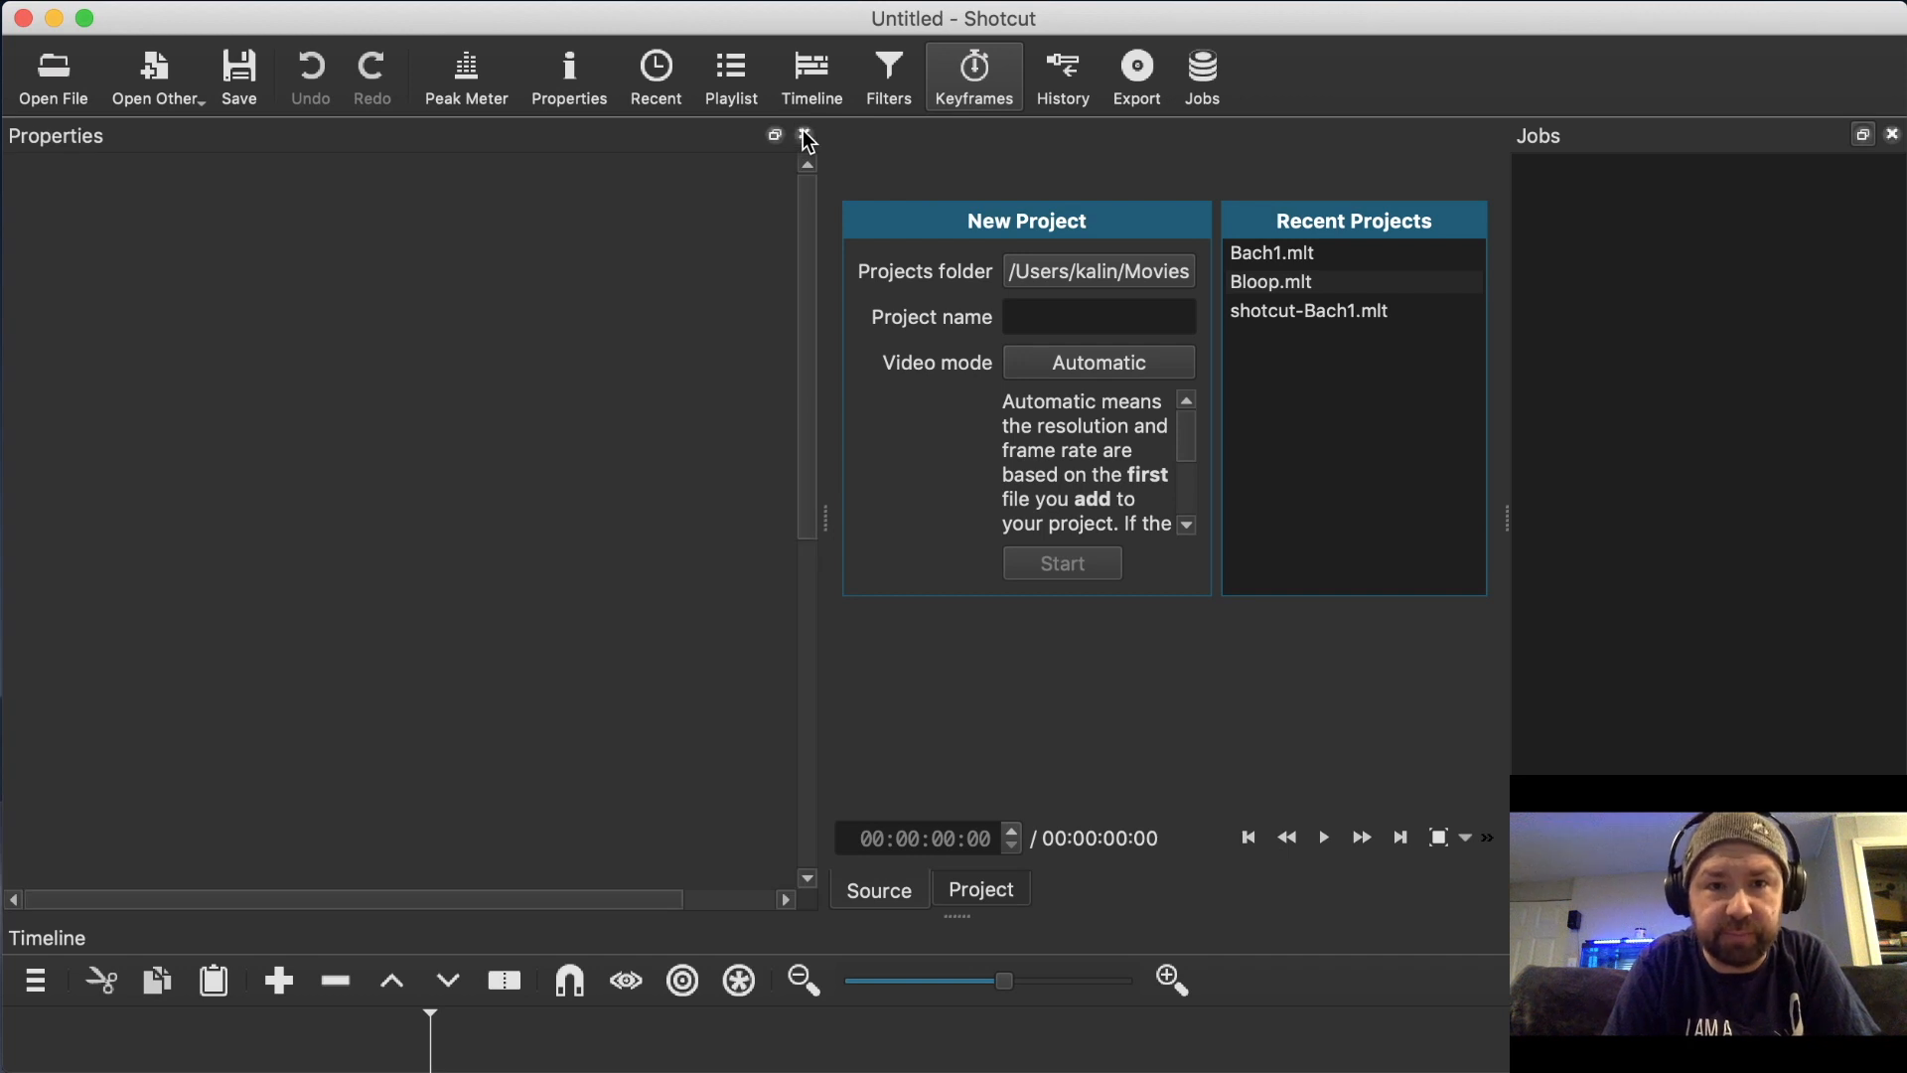
click(805, 135)
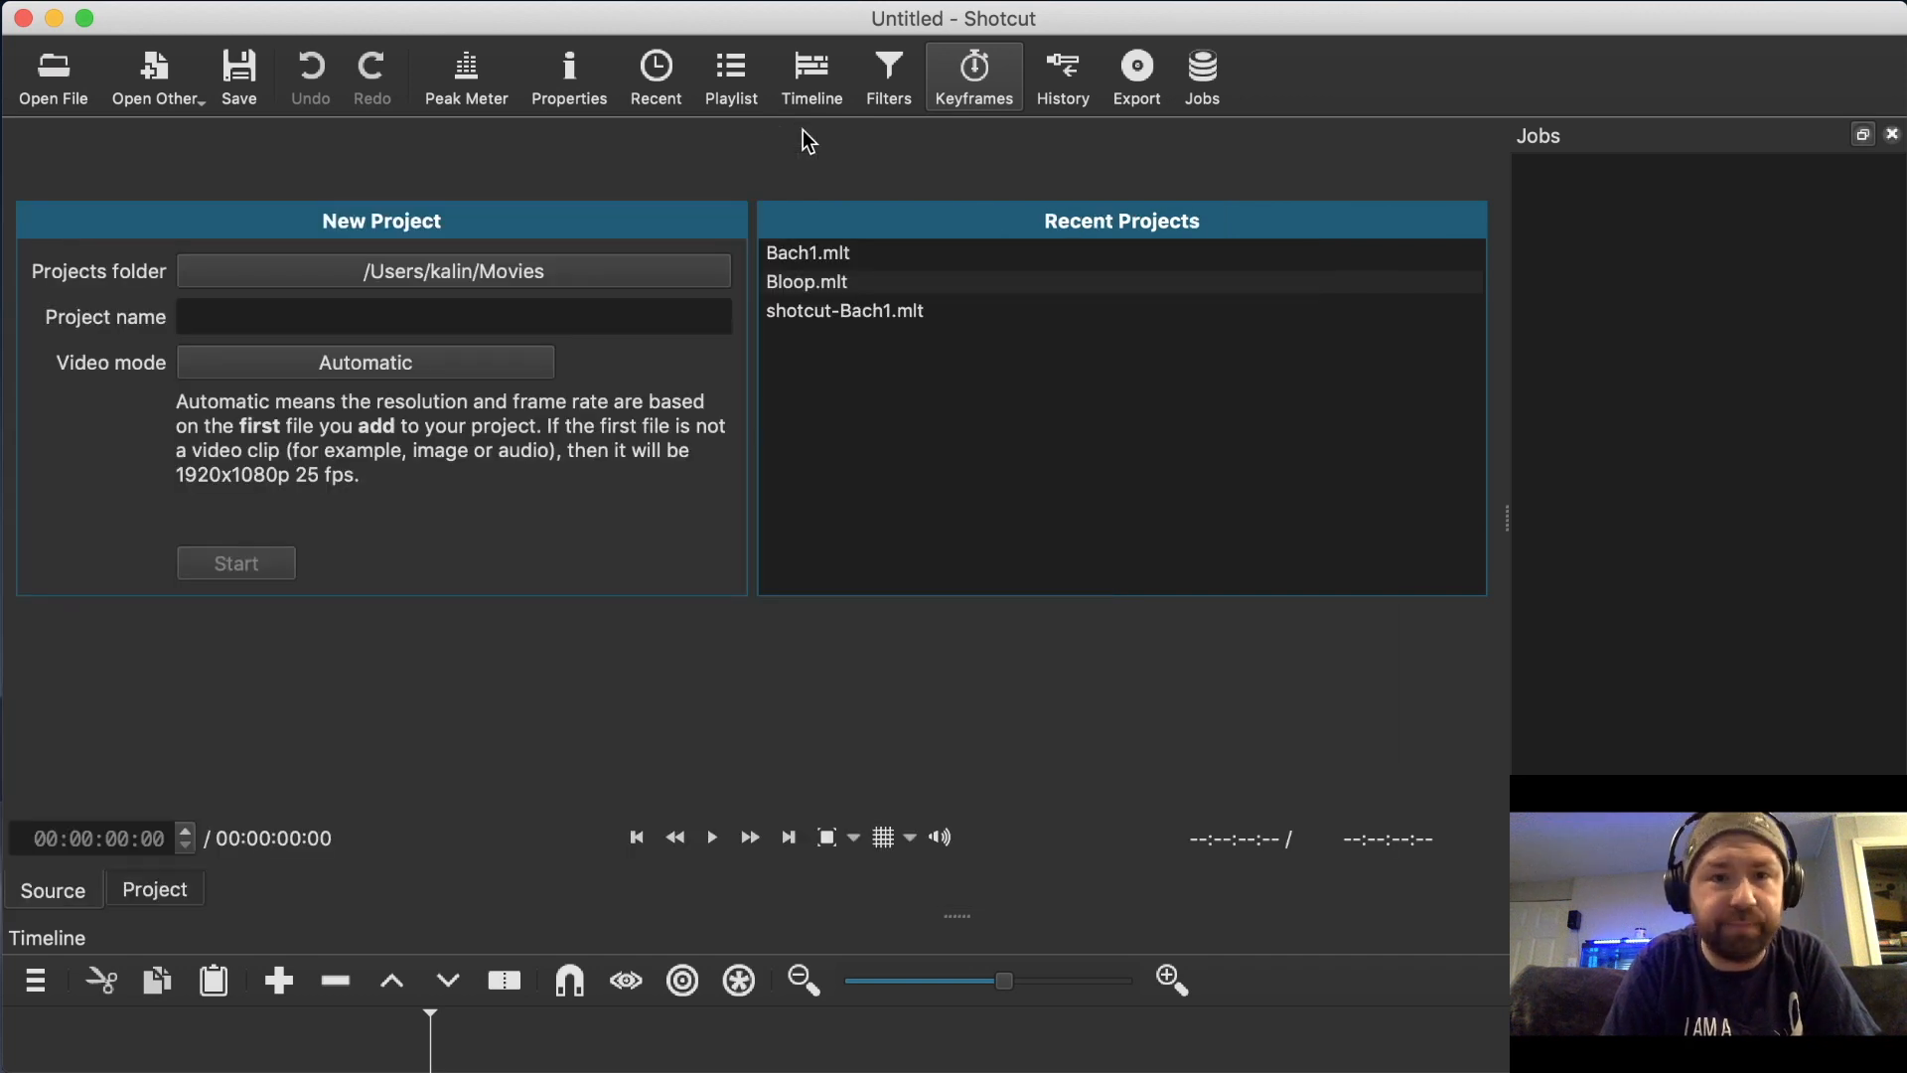
click(1891, 134)
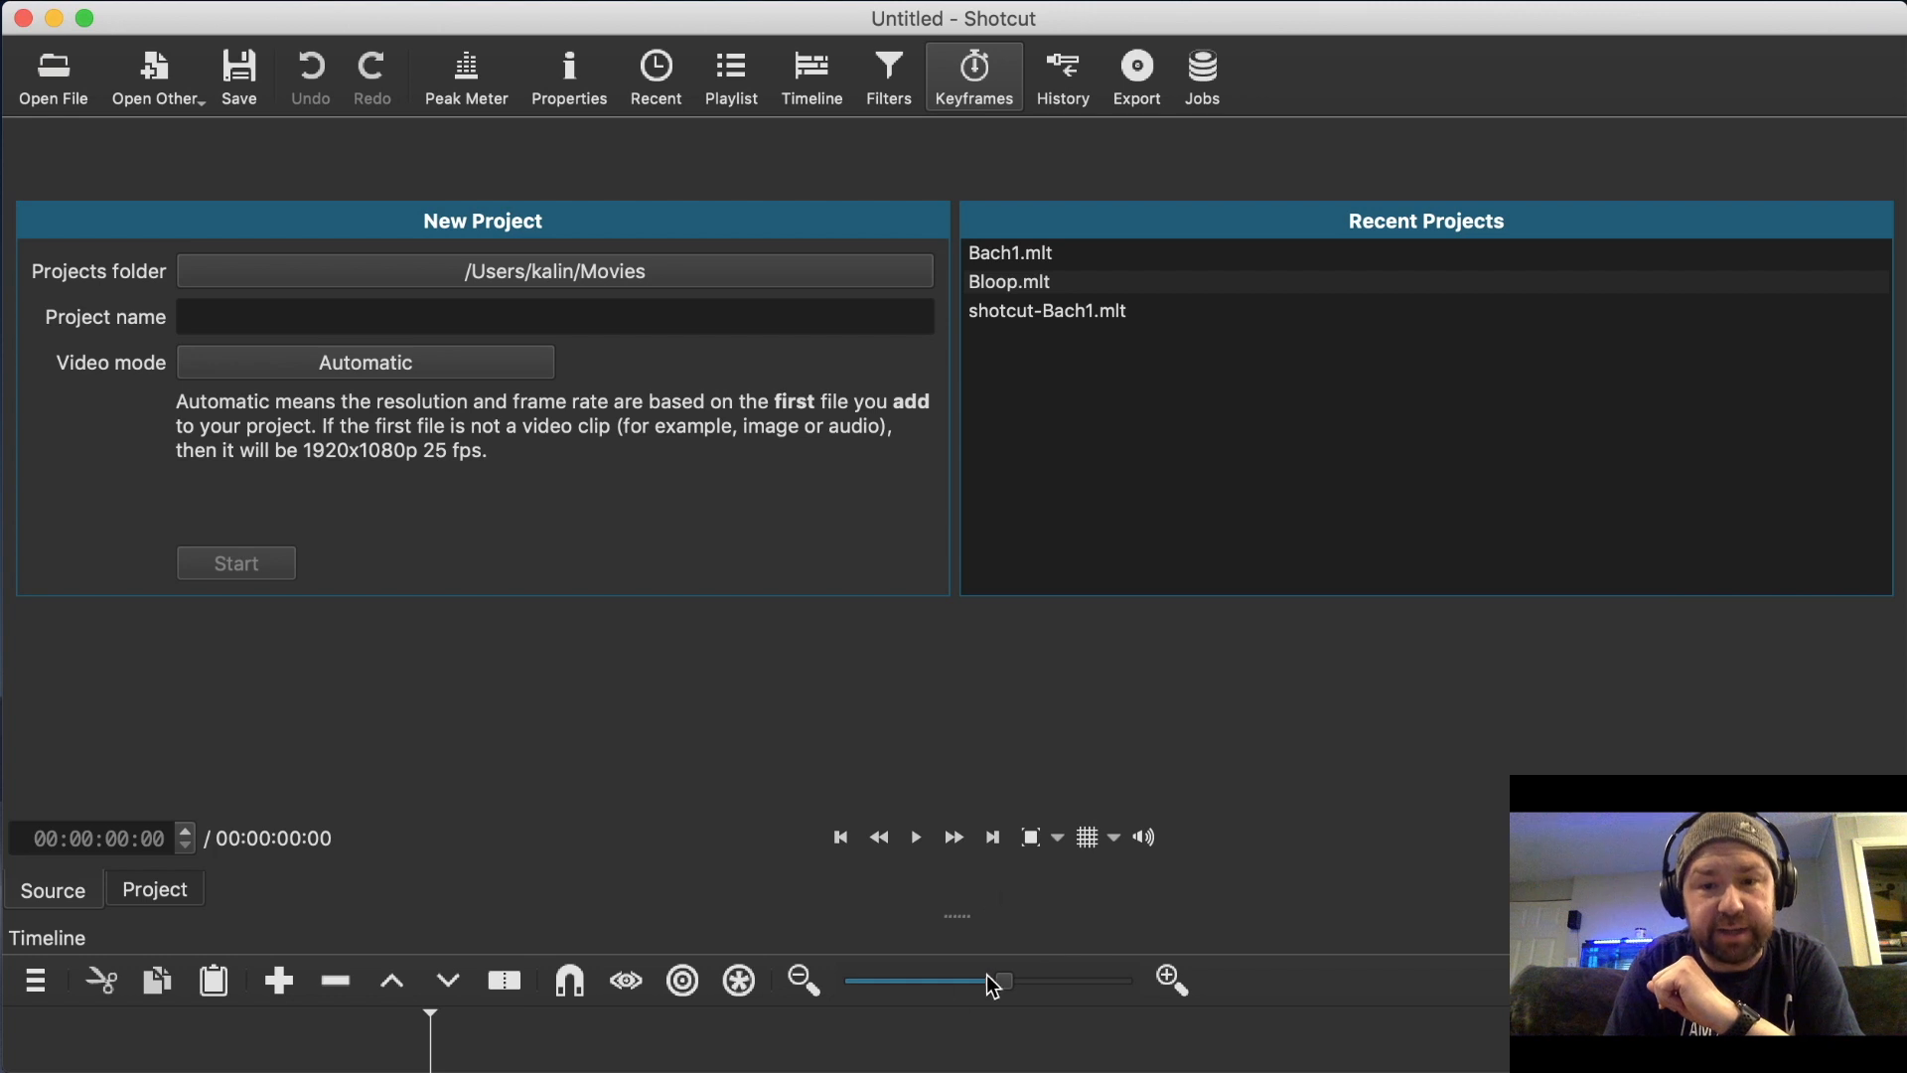
mouse_move(957, 914)
mouse_down()
mouse_move(957, 873)
mouse_move(952, 938)
mouse_up()
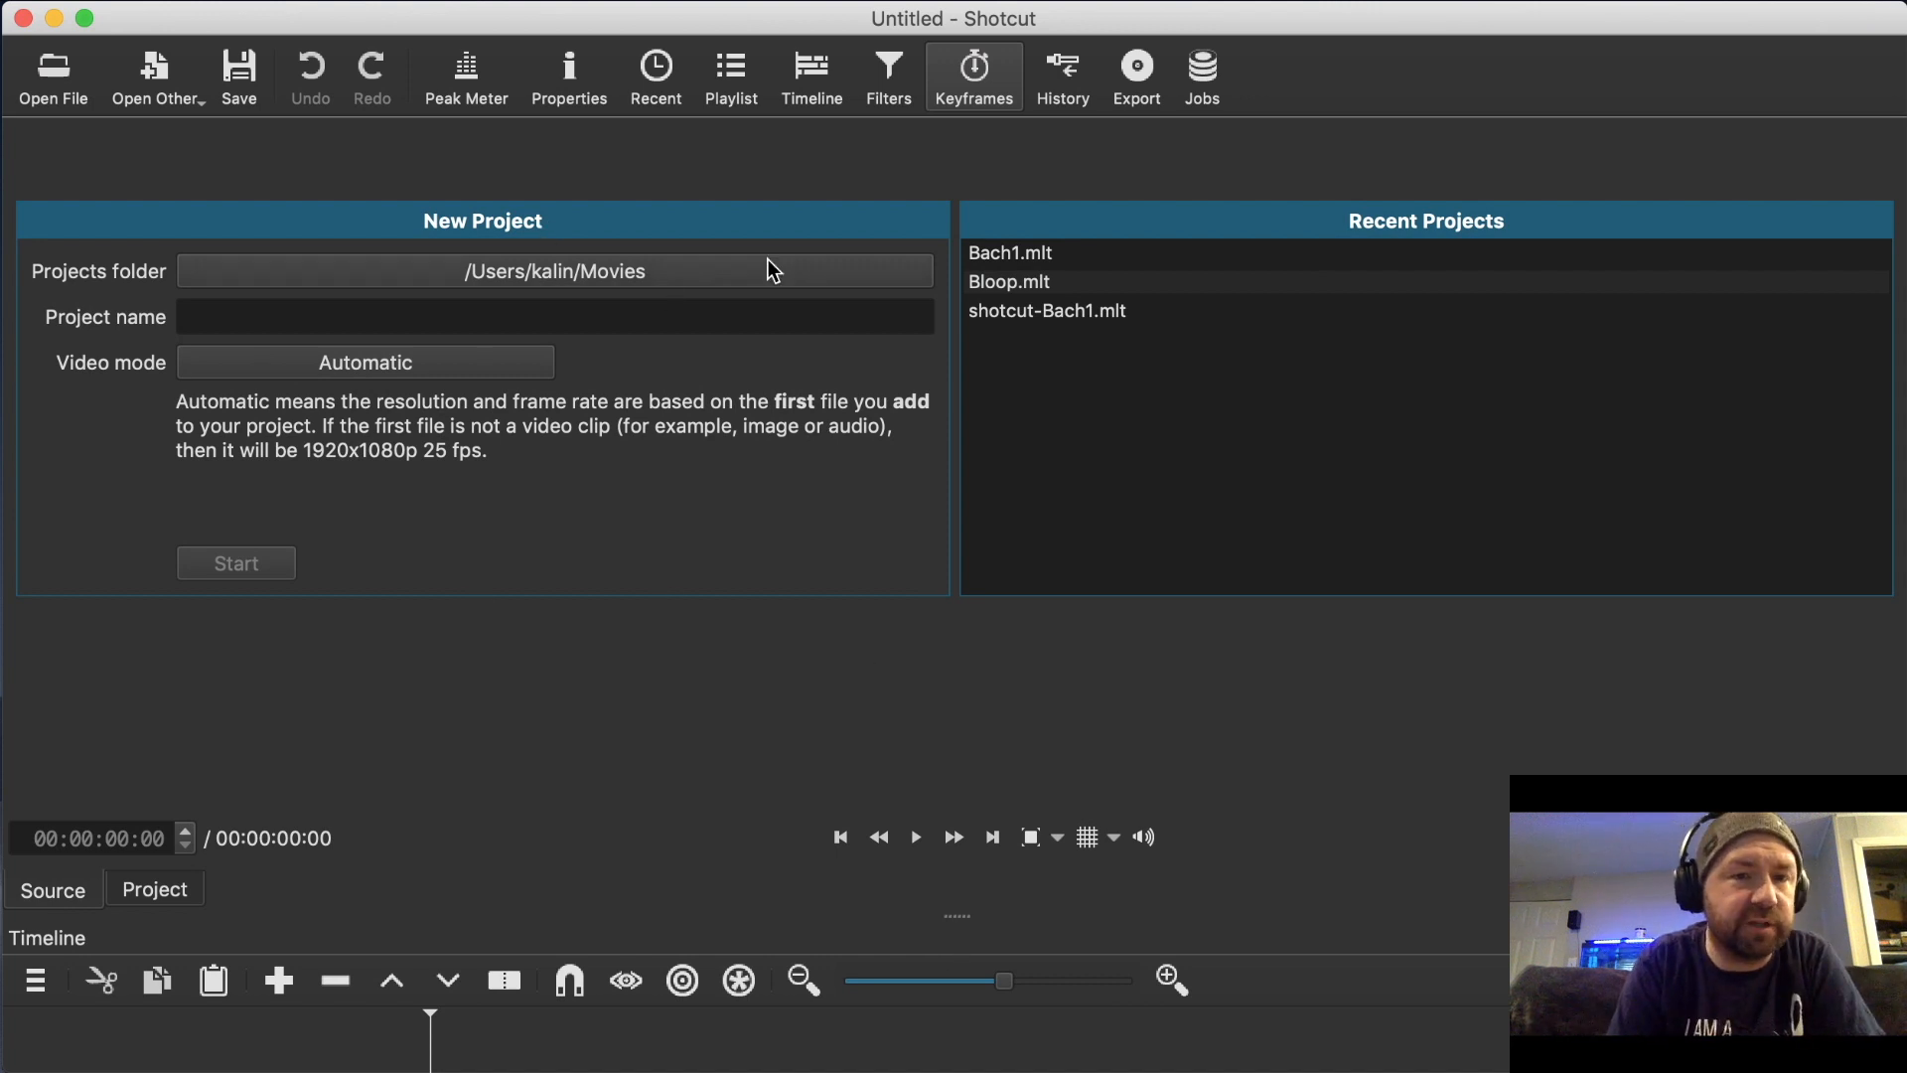
Create a new project named Rainbow with the video mode HD 1080p 25 fps.
click(689, 327)
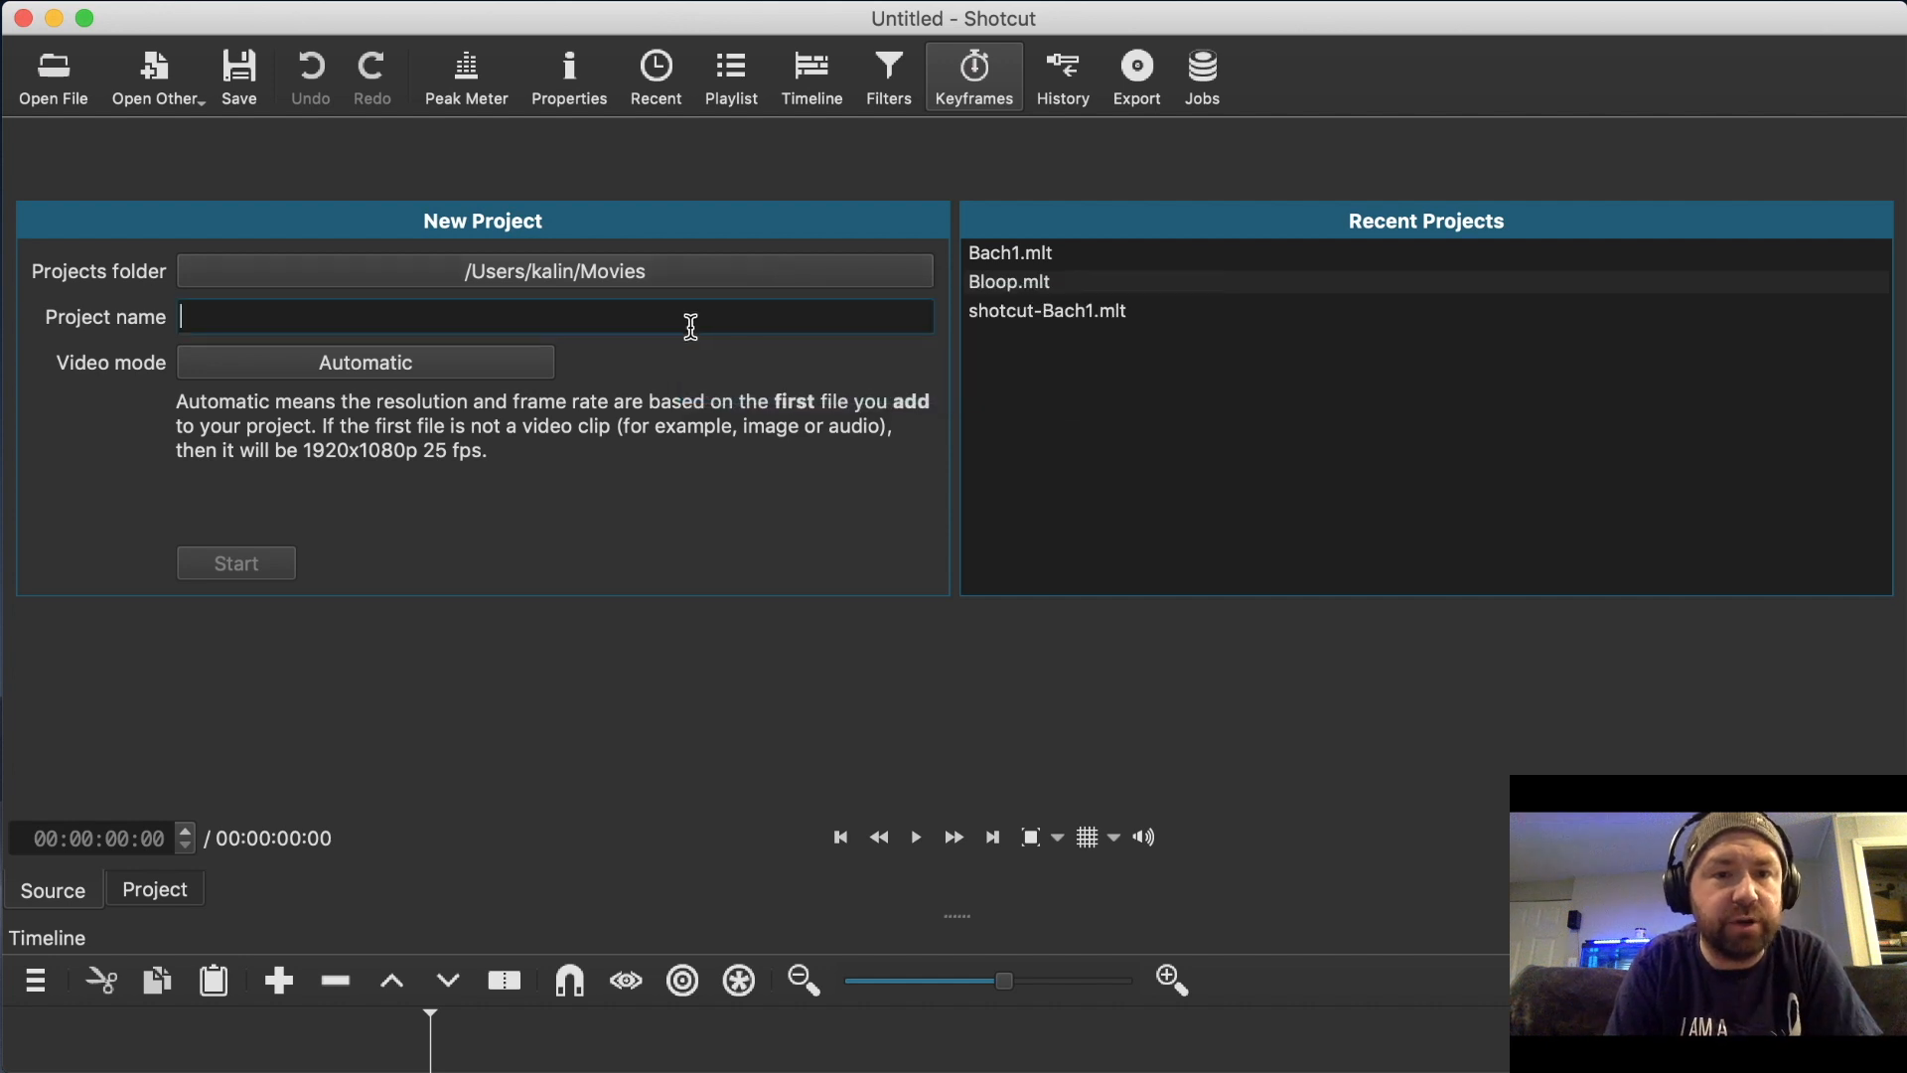
text(Rainbow)
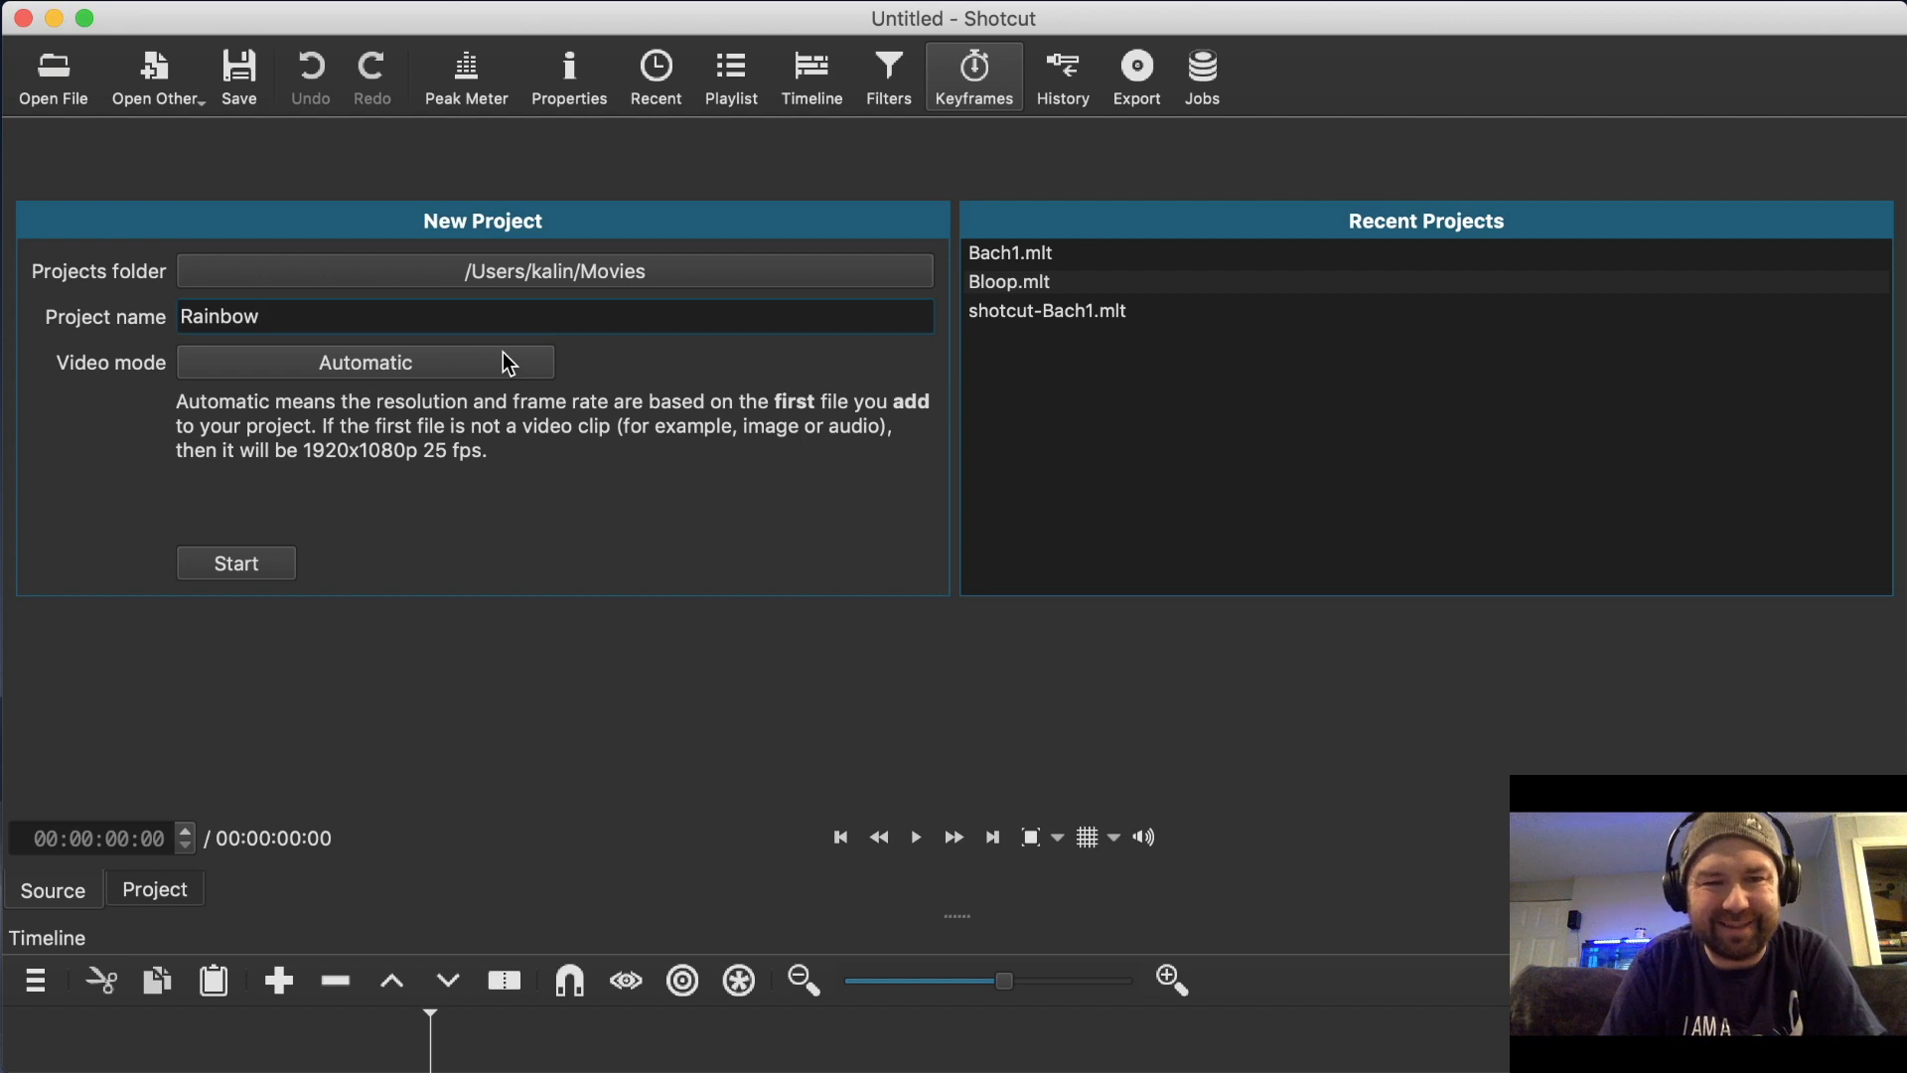
click(509, 364)
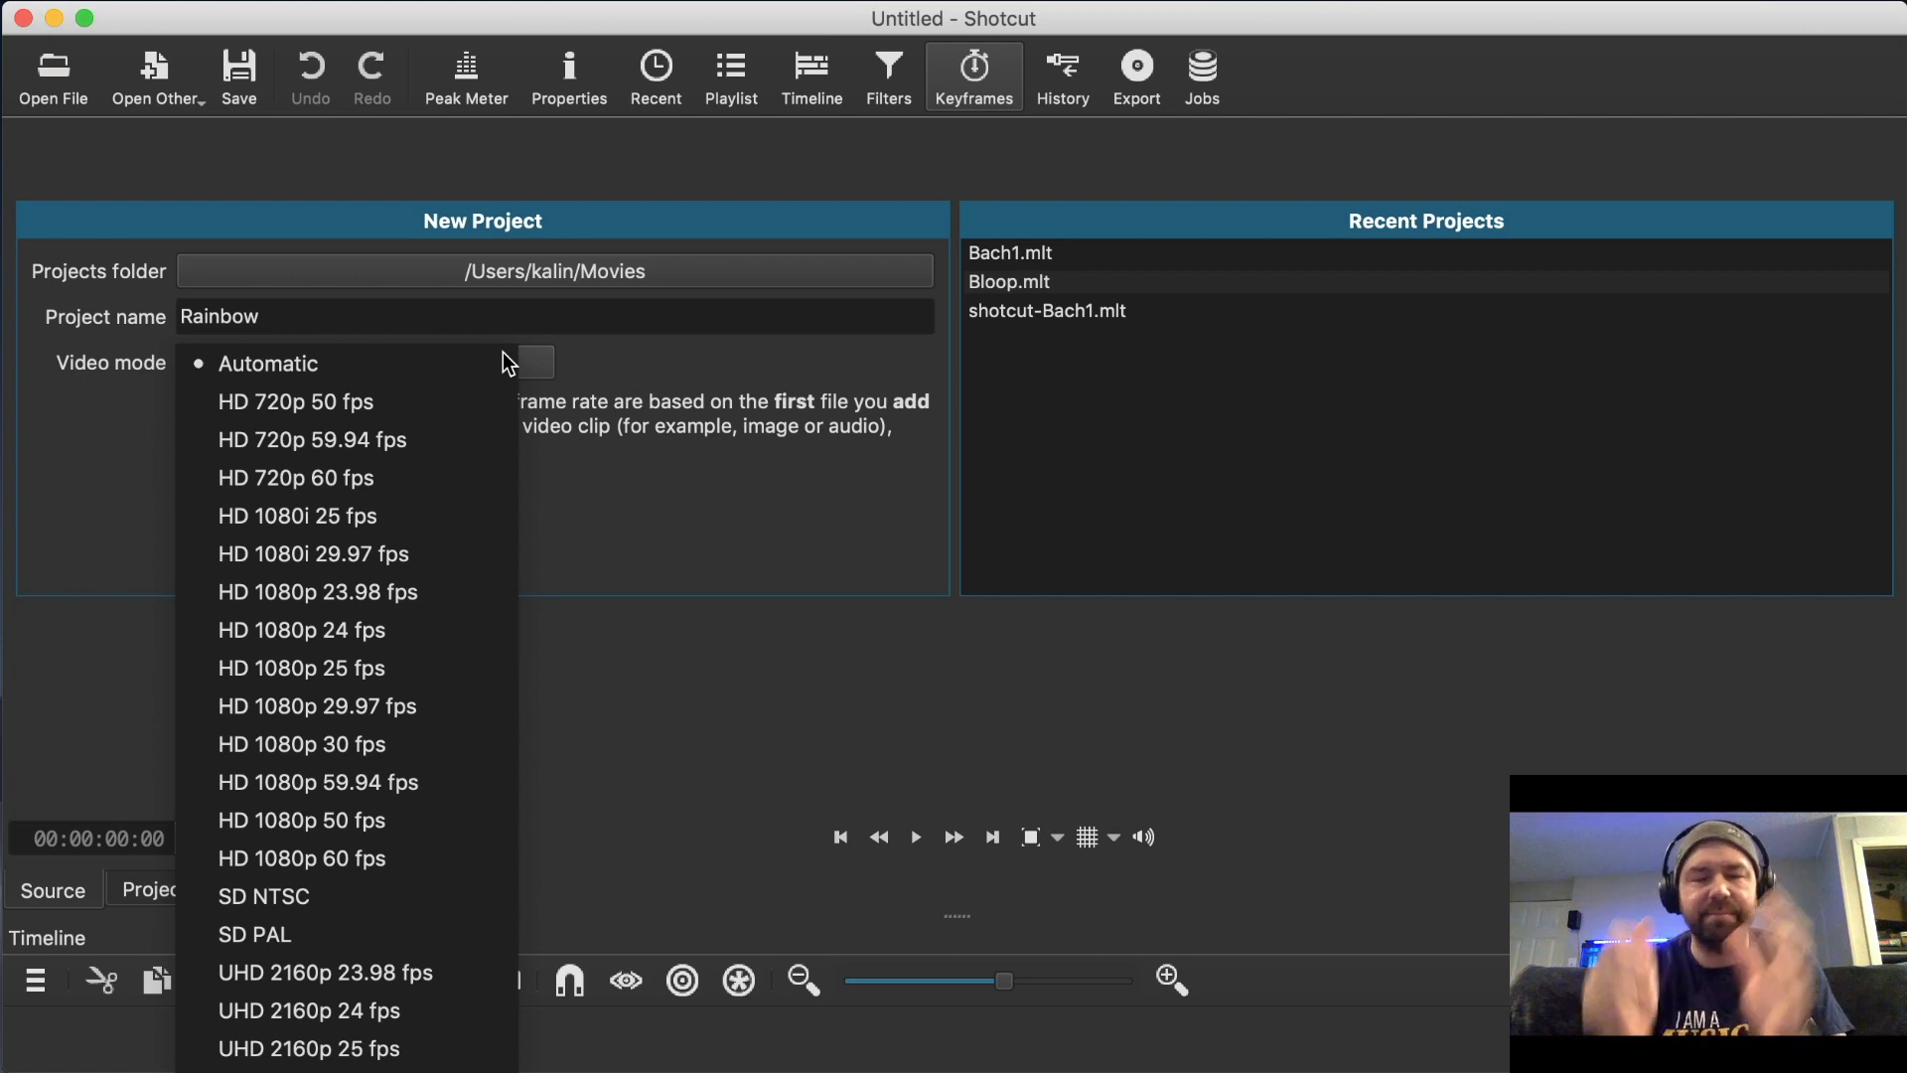
click(408, 667)
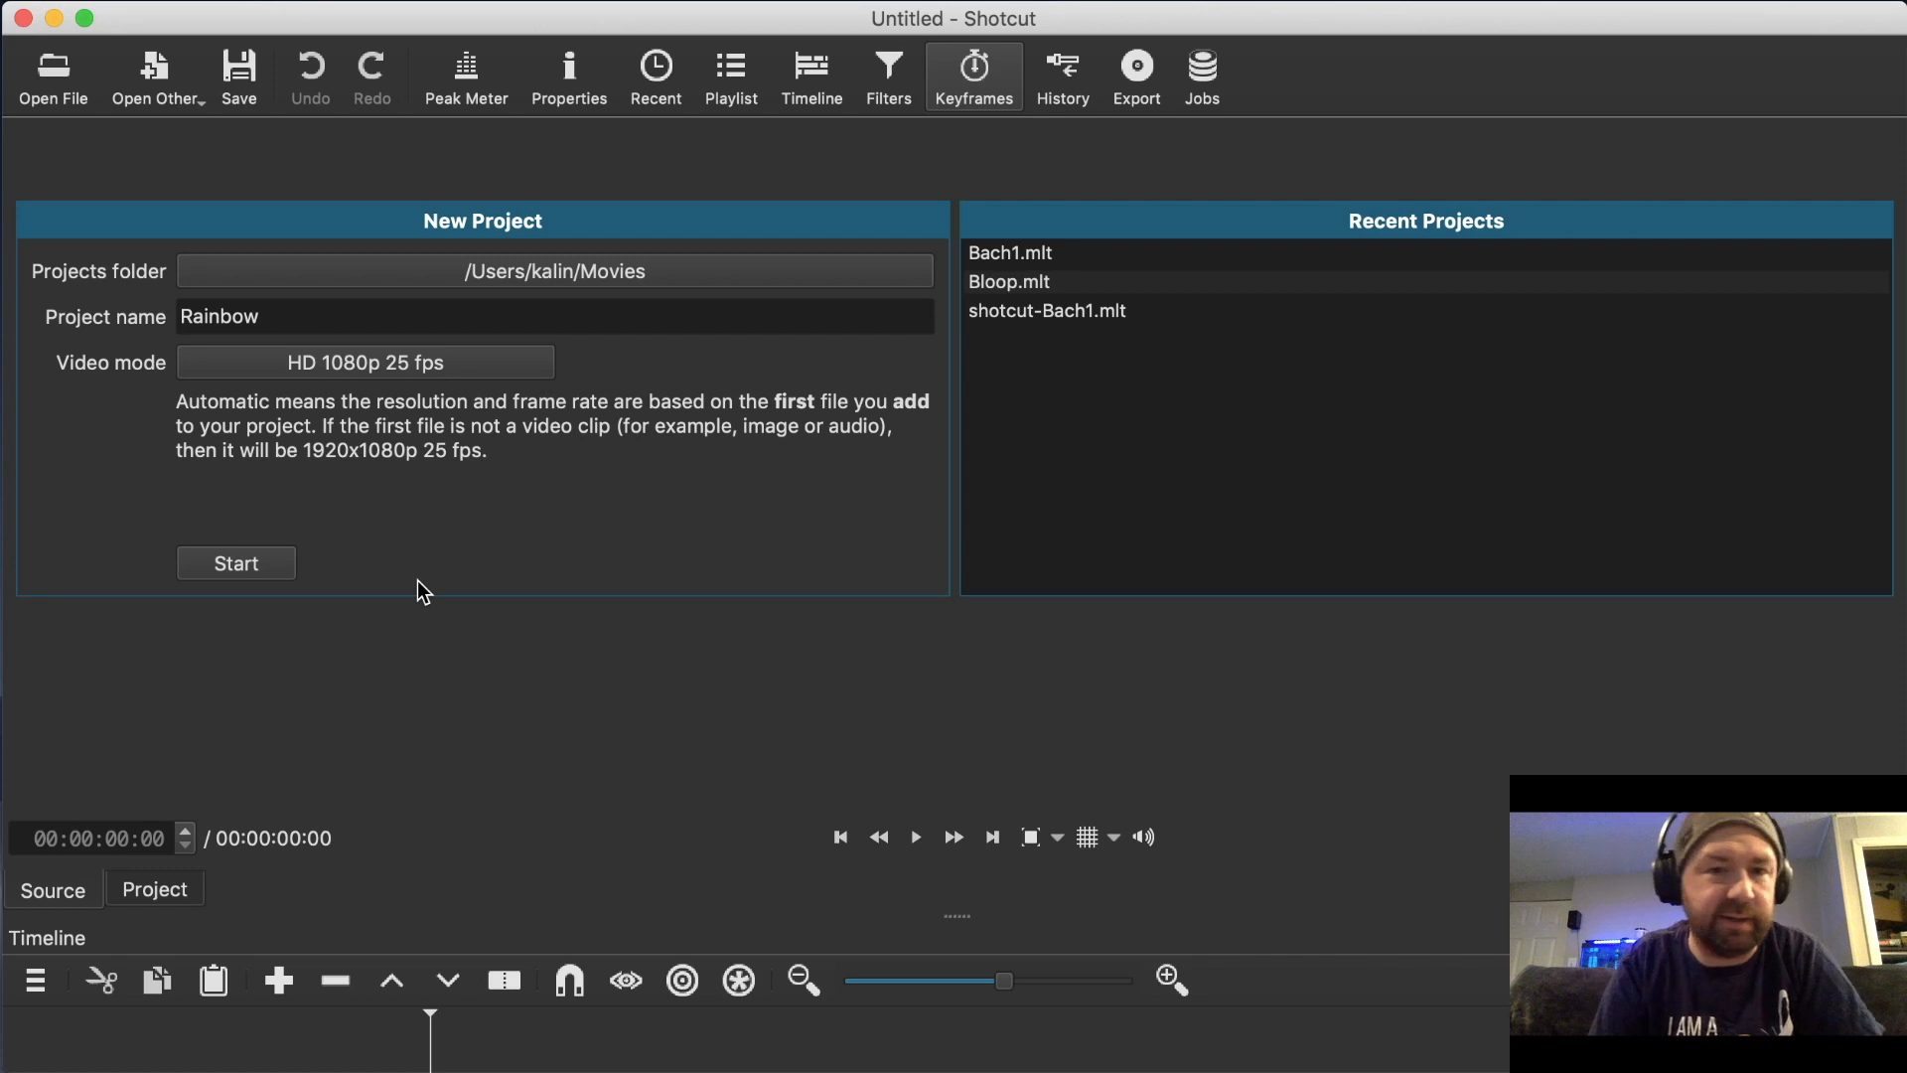
click(284, 315)
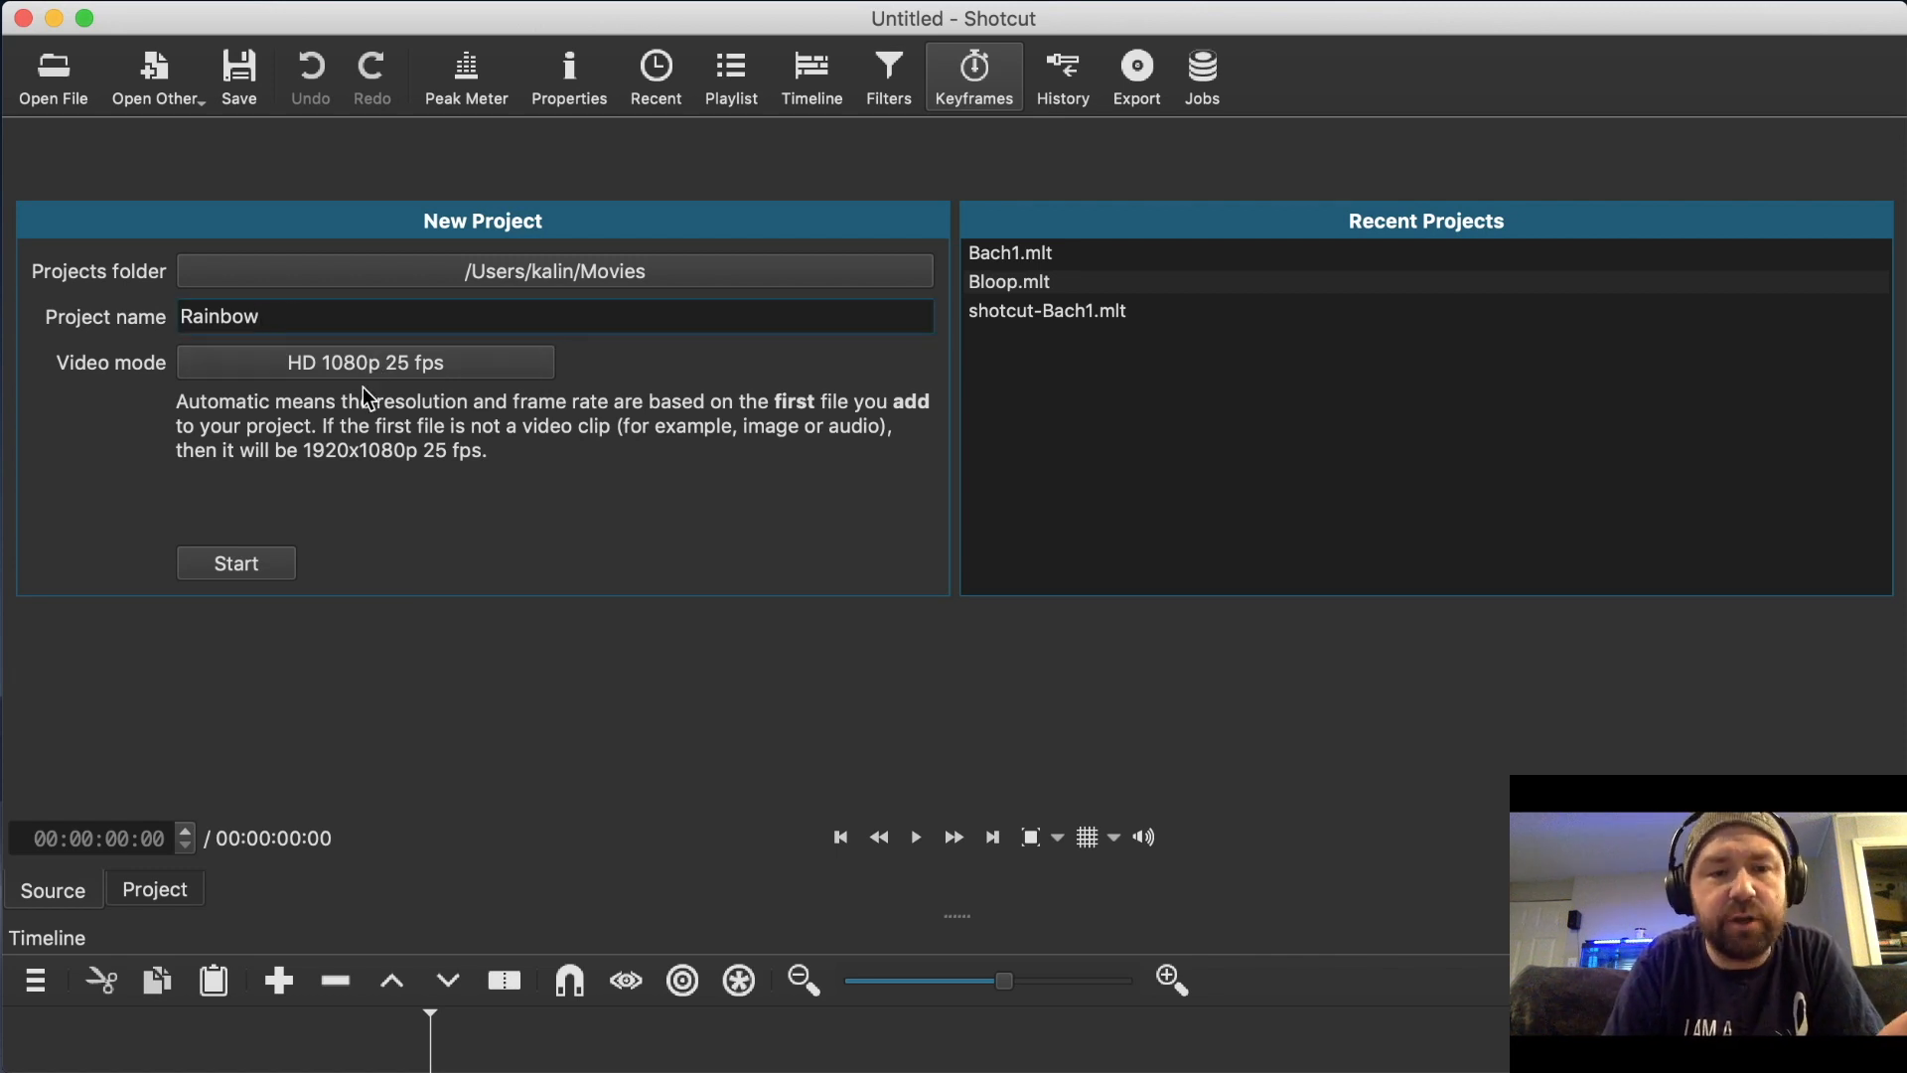
click(269, 572)
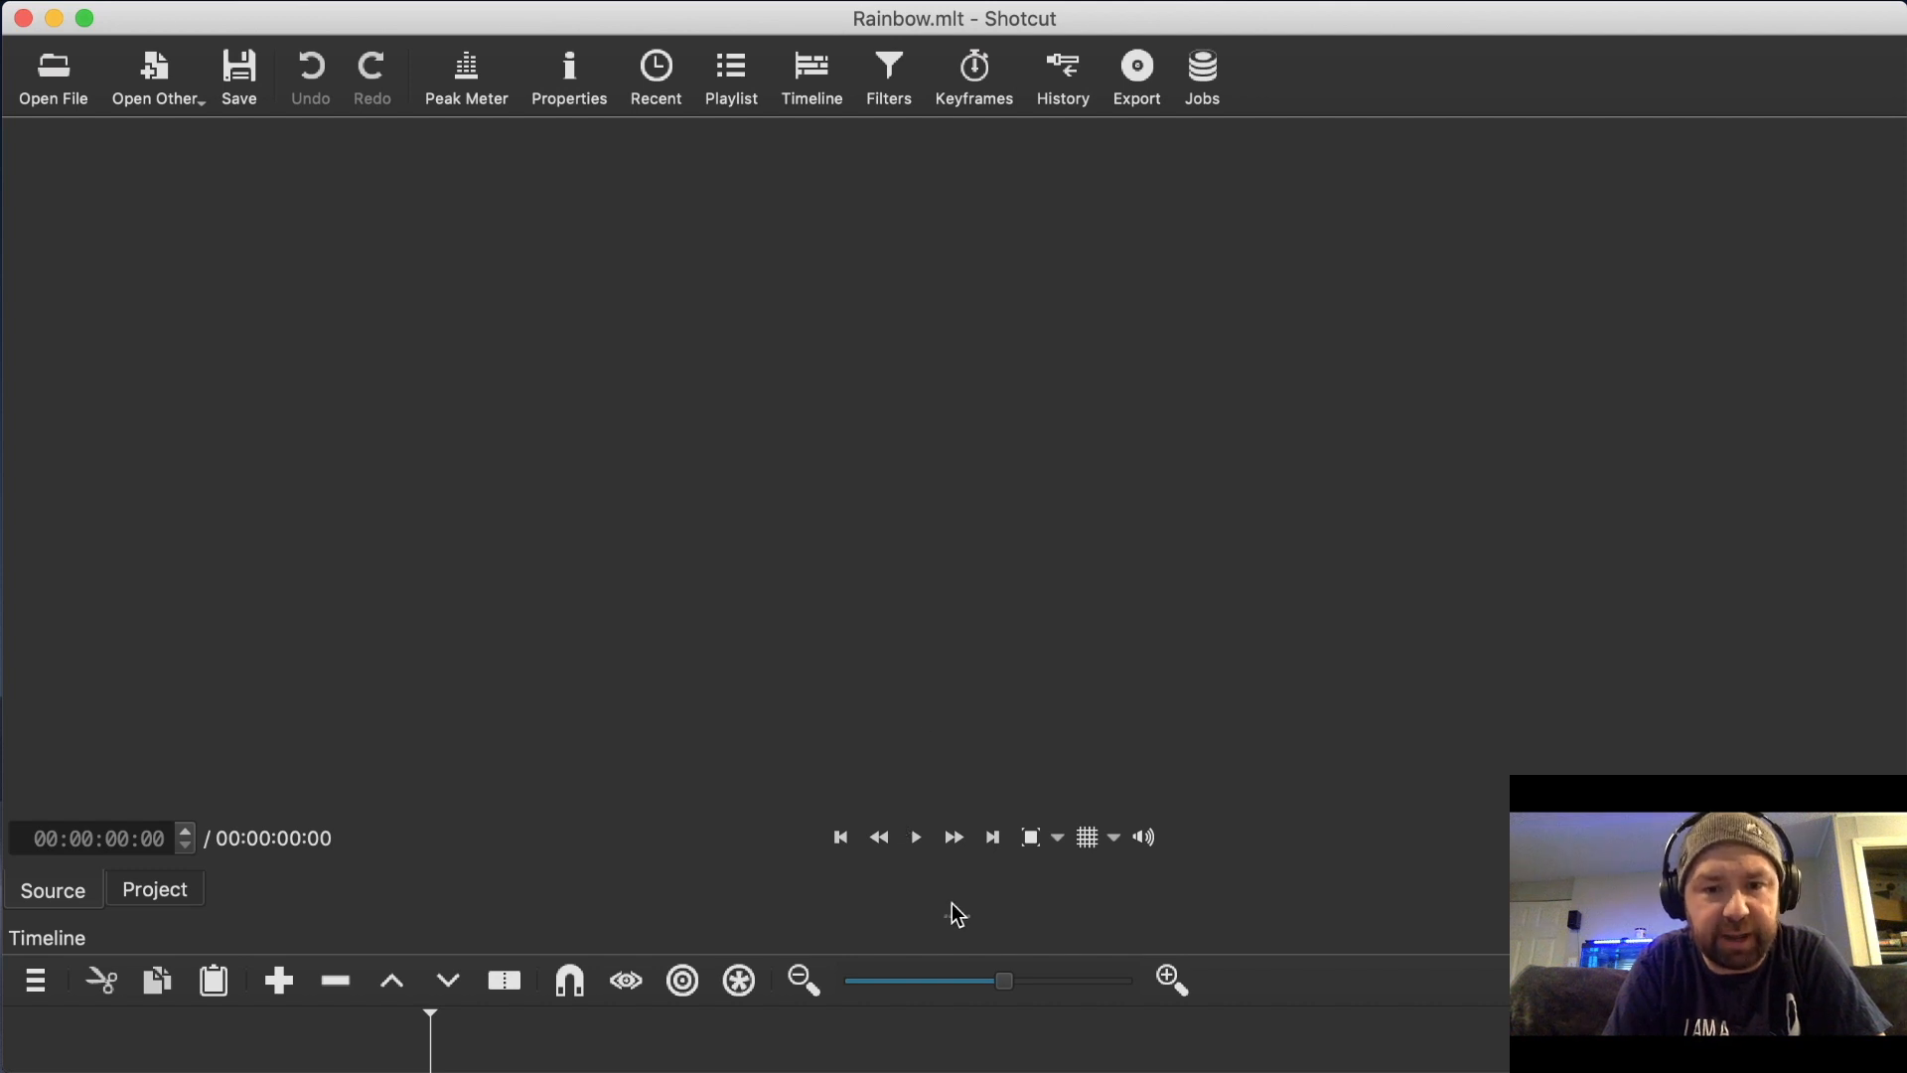
Enlarge the timeline area and add seven video tracks, V1 to V7.
drag(954, 915, 959, 482)
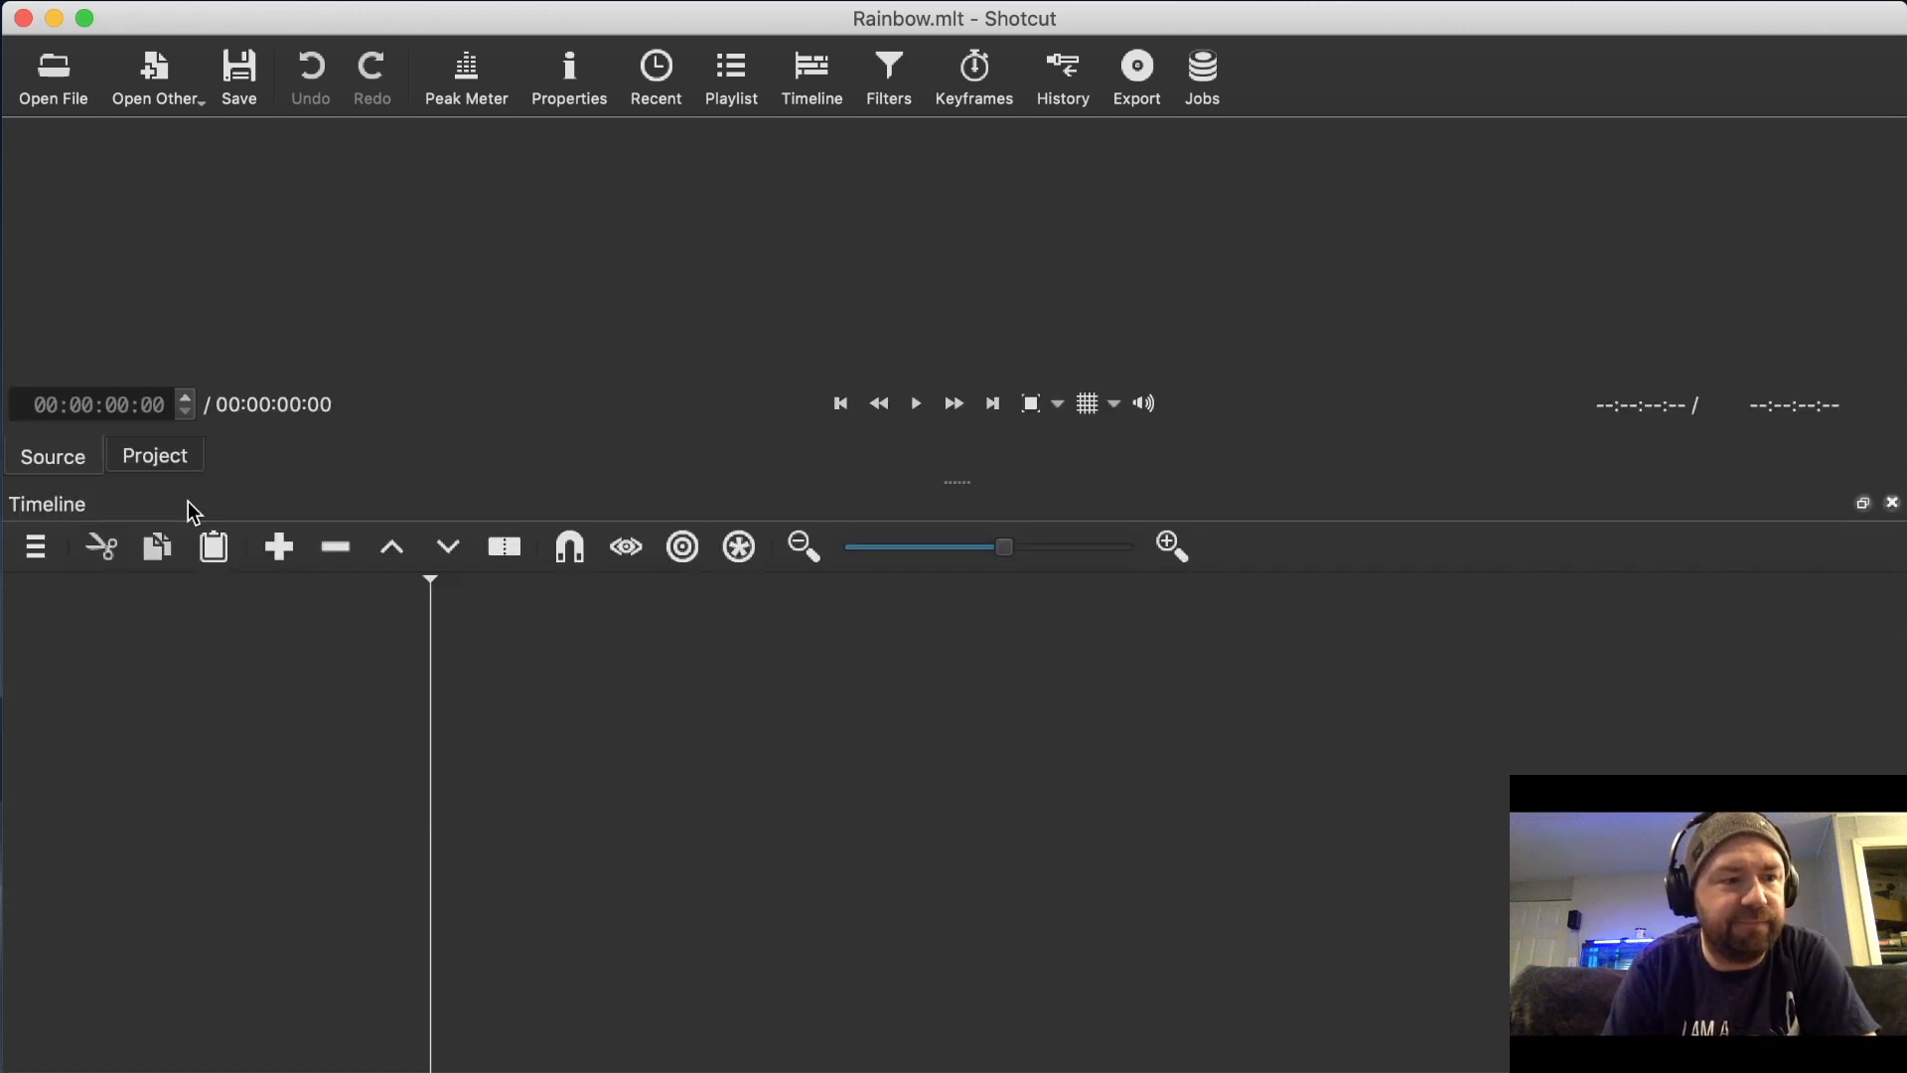
click(36, 545)
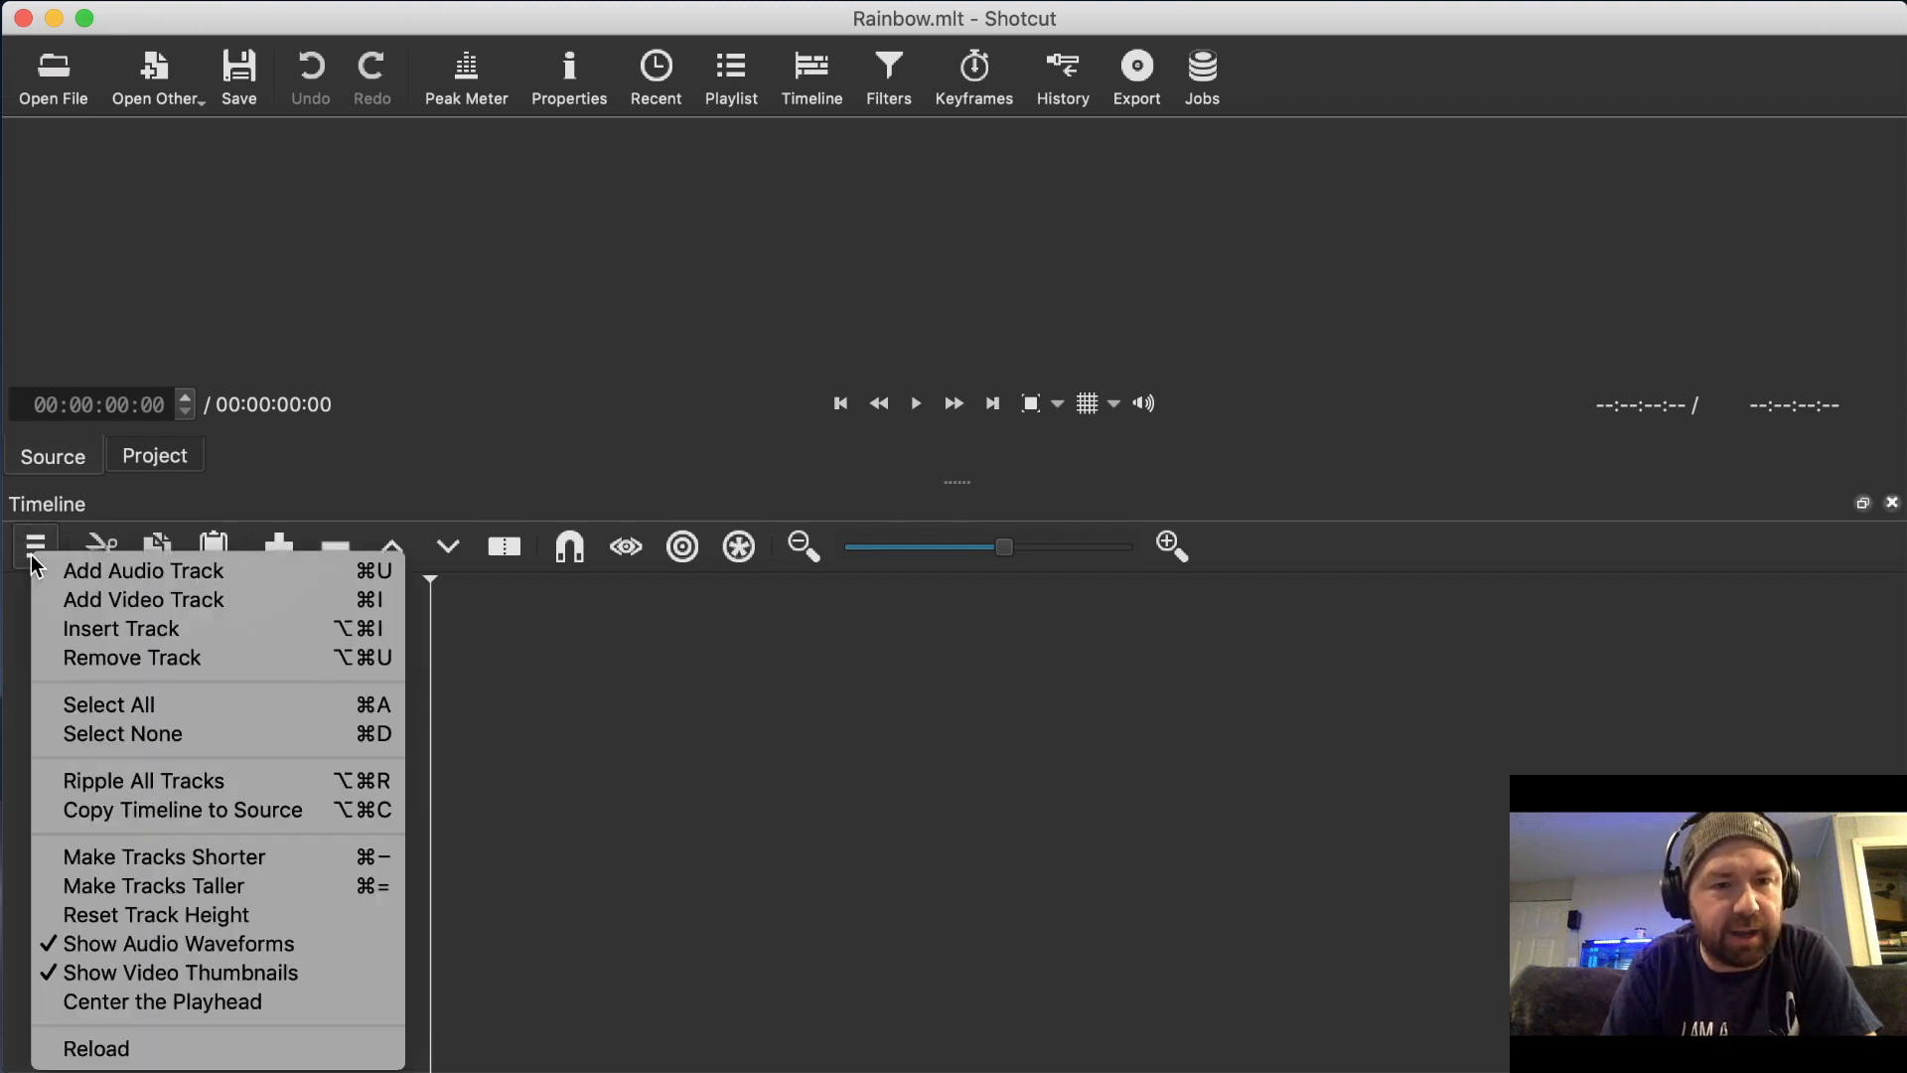
click(94, 600)
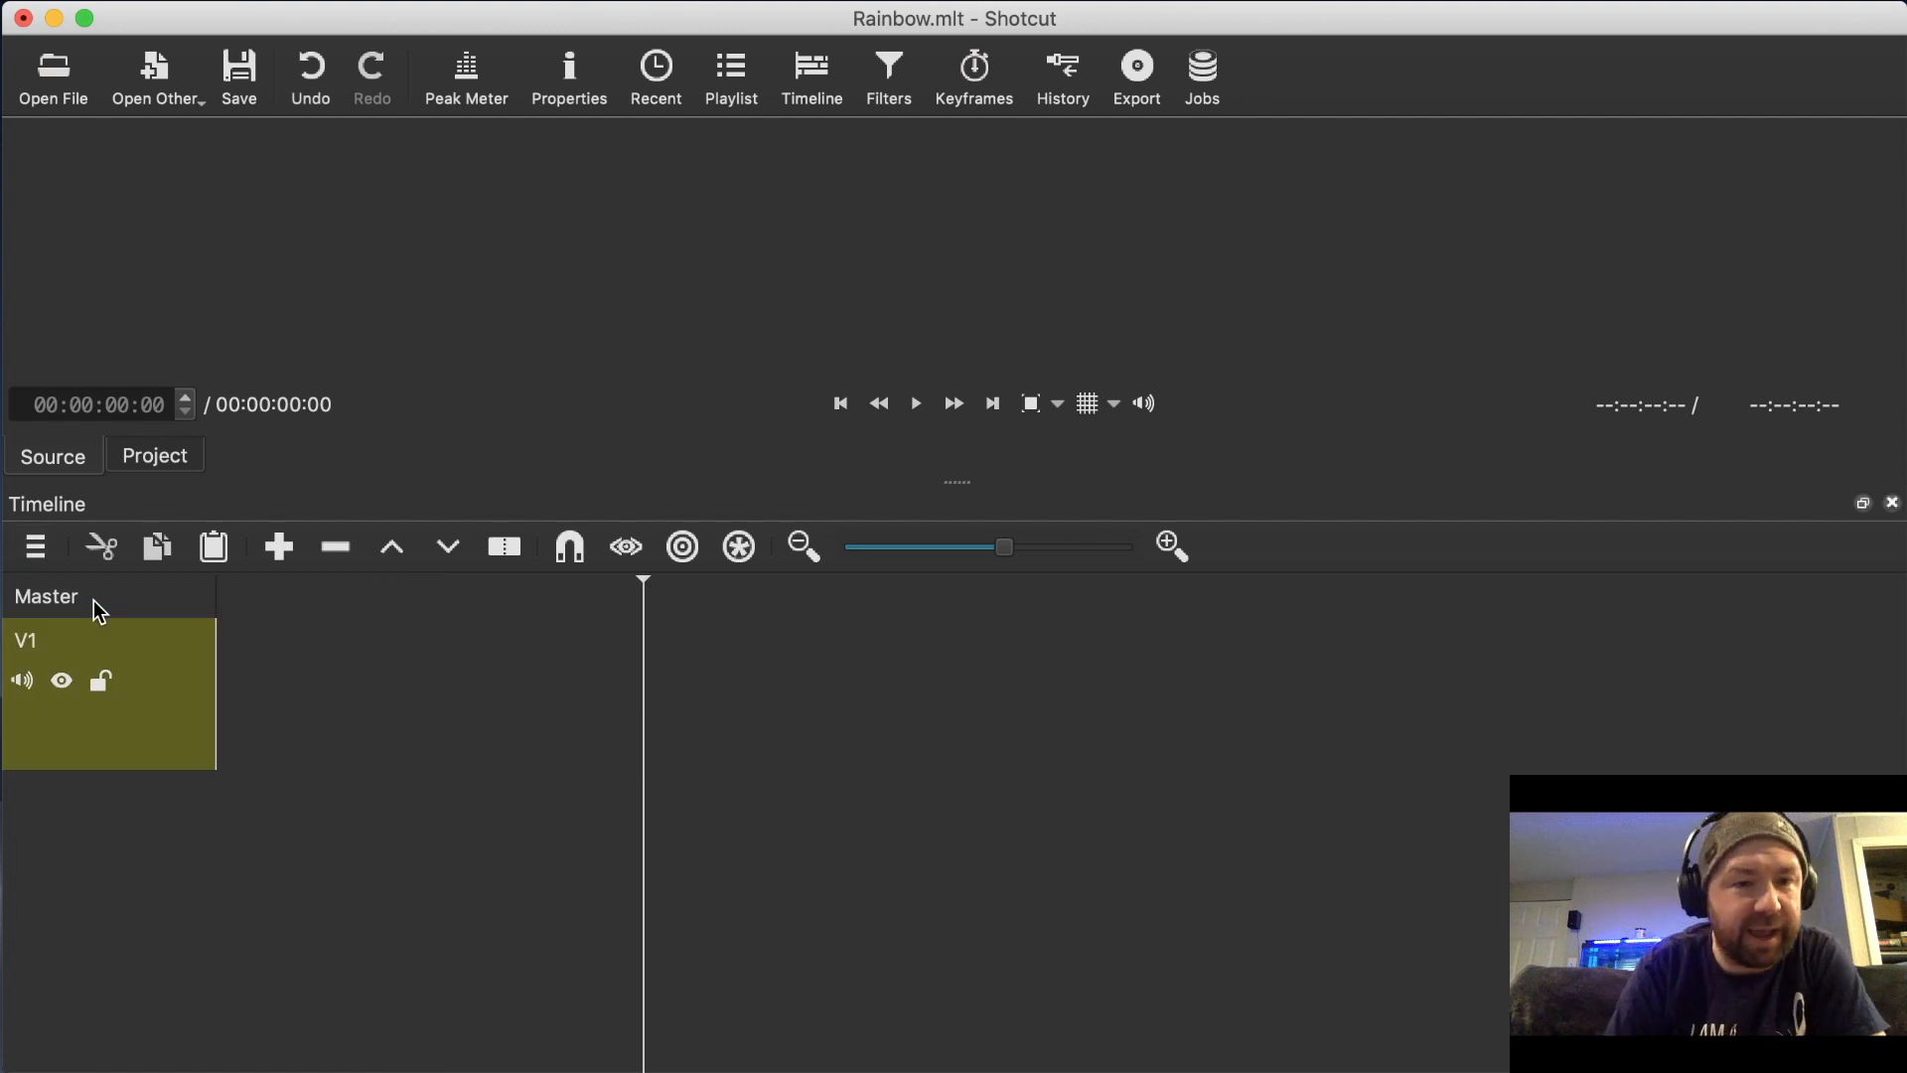
click(42, 545)
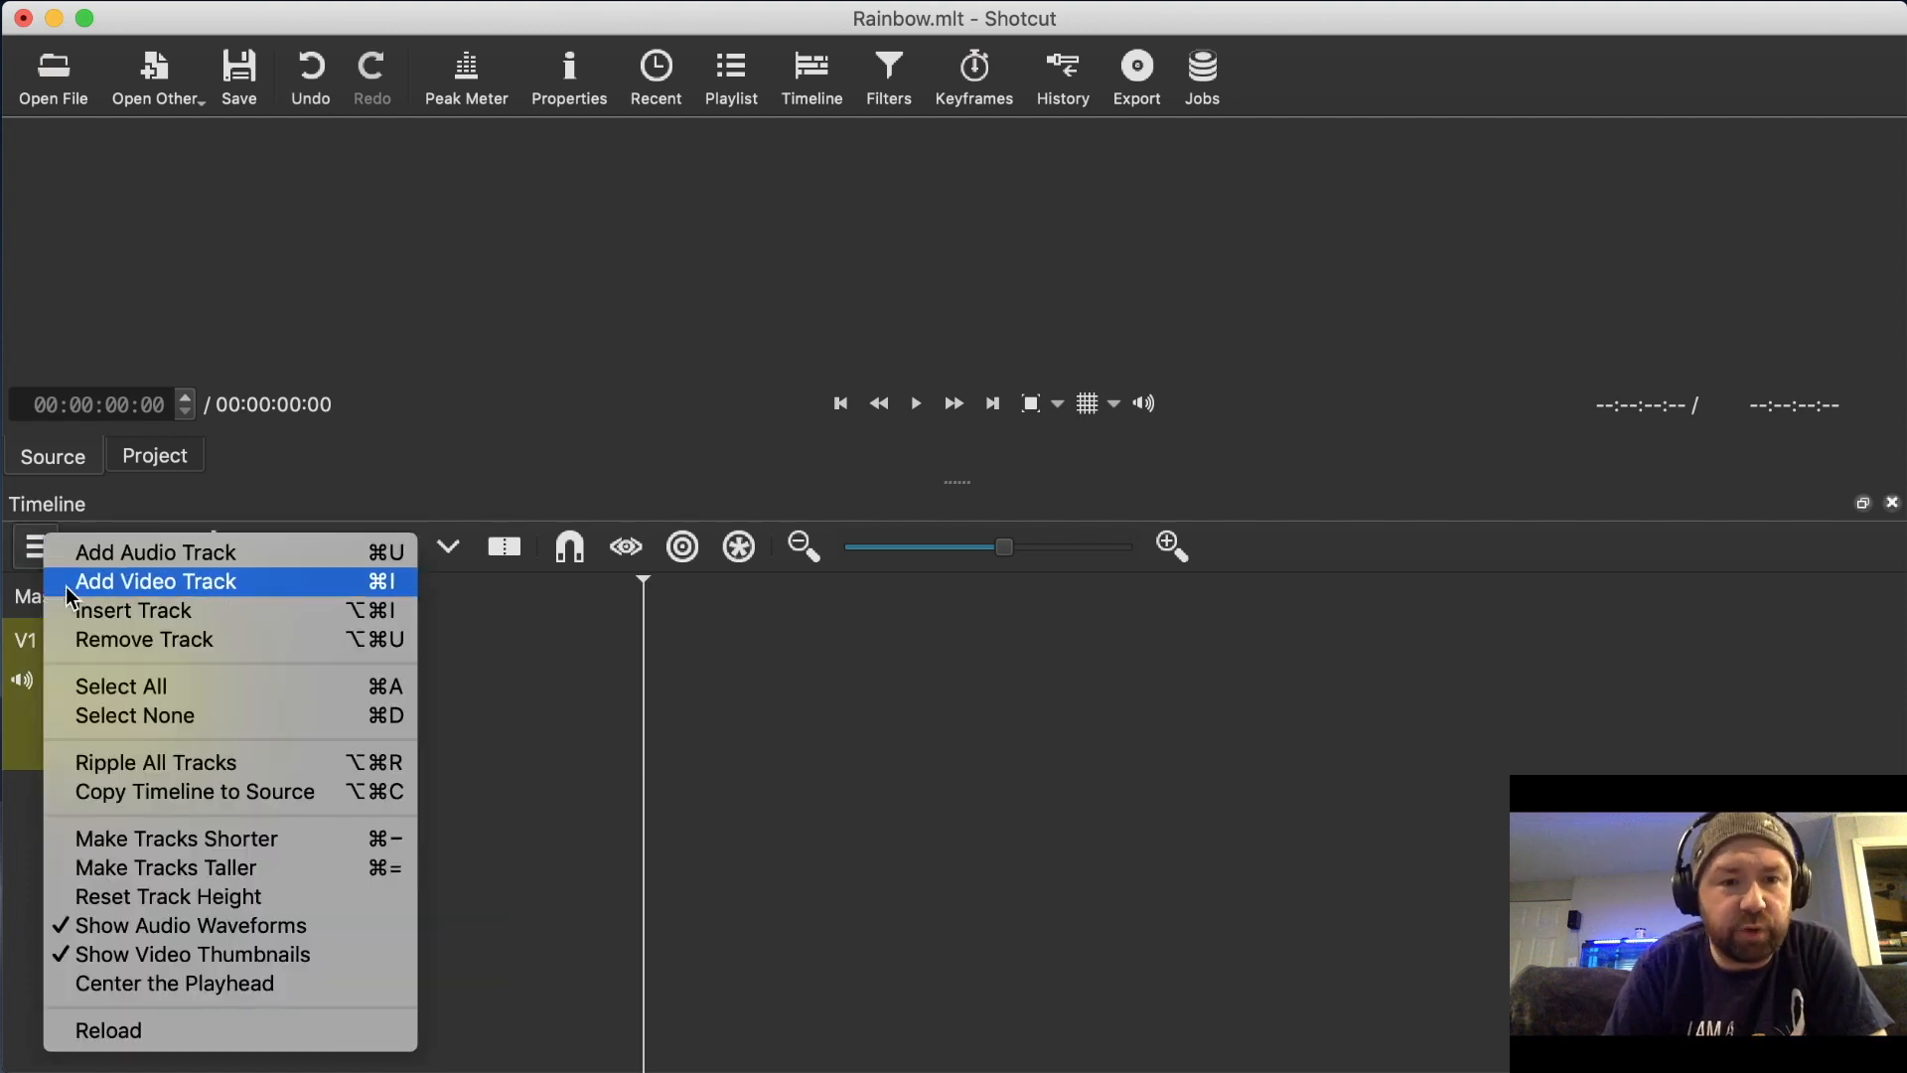
click(90, 581)
click(36, 549)
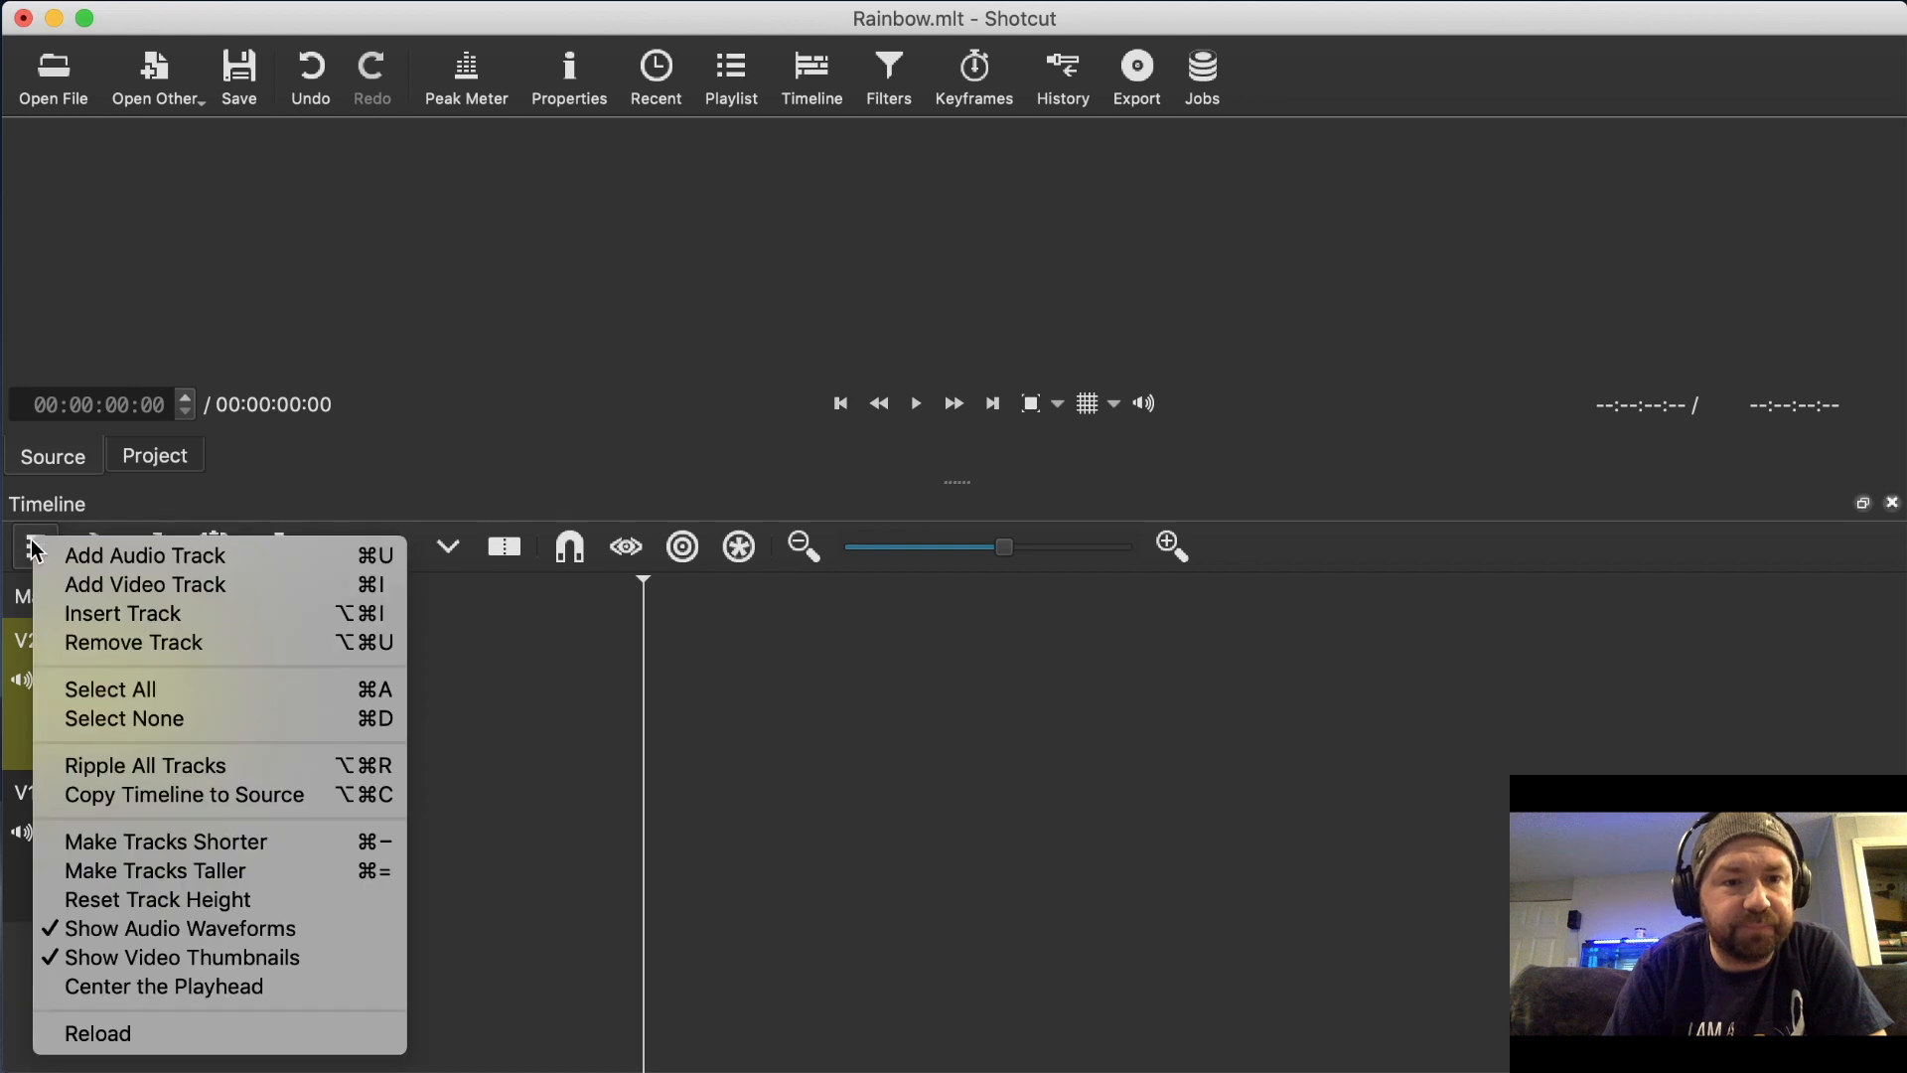
key(Escape)
click(37, 552)
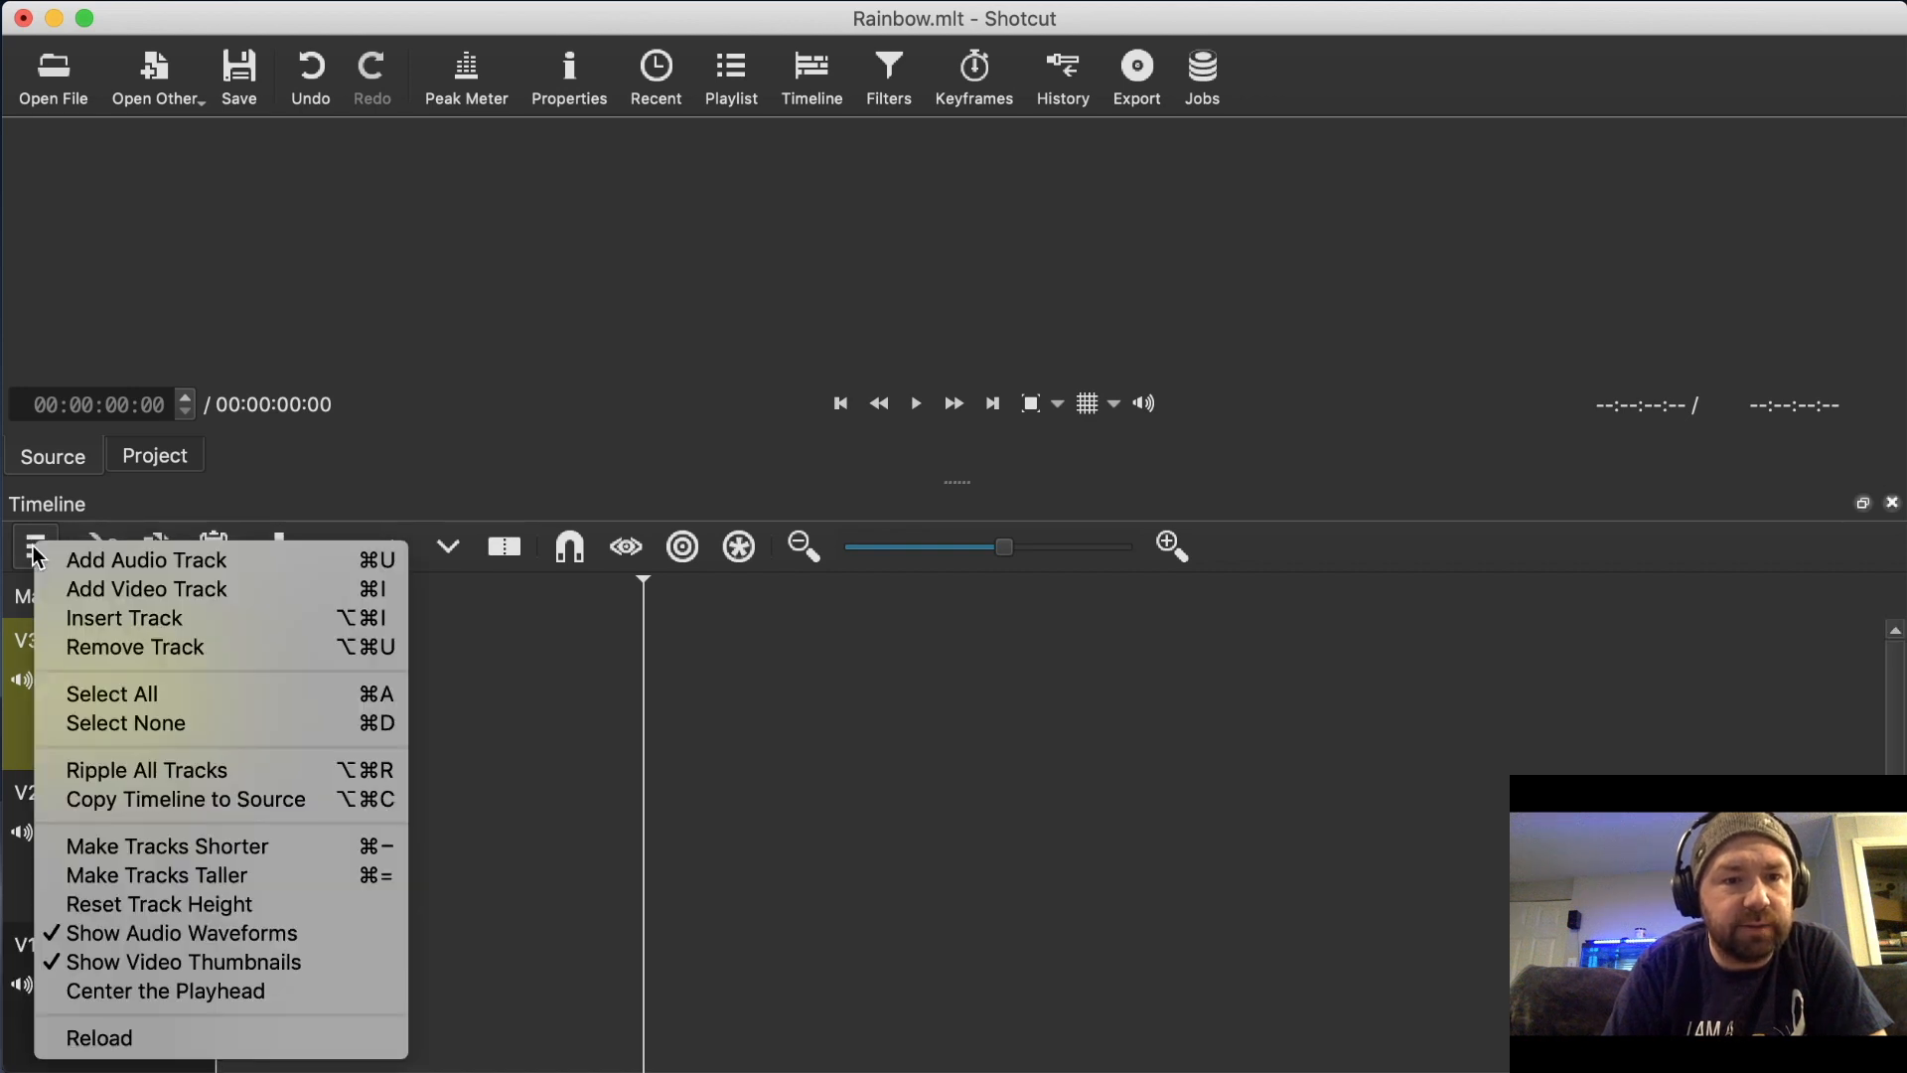
click(74, 586)
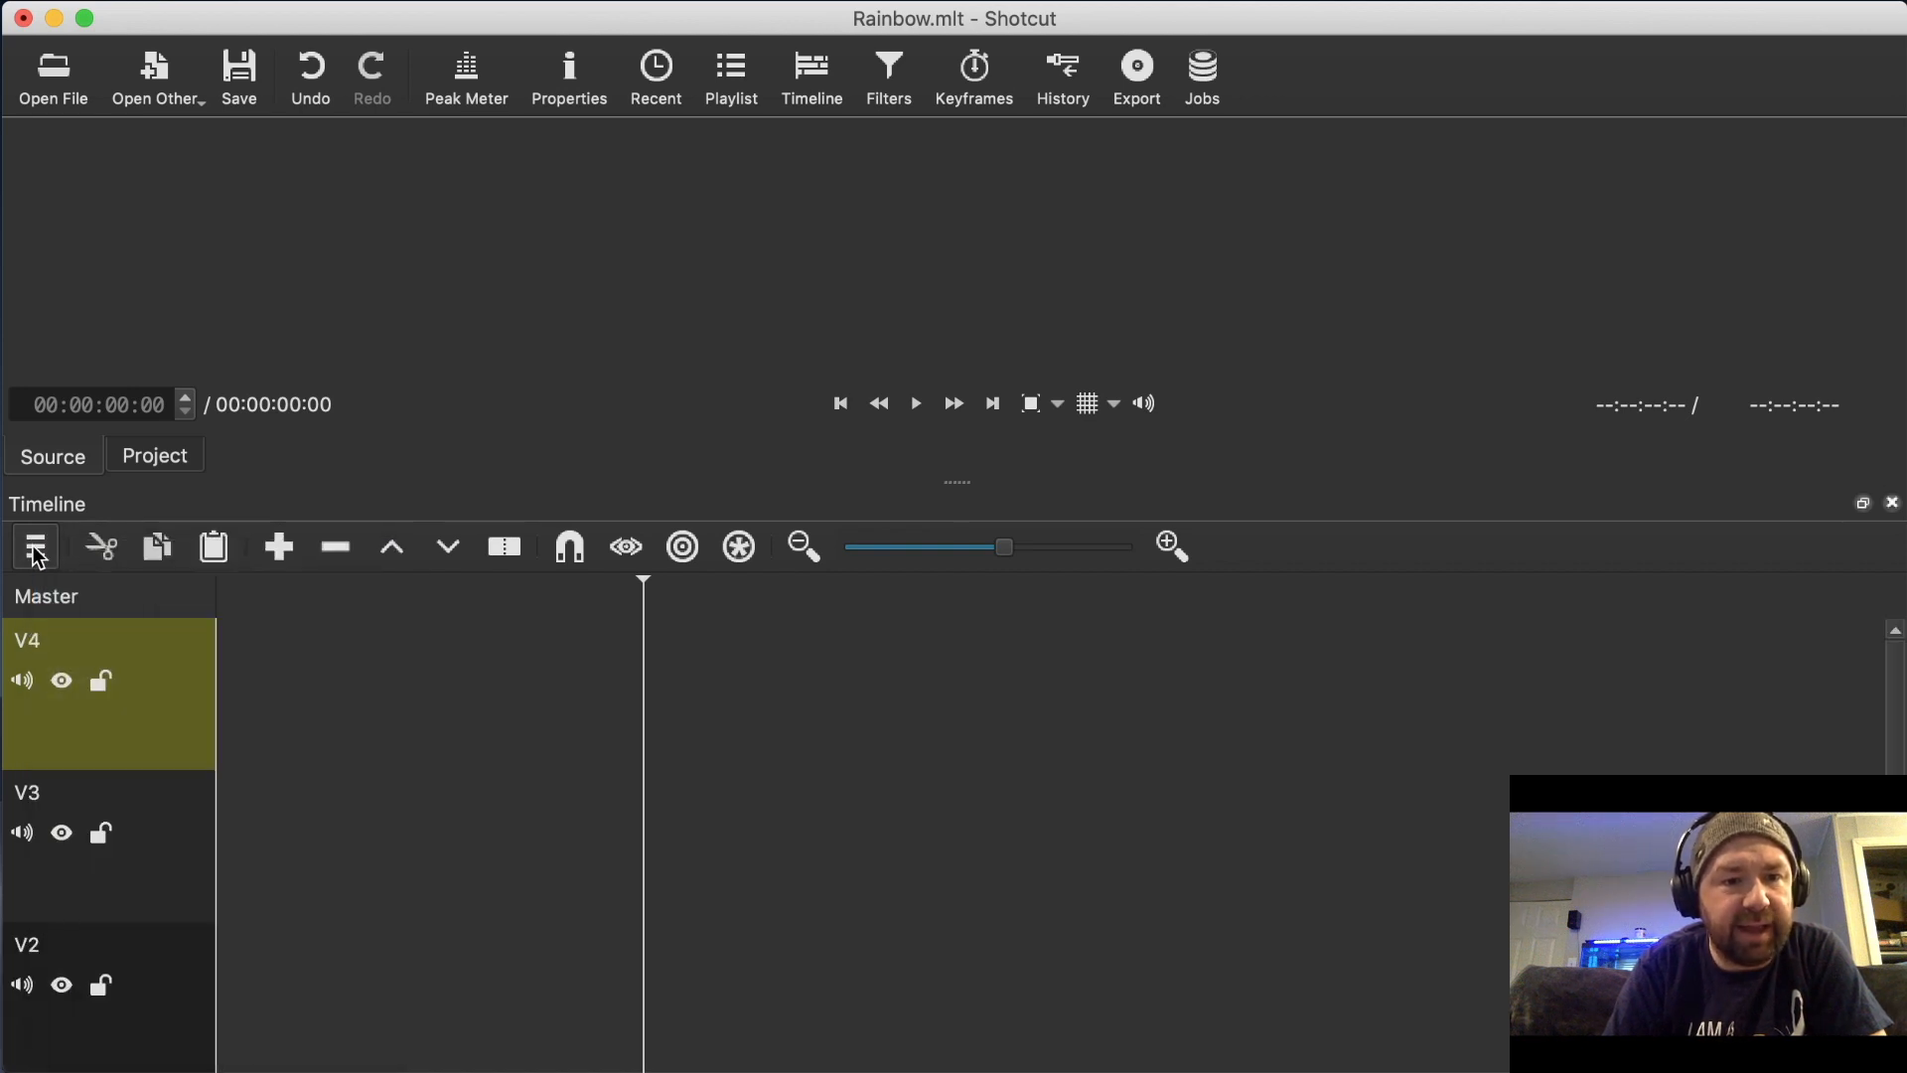
click(36, 550)
click(100, 590)
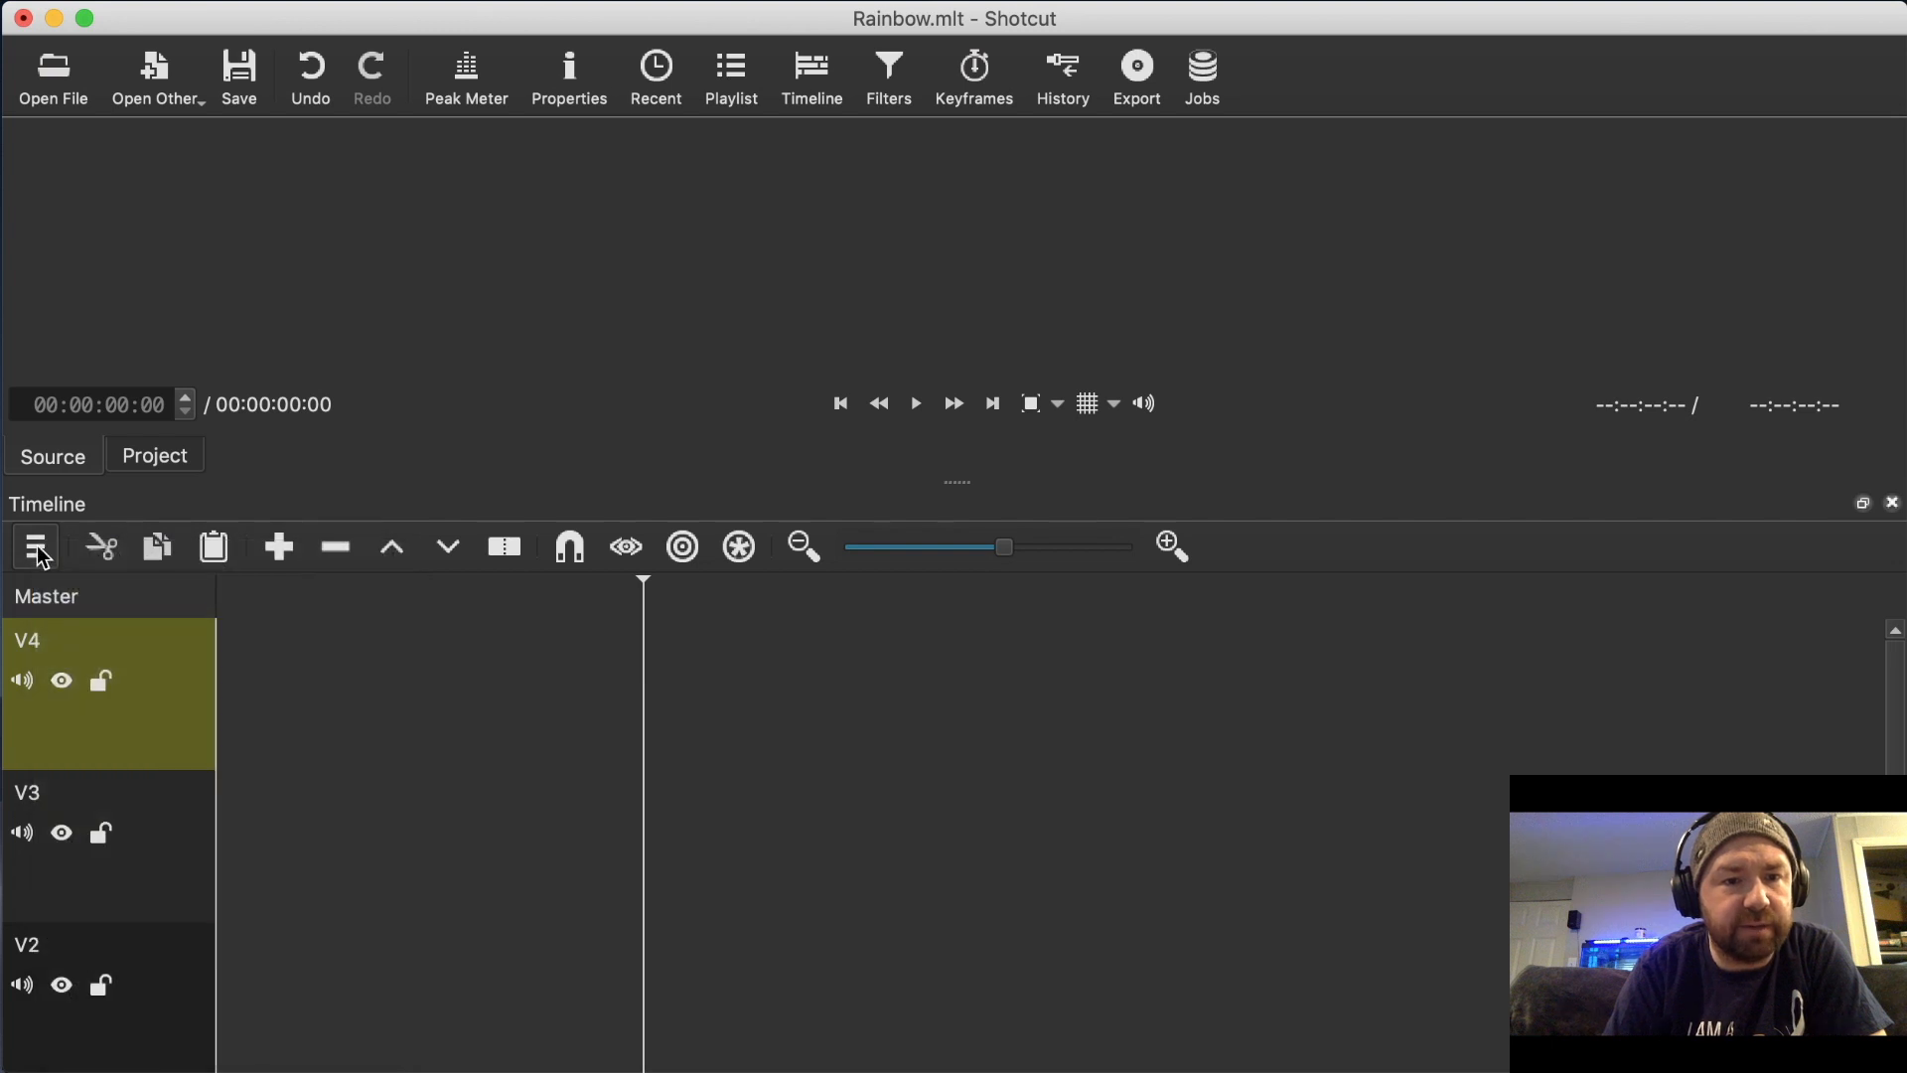
click(40, 552)
click(94, 588)
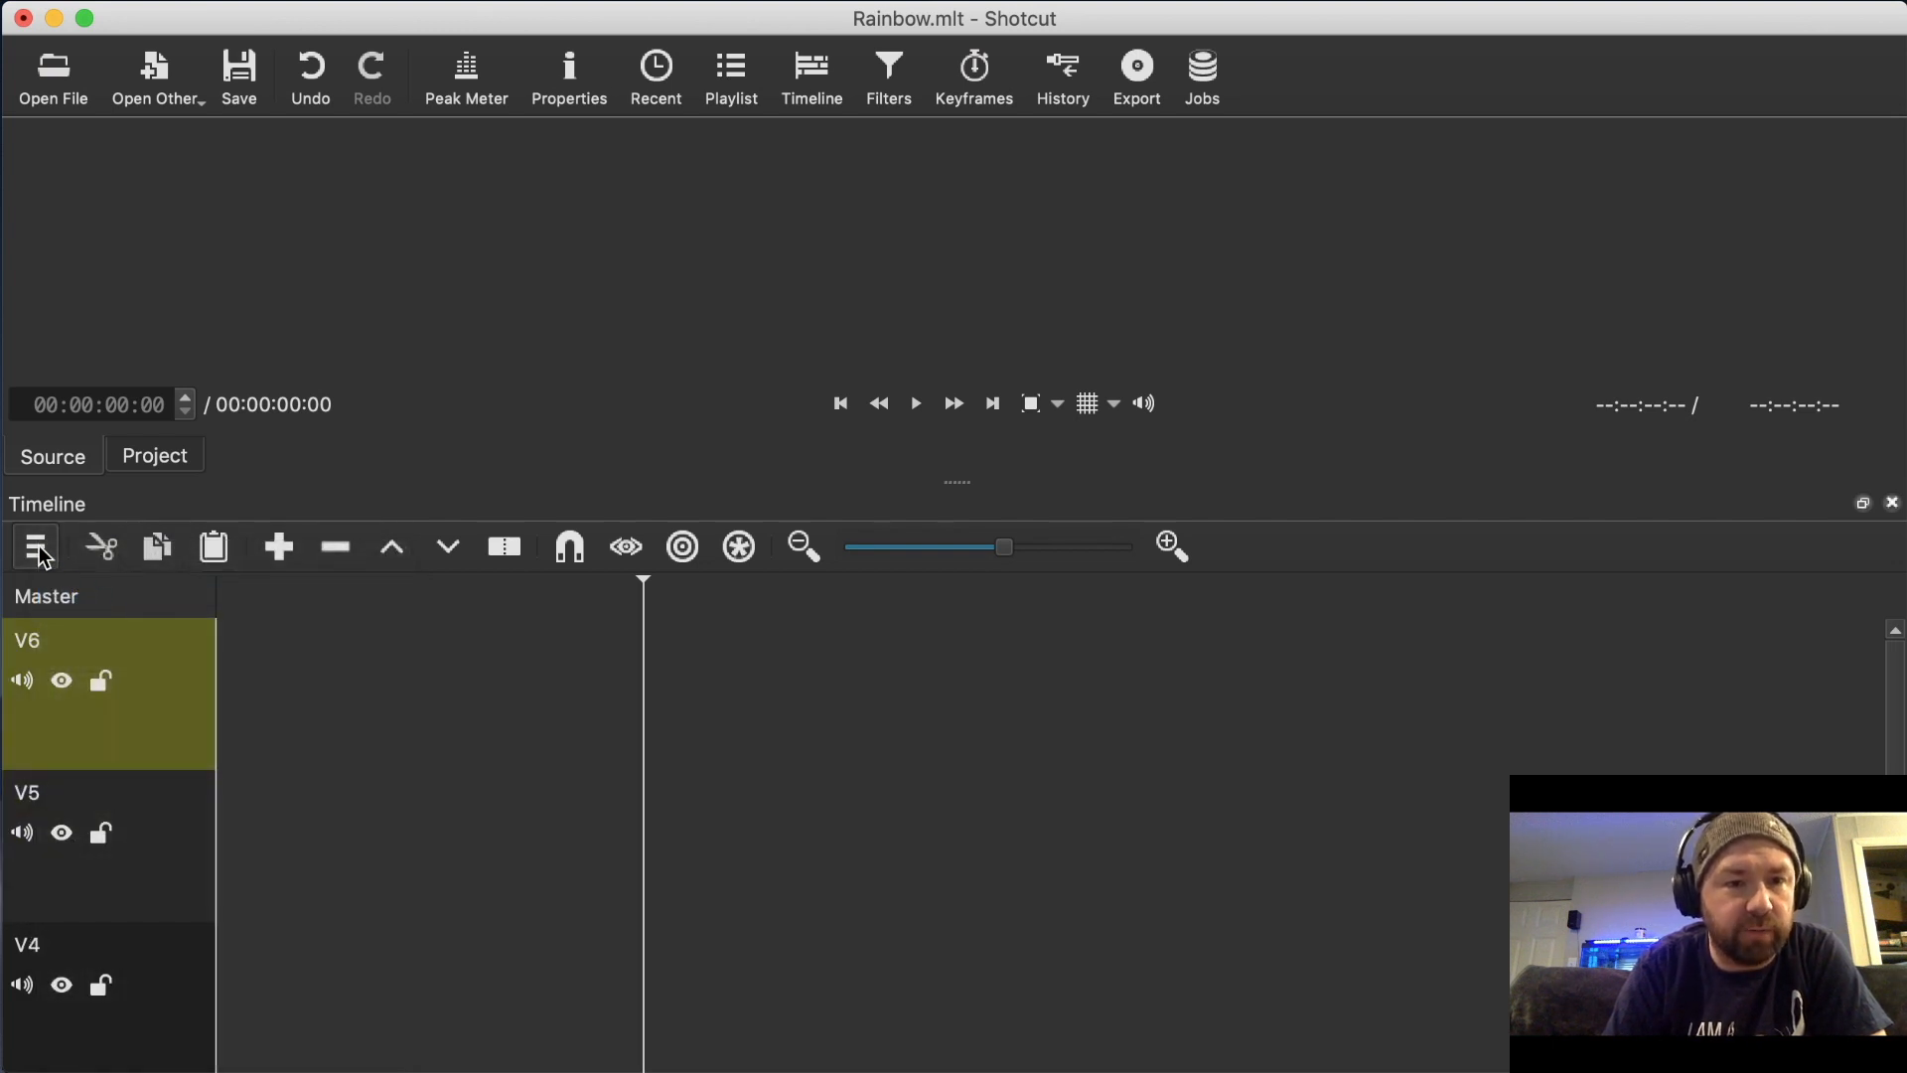
click(37, 547)
click(69, 591)
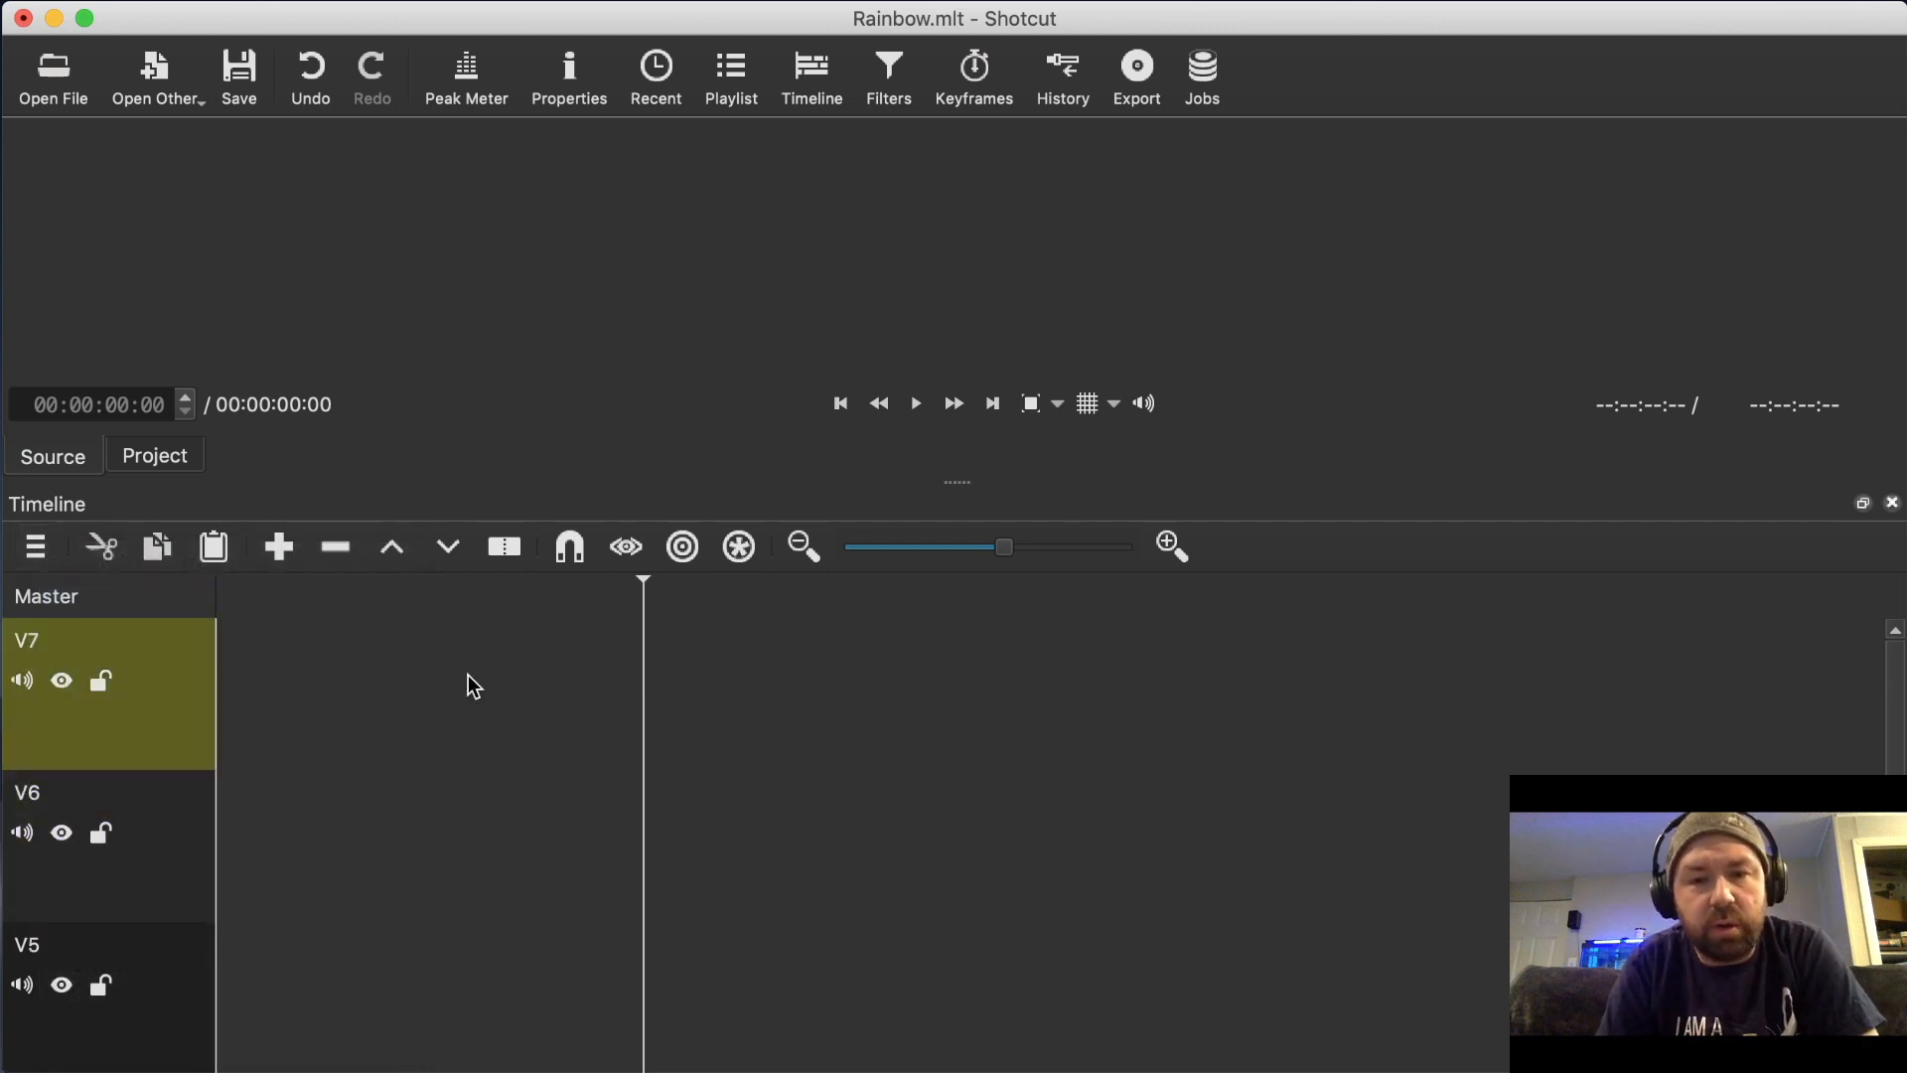
Make the timeline tracks shorter so more of them fit in view.
right_click(183, 715)
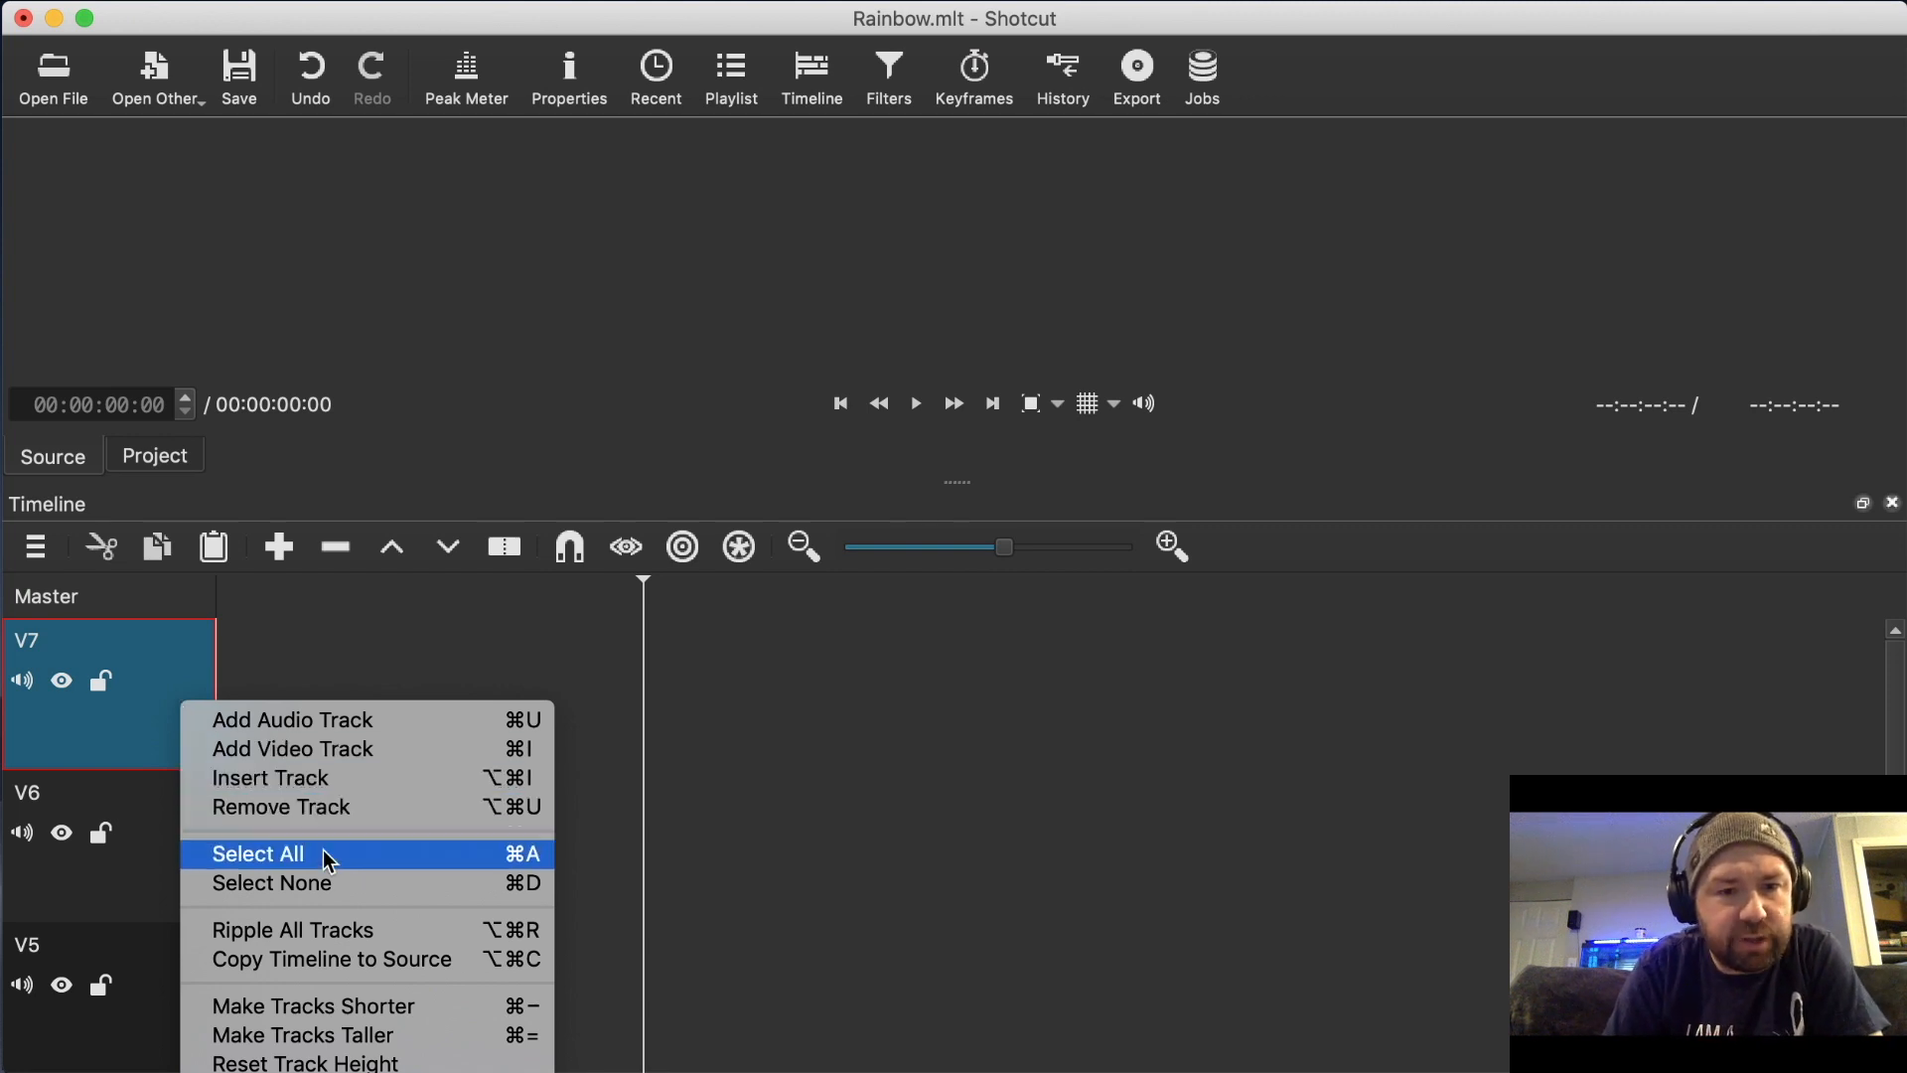
click(337, 1011)
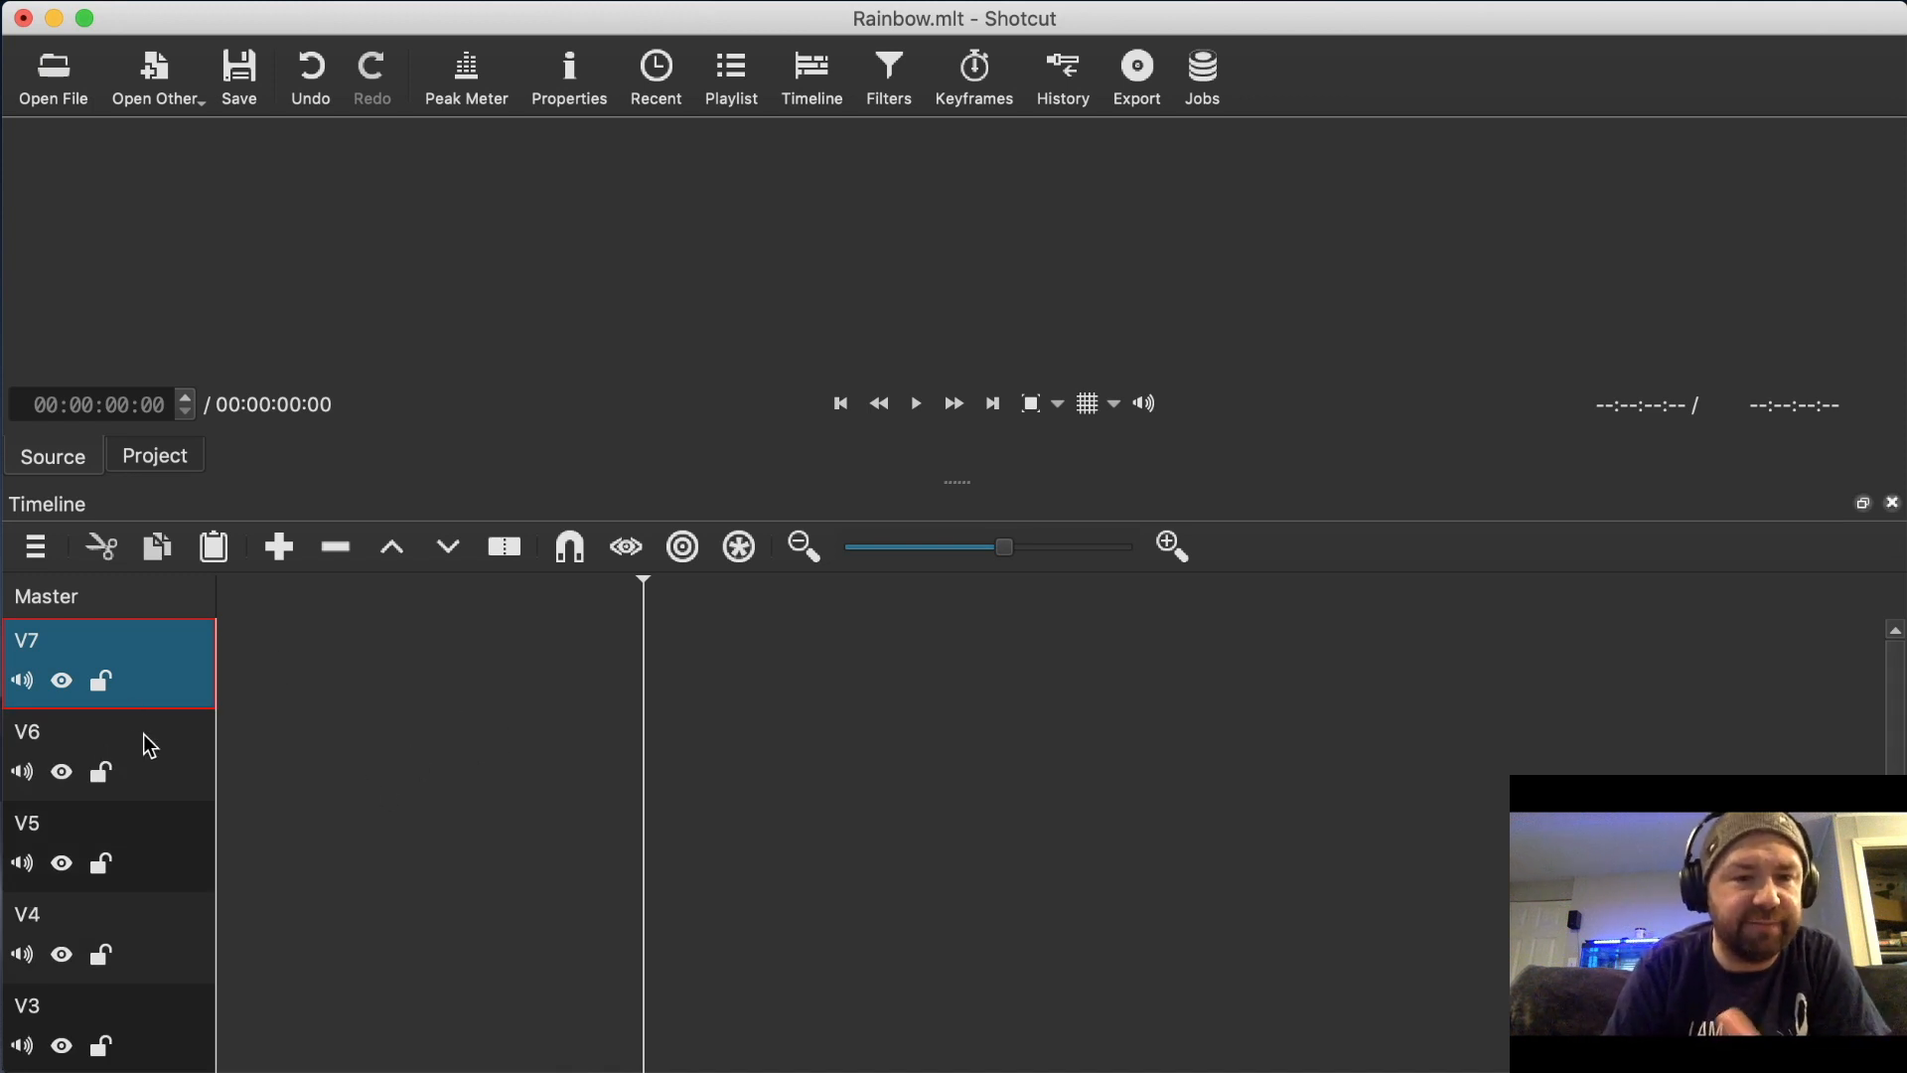
scroll(819, 759, down, 3)
scroll(820, 759, up, 3)
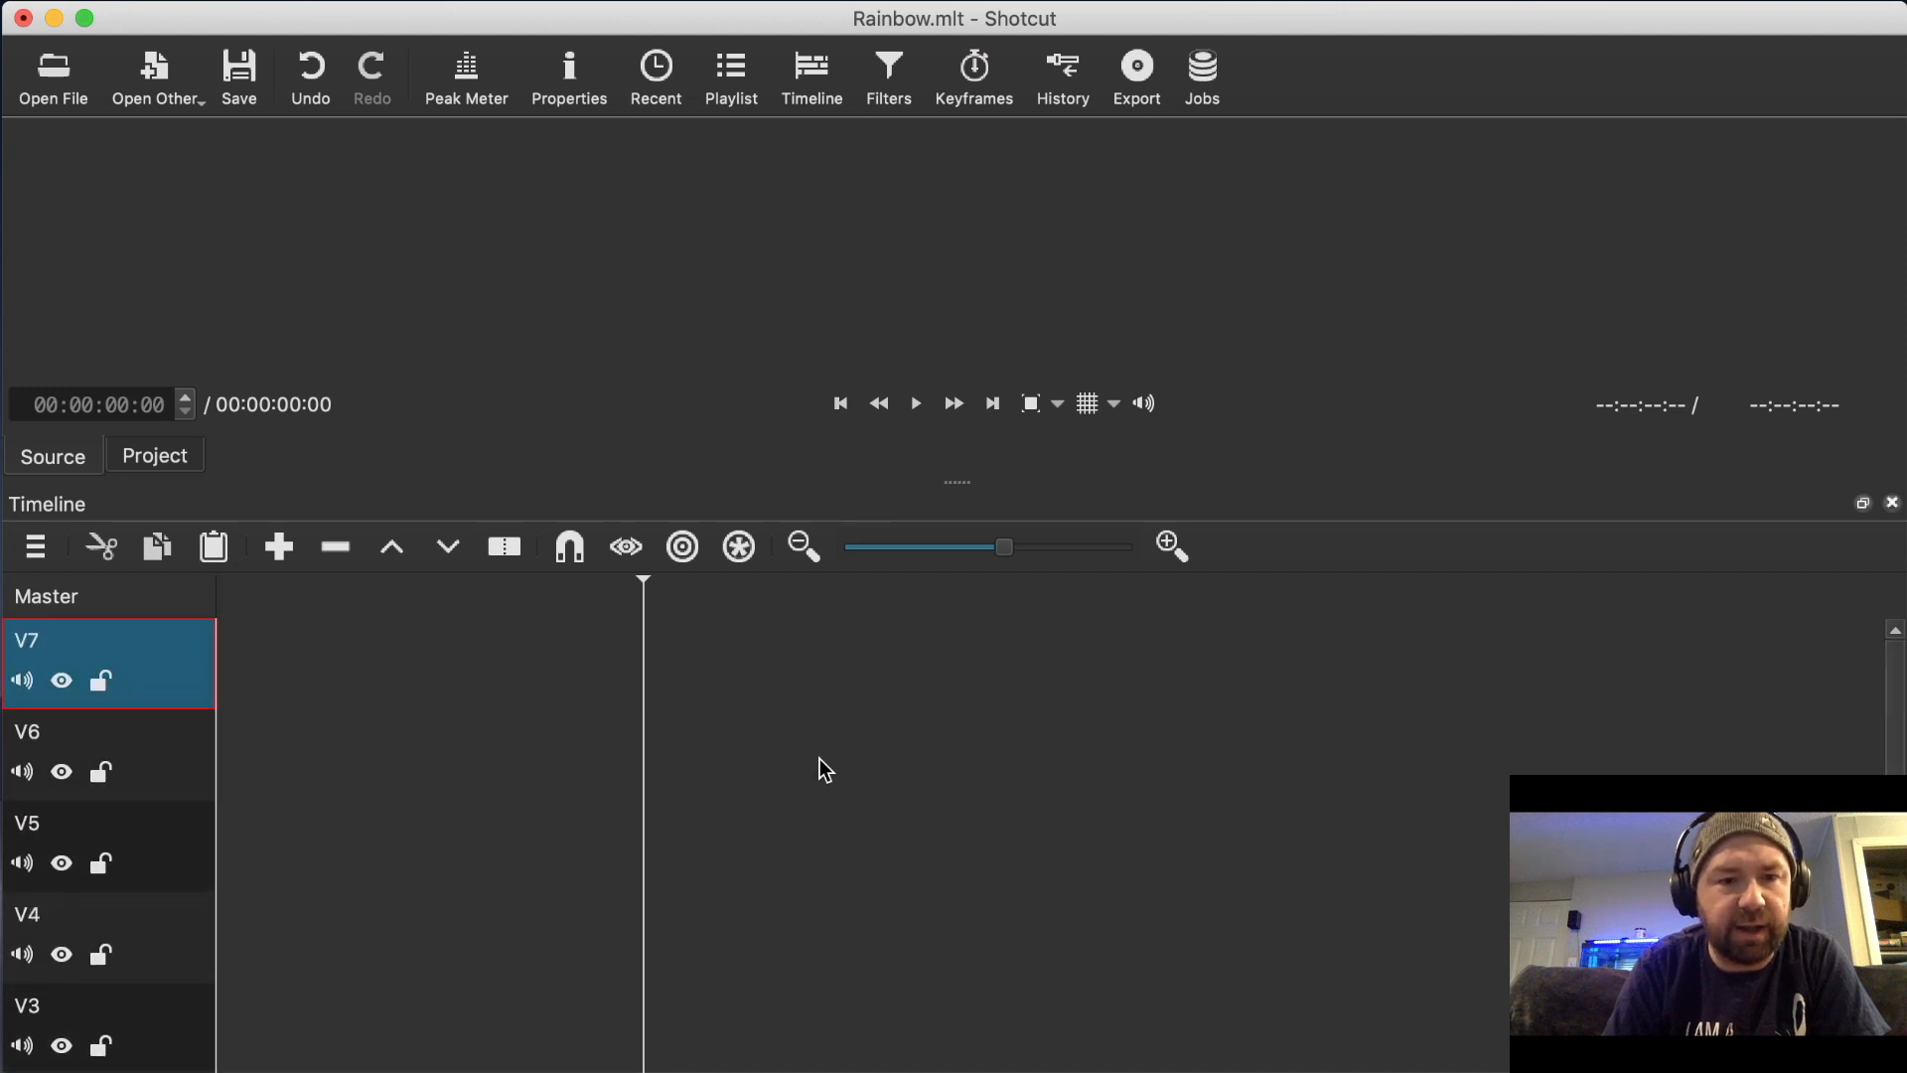
scroll(824, 770, down, 3)
scroll(821, 761, up, 3)
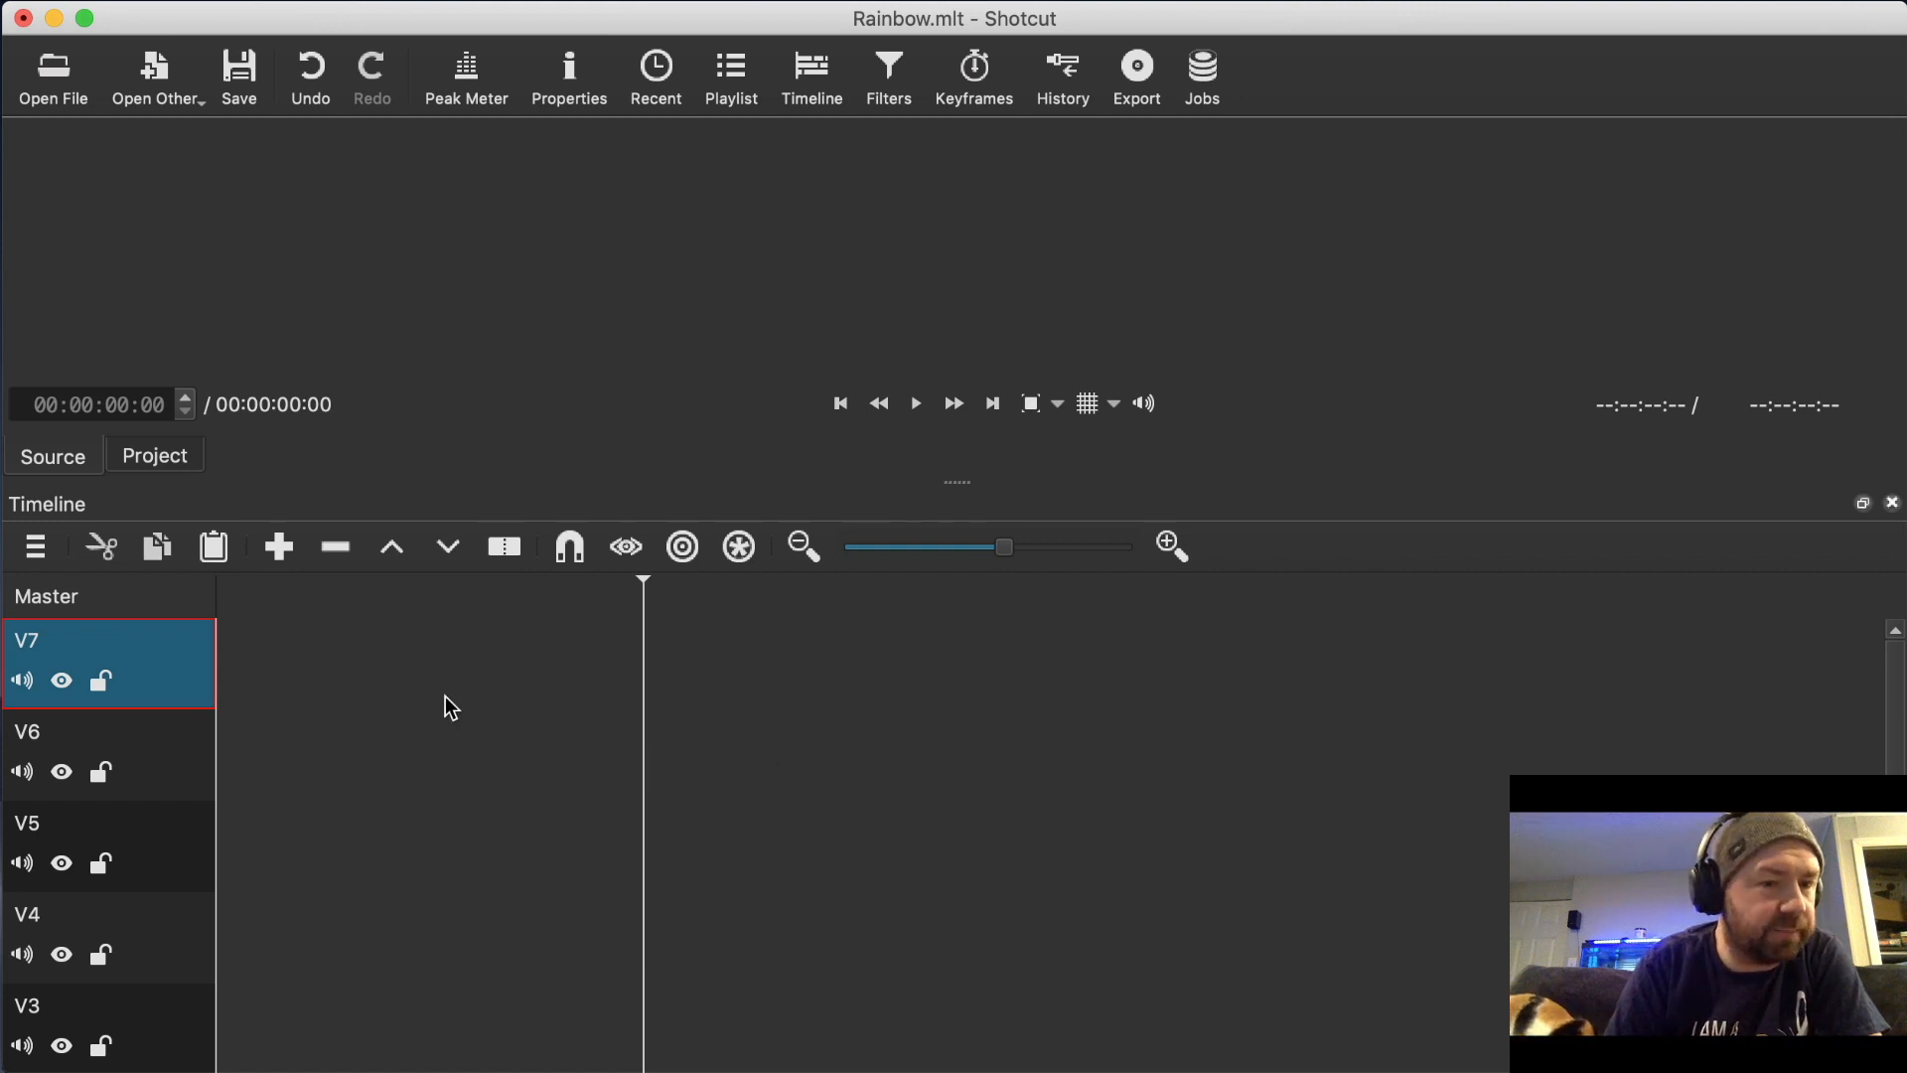
Return the playhead to the start, open the saxophone video file and append it to track V1.
key(Home)
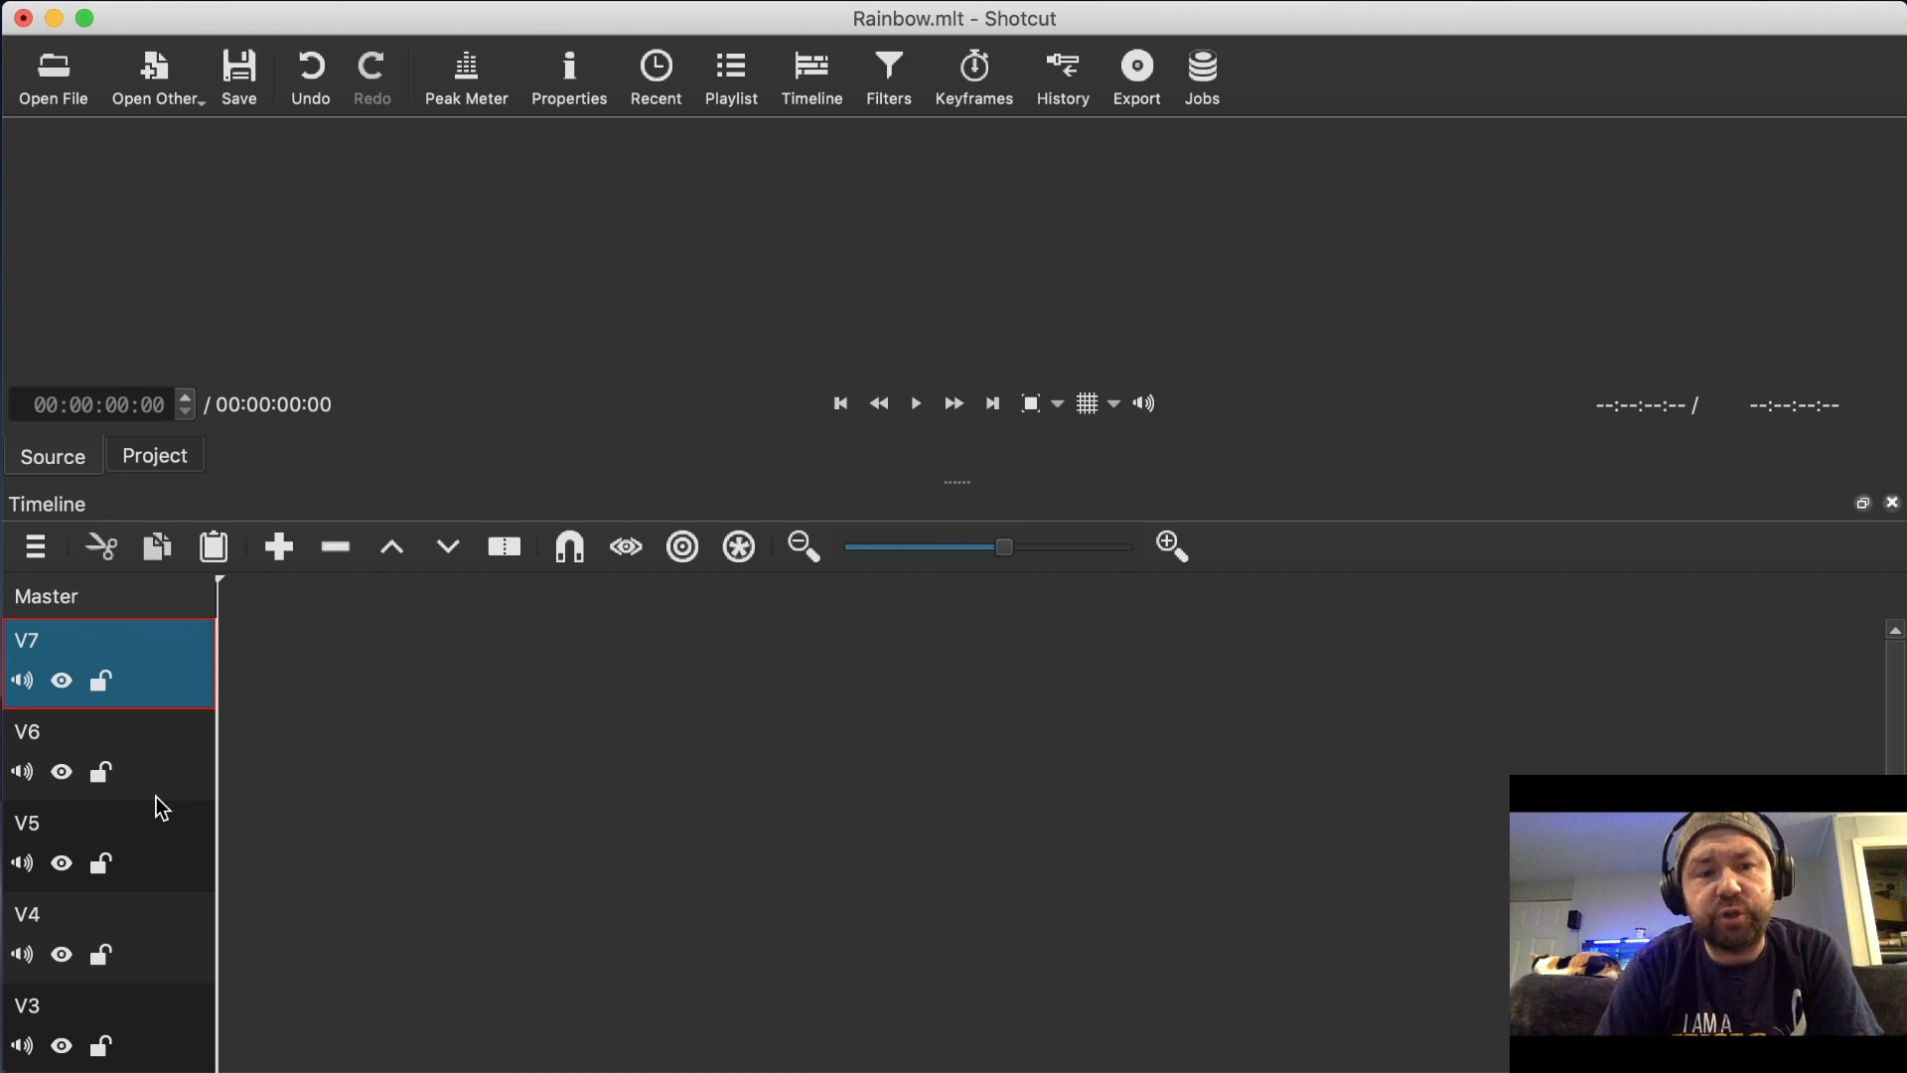
scroll(417, 791, down, 3)
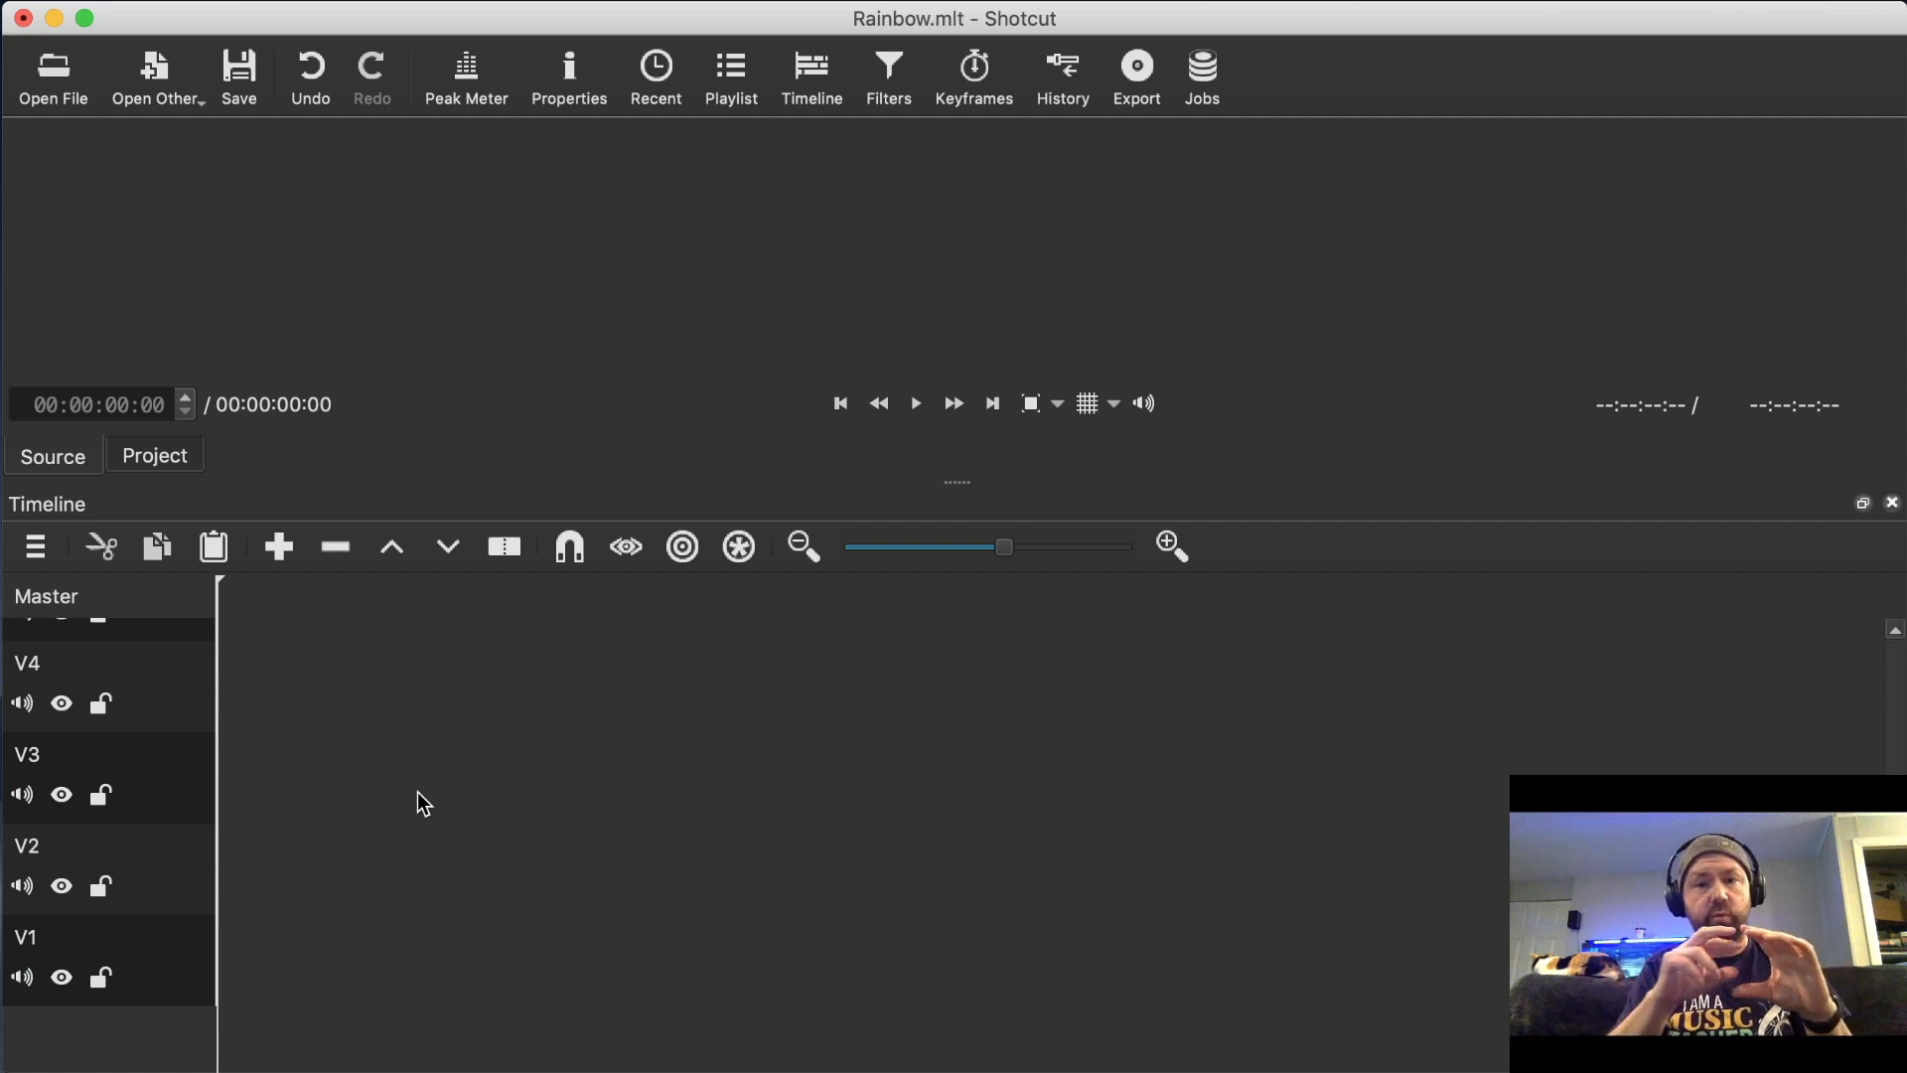
click(290, 959)
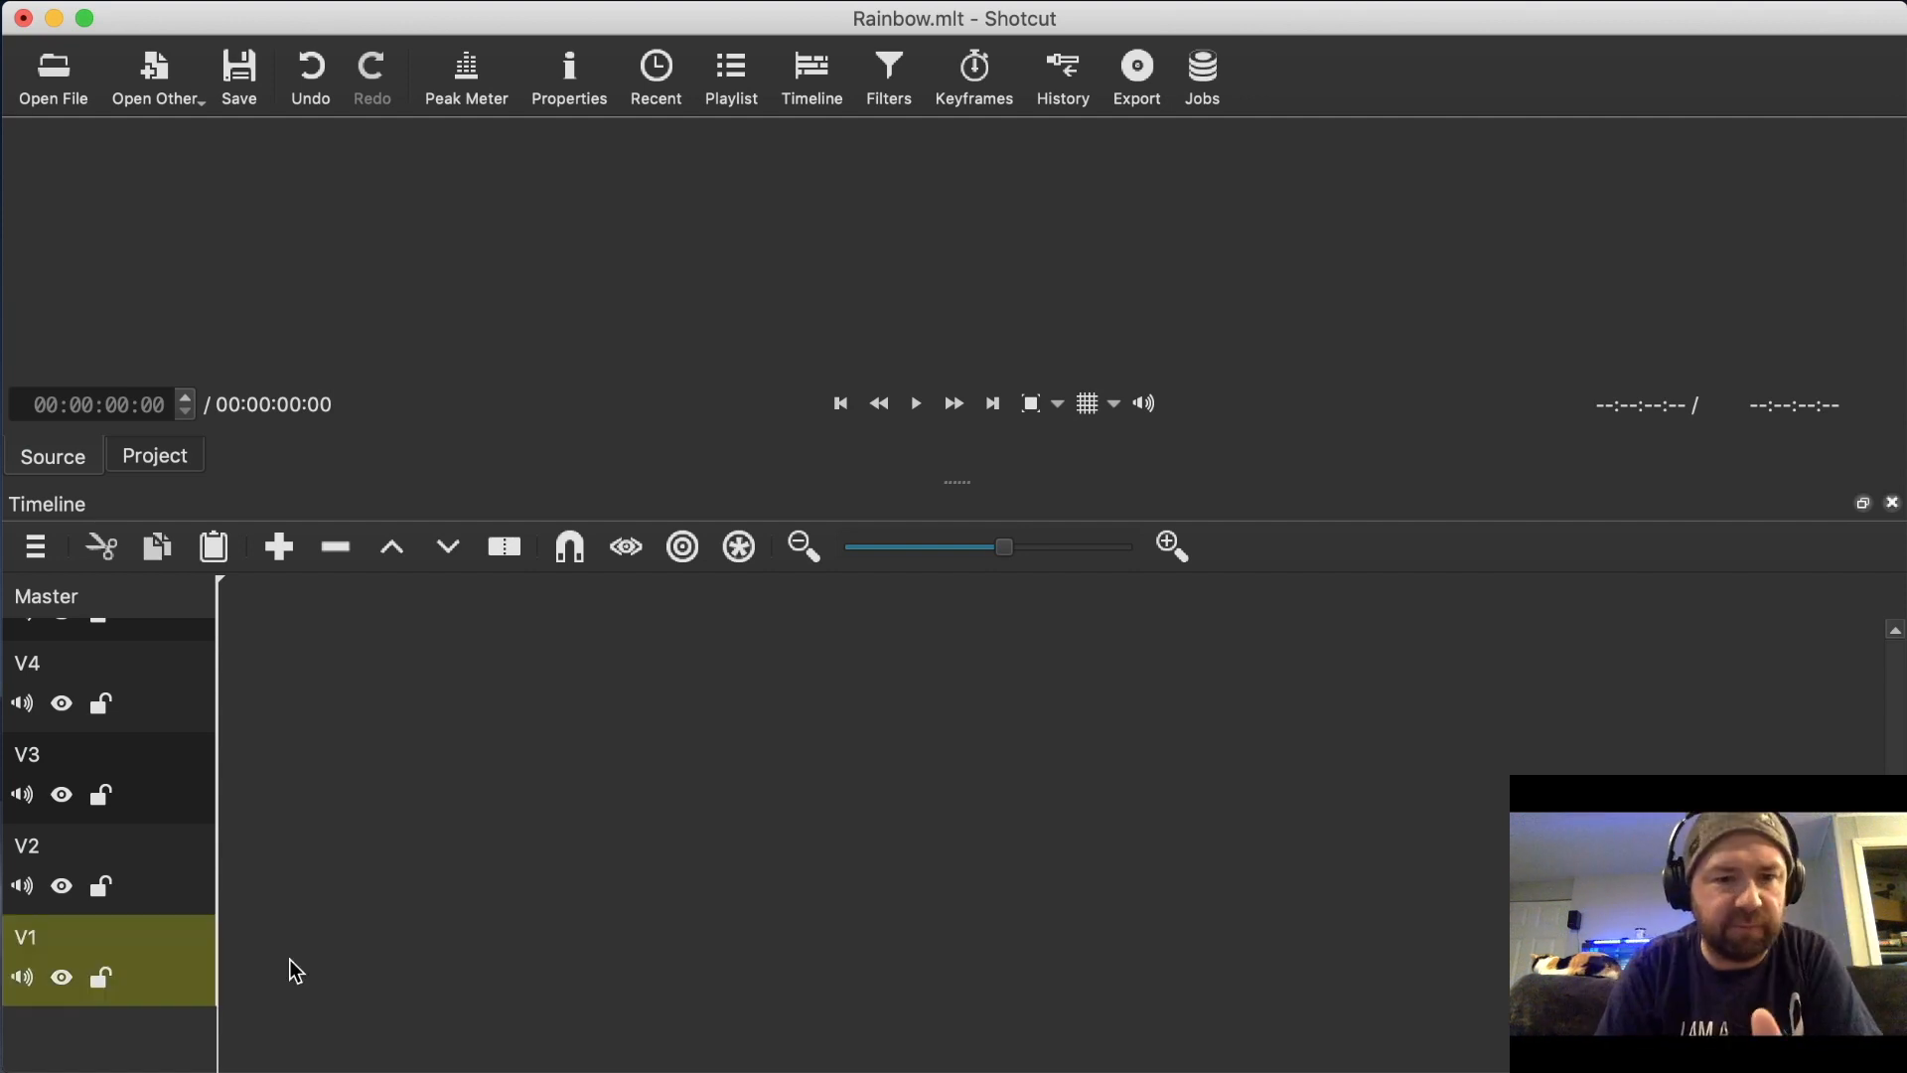
click(58, 92)
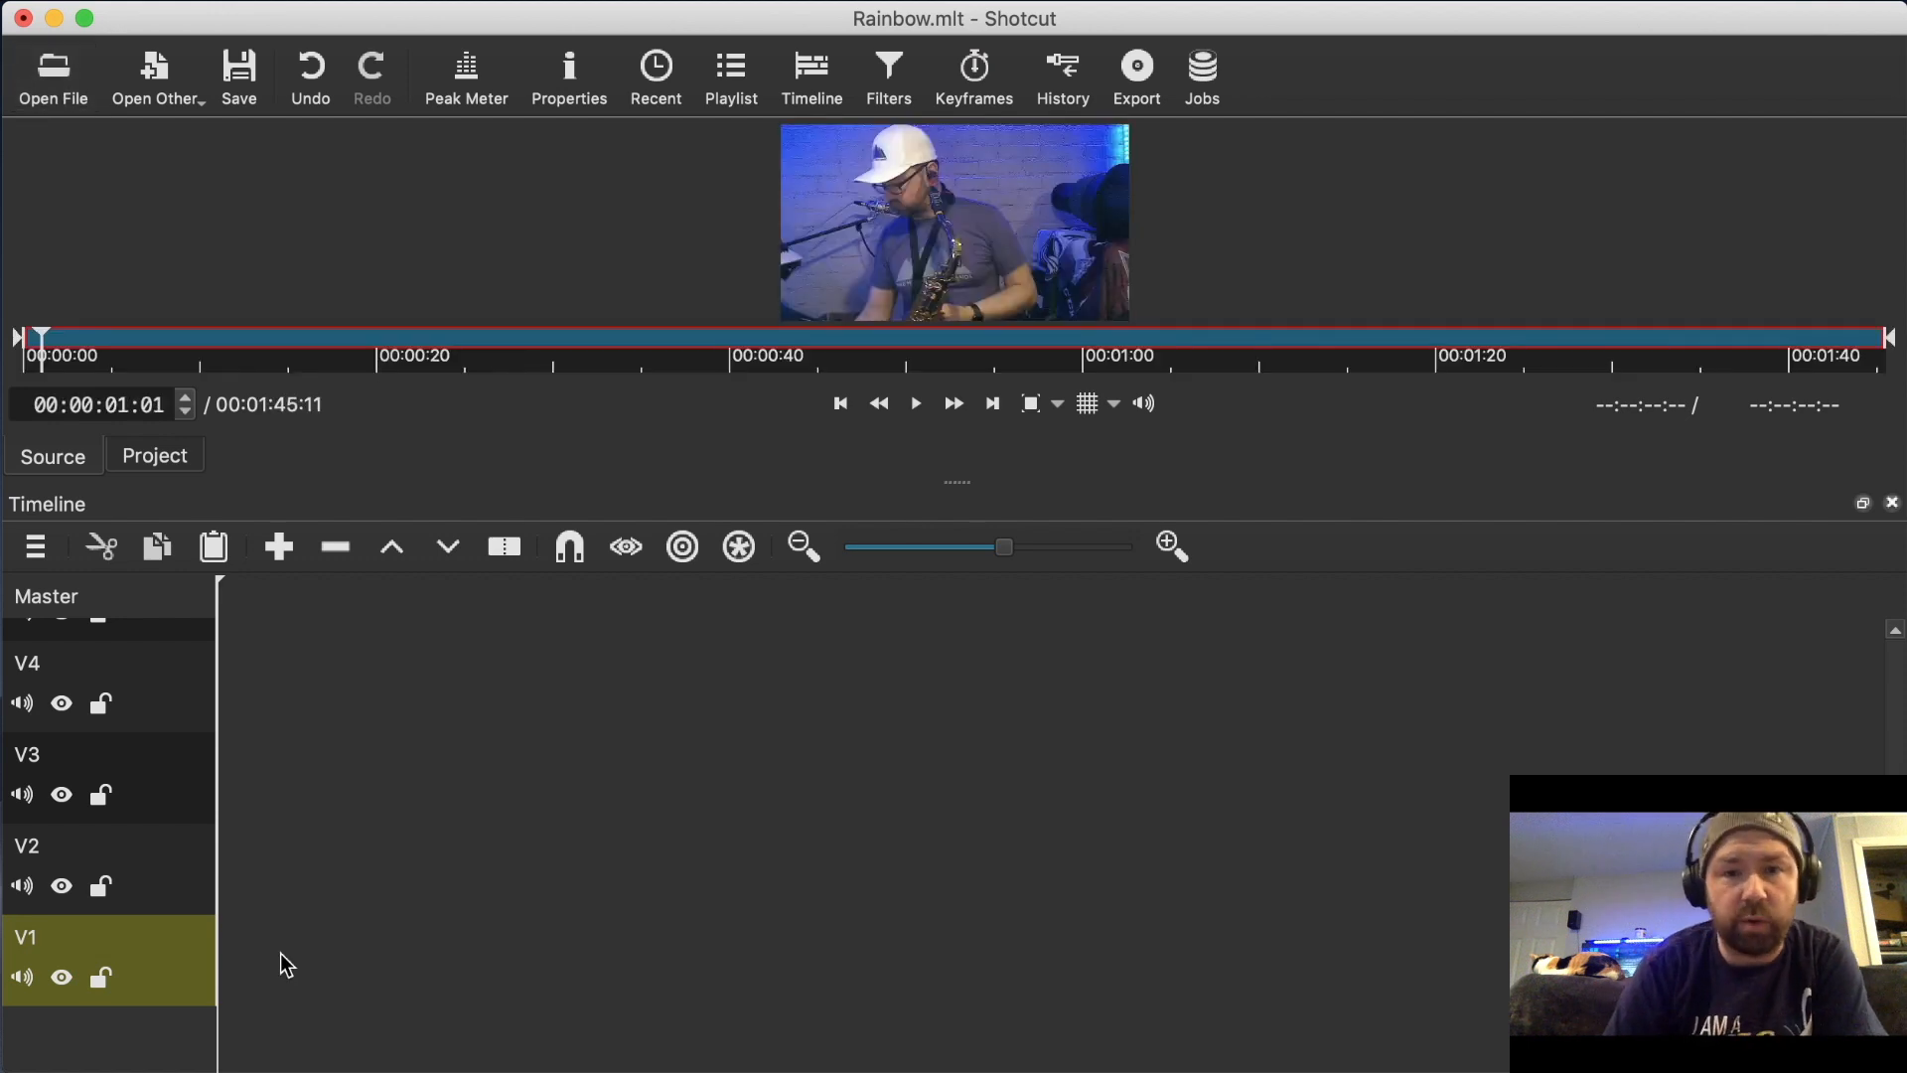
click(280, 548)
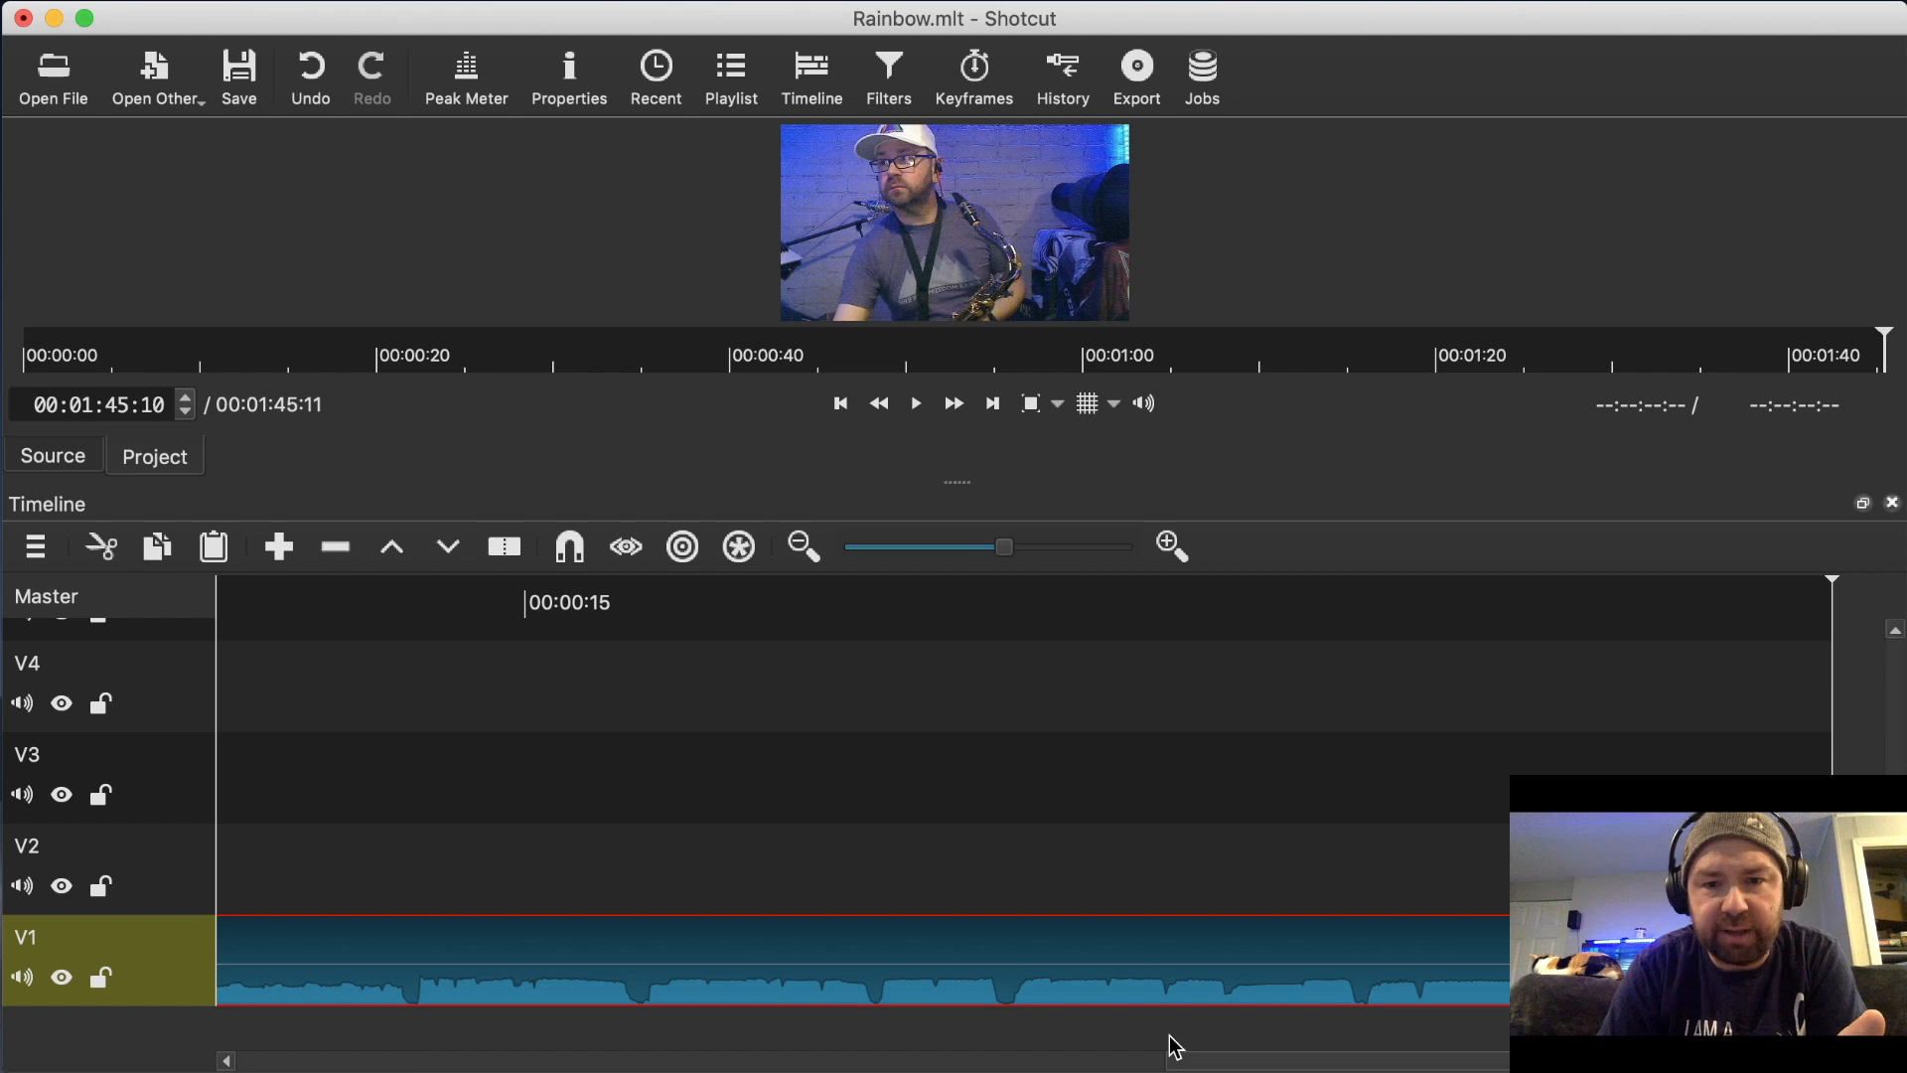
click(890, 549)
drag(888, 548, 958, 548)
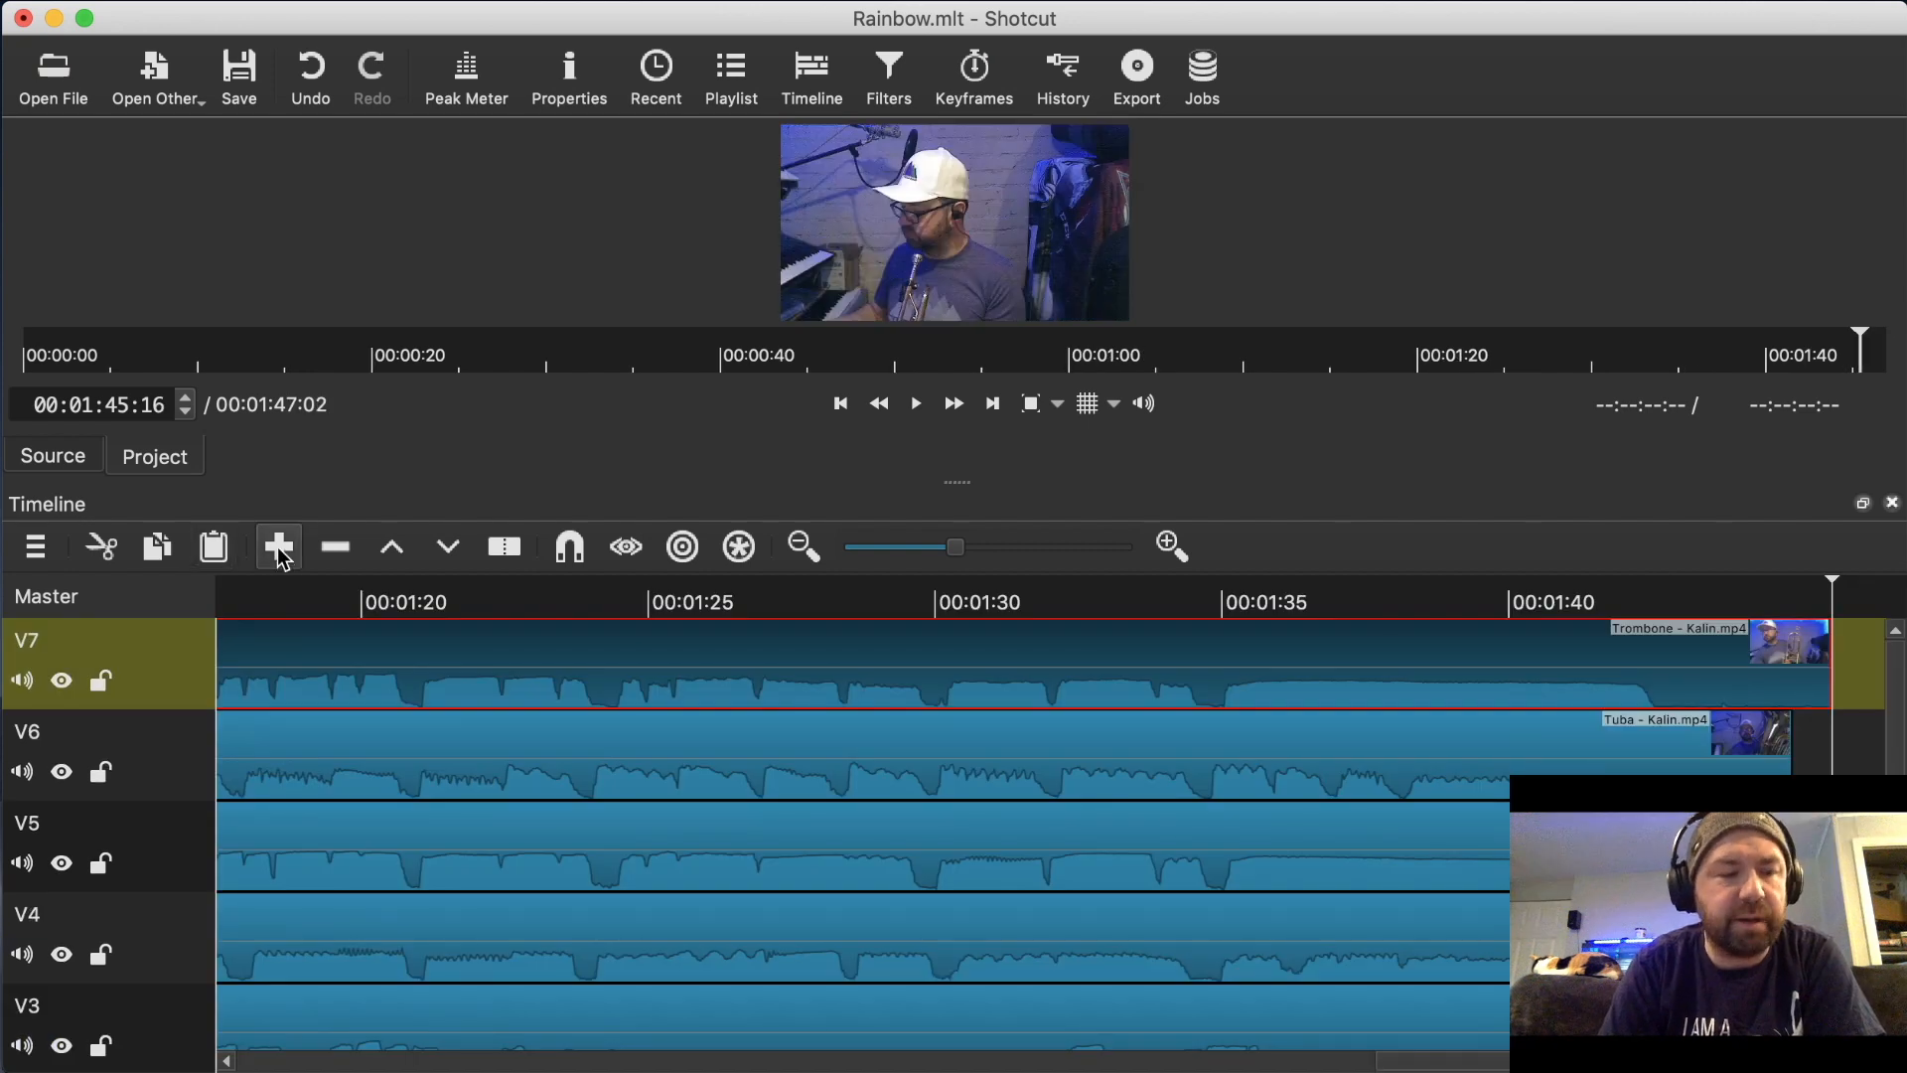
Append the trombone clip after the tuba clip on track V6, and delete that extra copy.
click(189, 788)
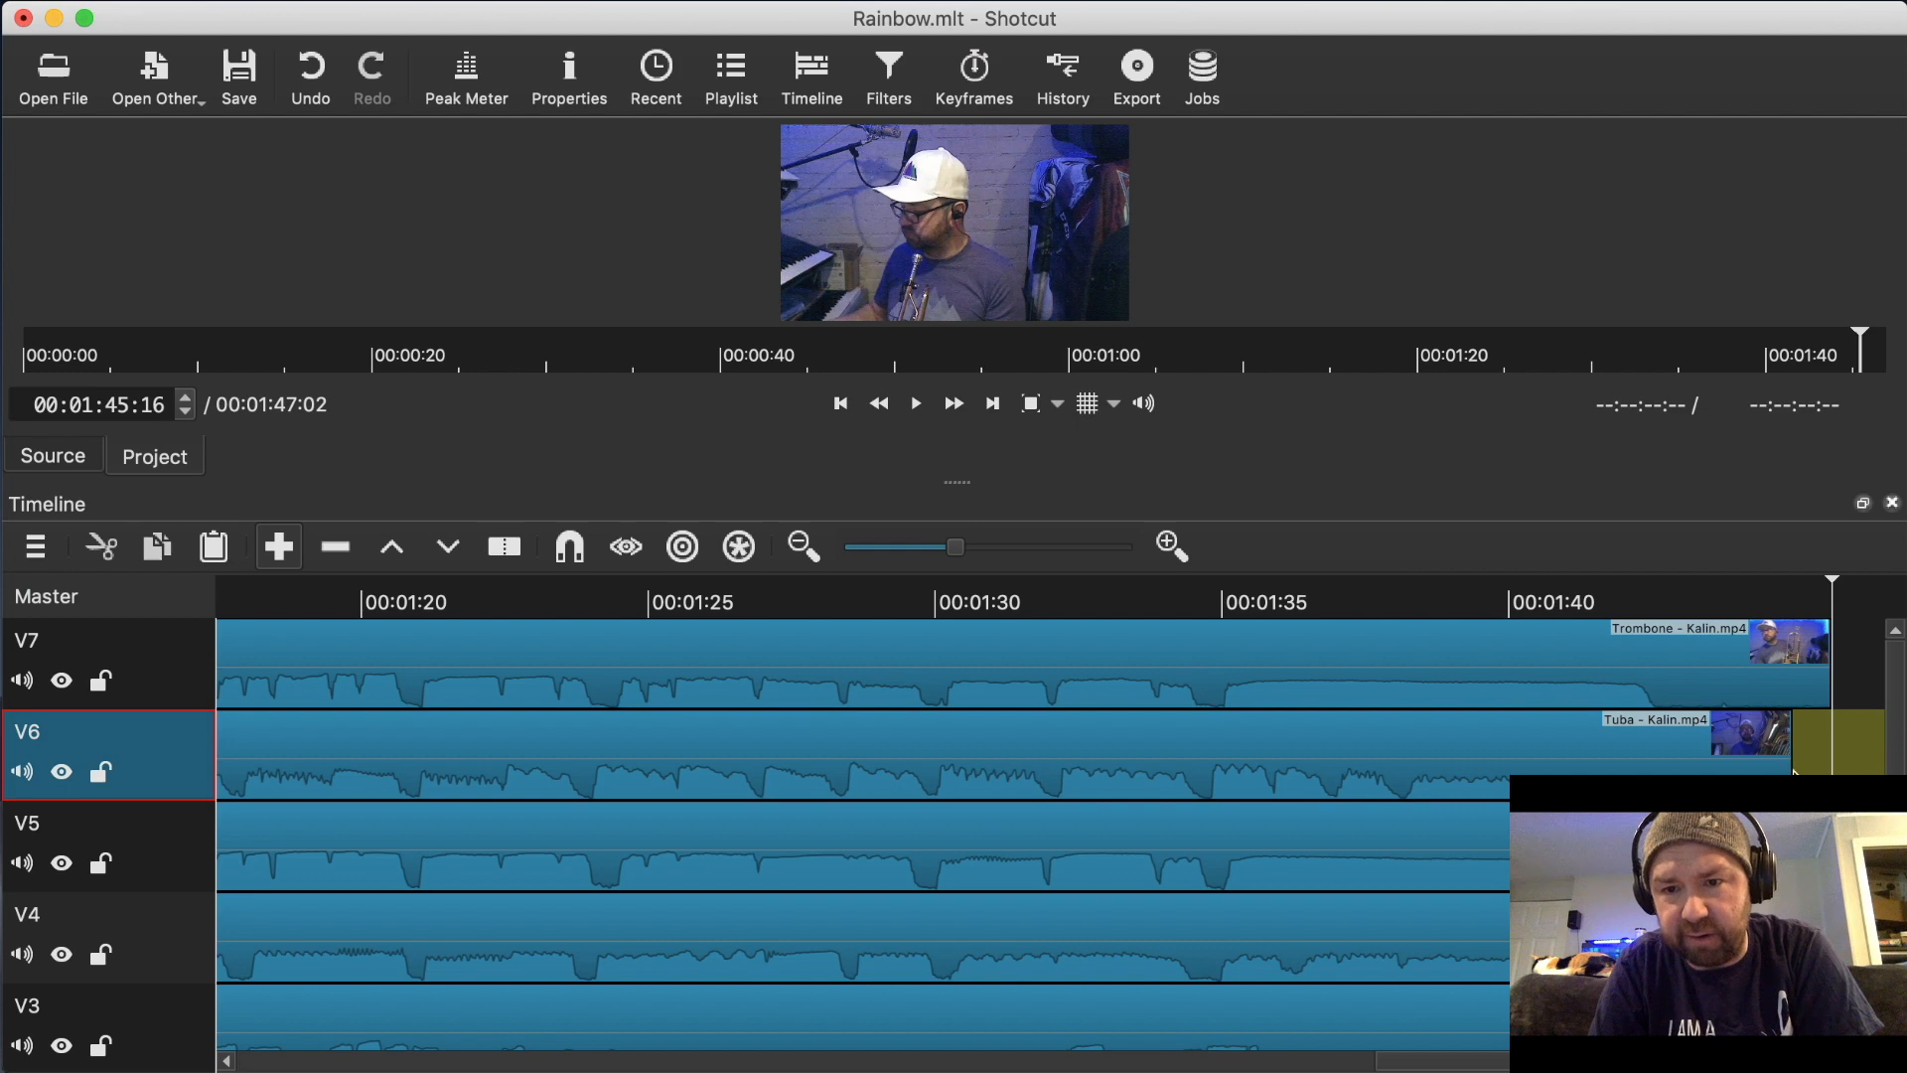
drag(1794, 770, 1792, 768)
scroll(1452, 839, left, 10)
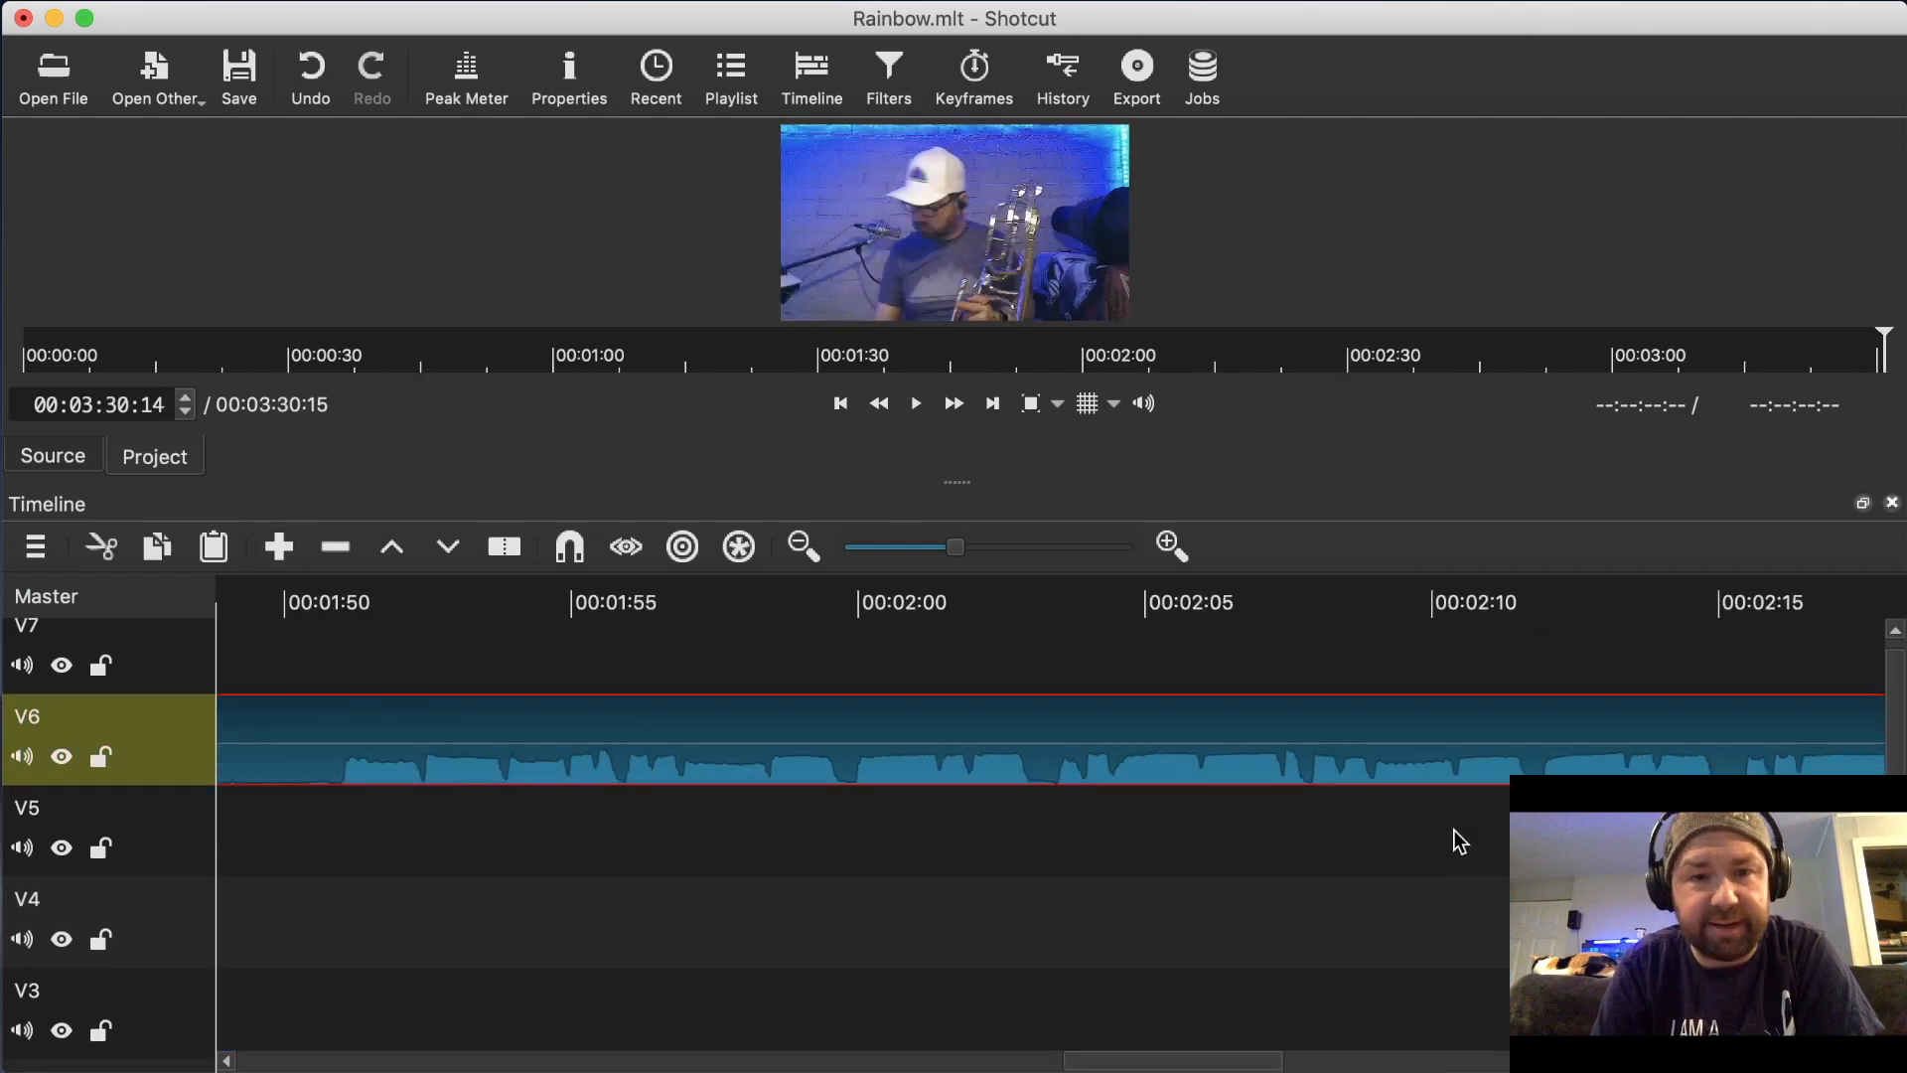
scroll(1458, 841, left, 4)
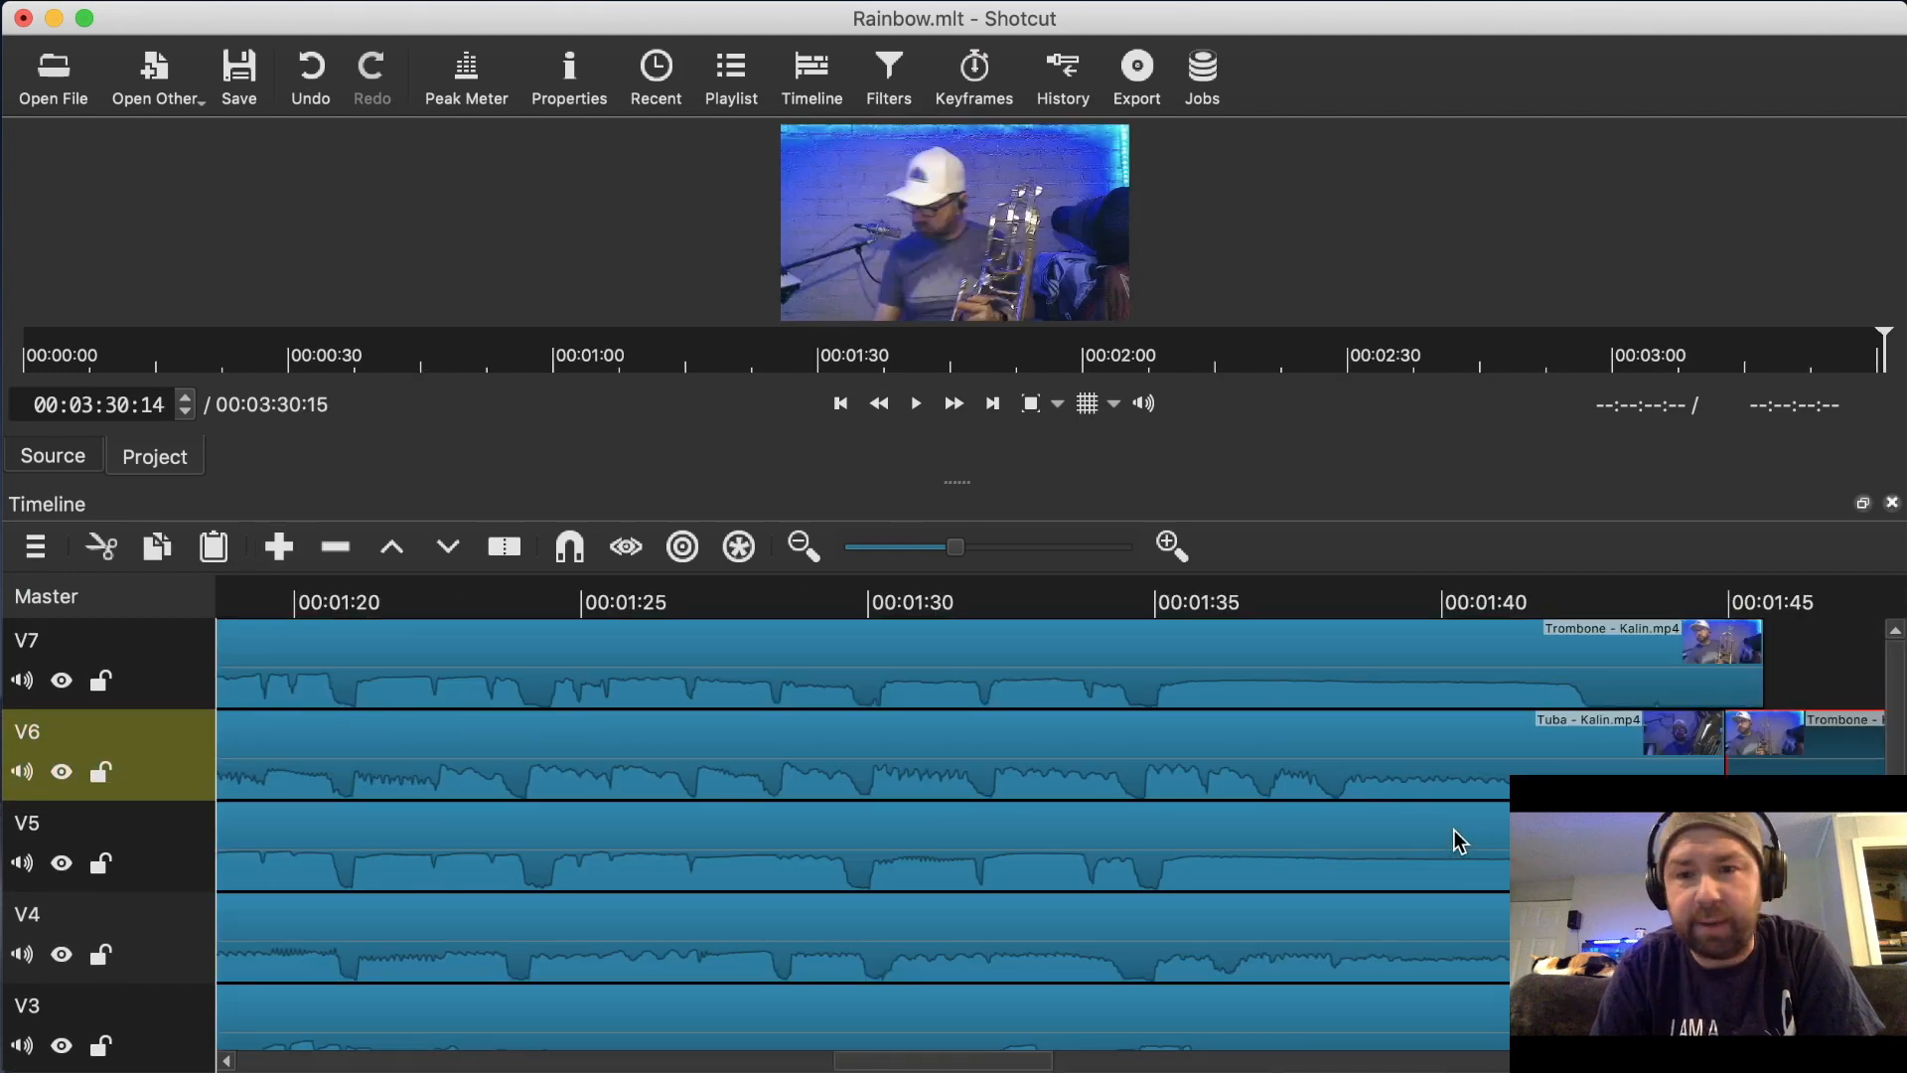
scroll(1458, 841, right, 5)
key(Delete)
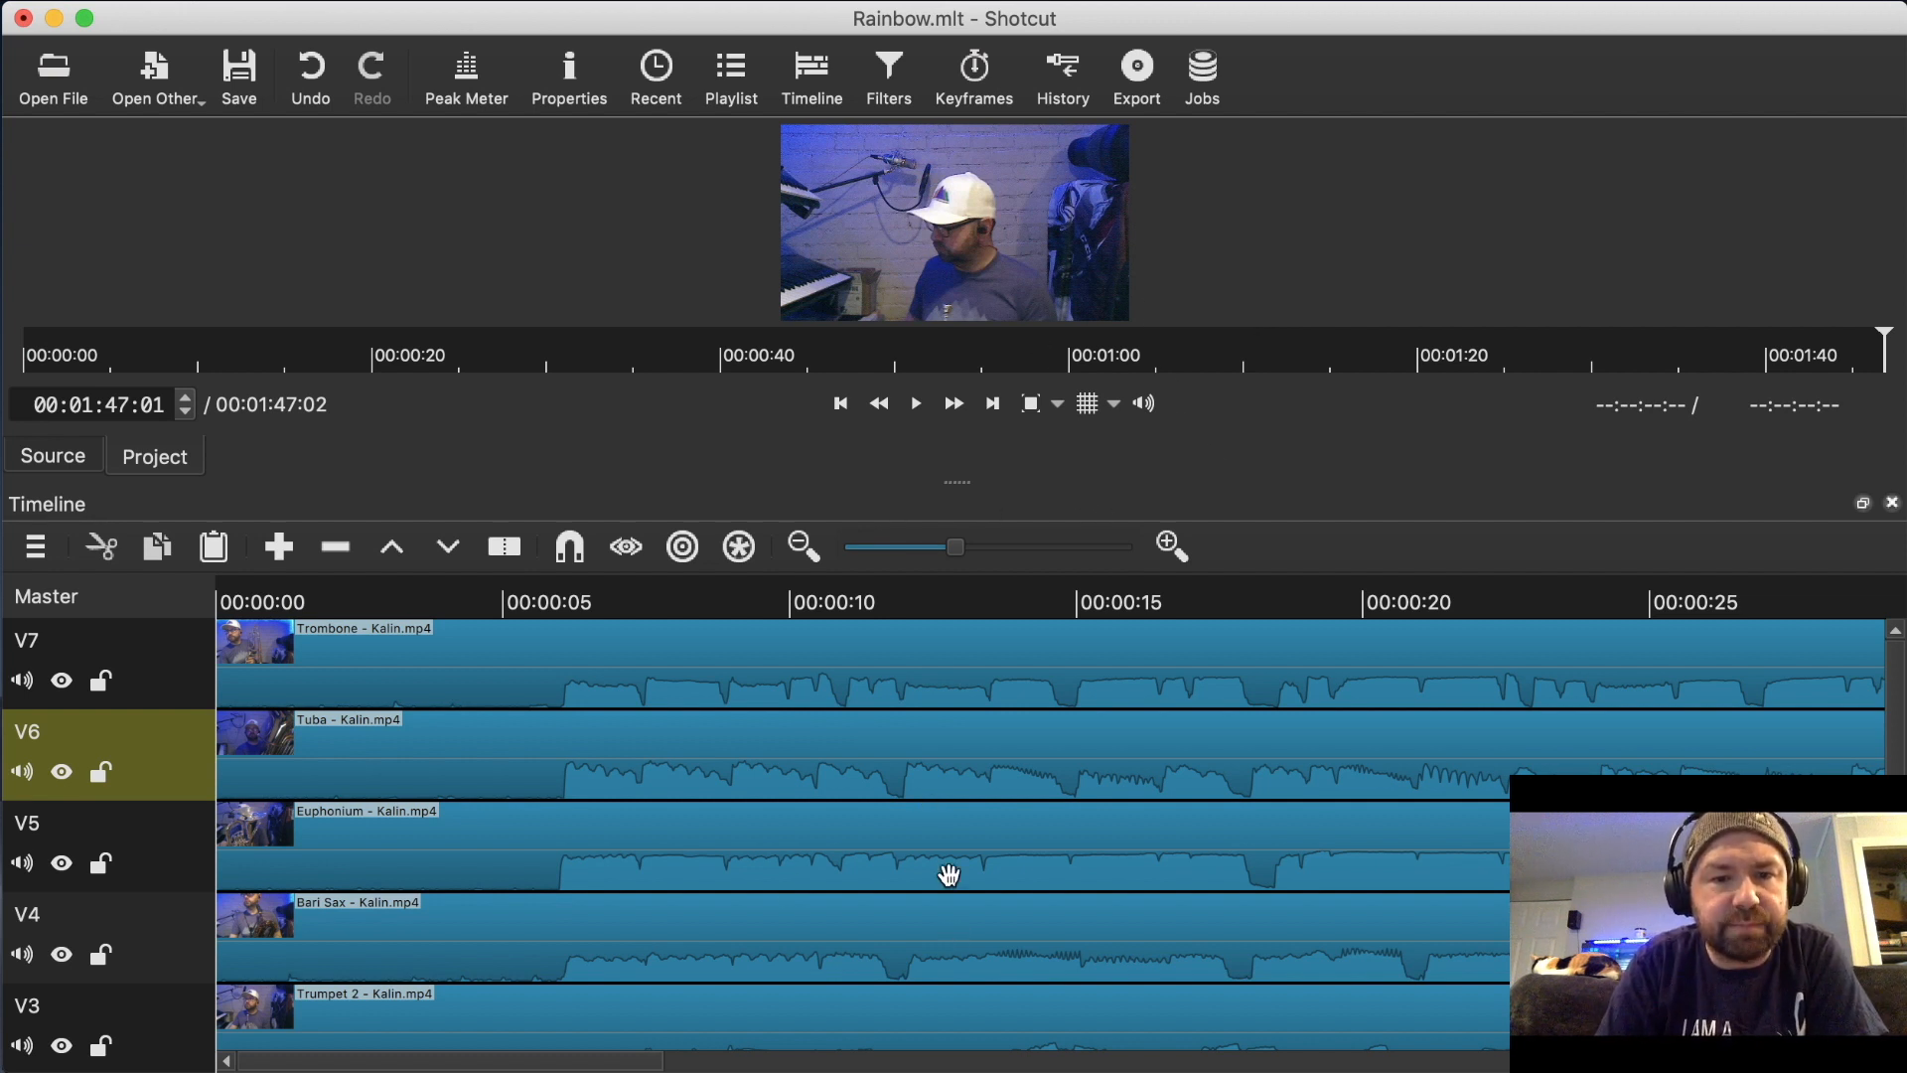
Enlarge the preview area and hide the video of tracks V2 to V7, leaving only V1 visible.
drag(955, 484, 963, 801)
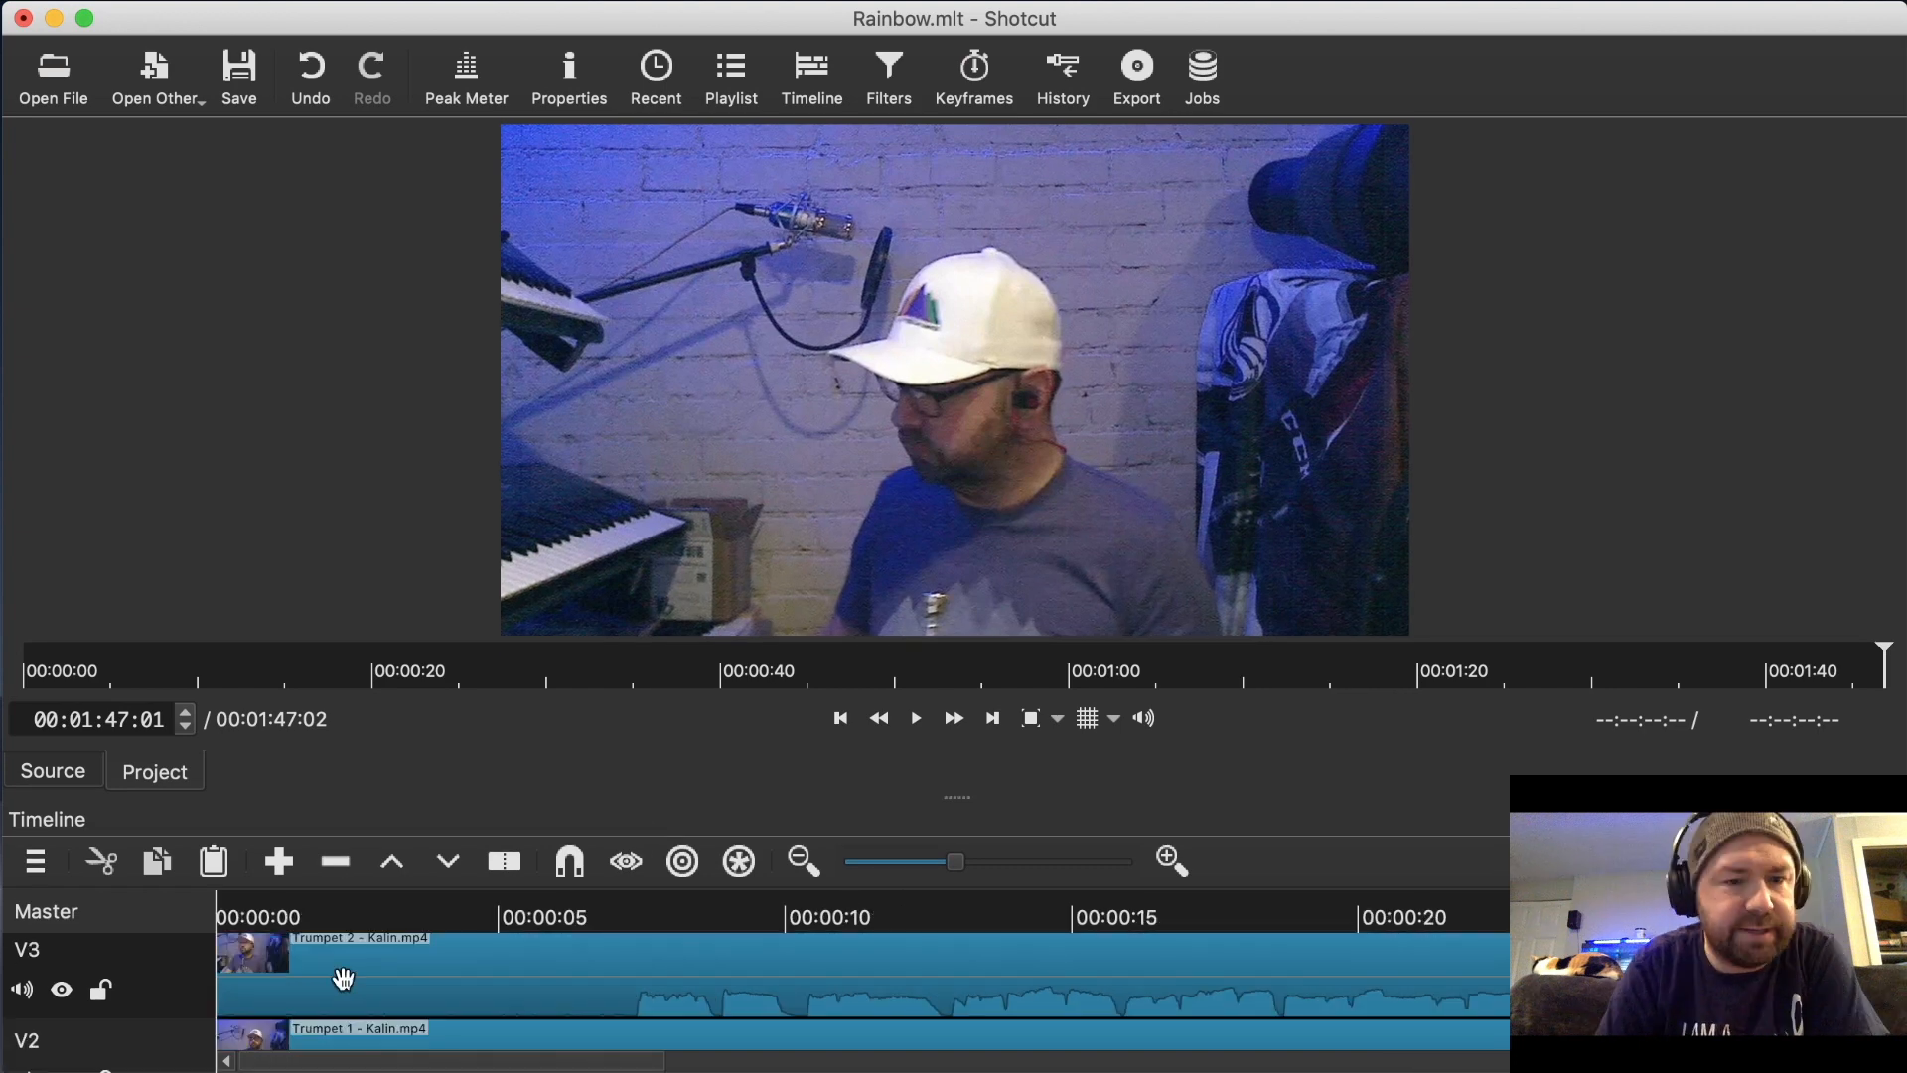
scroll(340, 980, down, 3)
click(60, 942)
scroll(258, 956, up, 3)
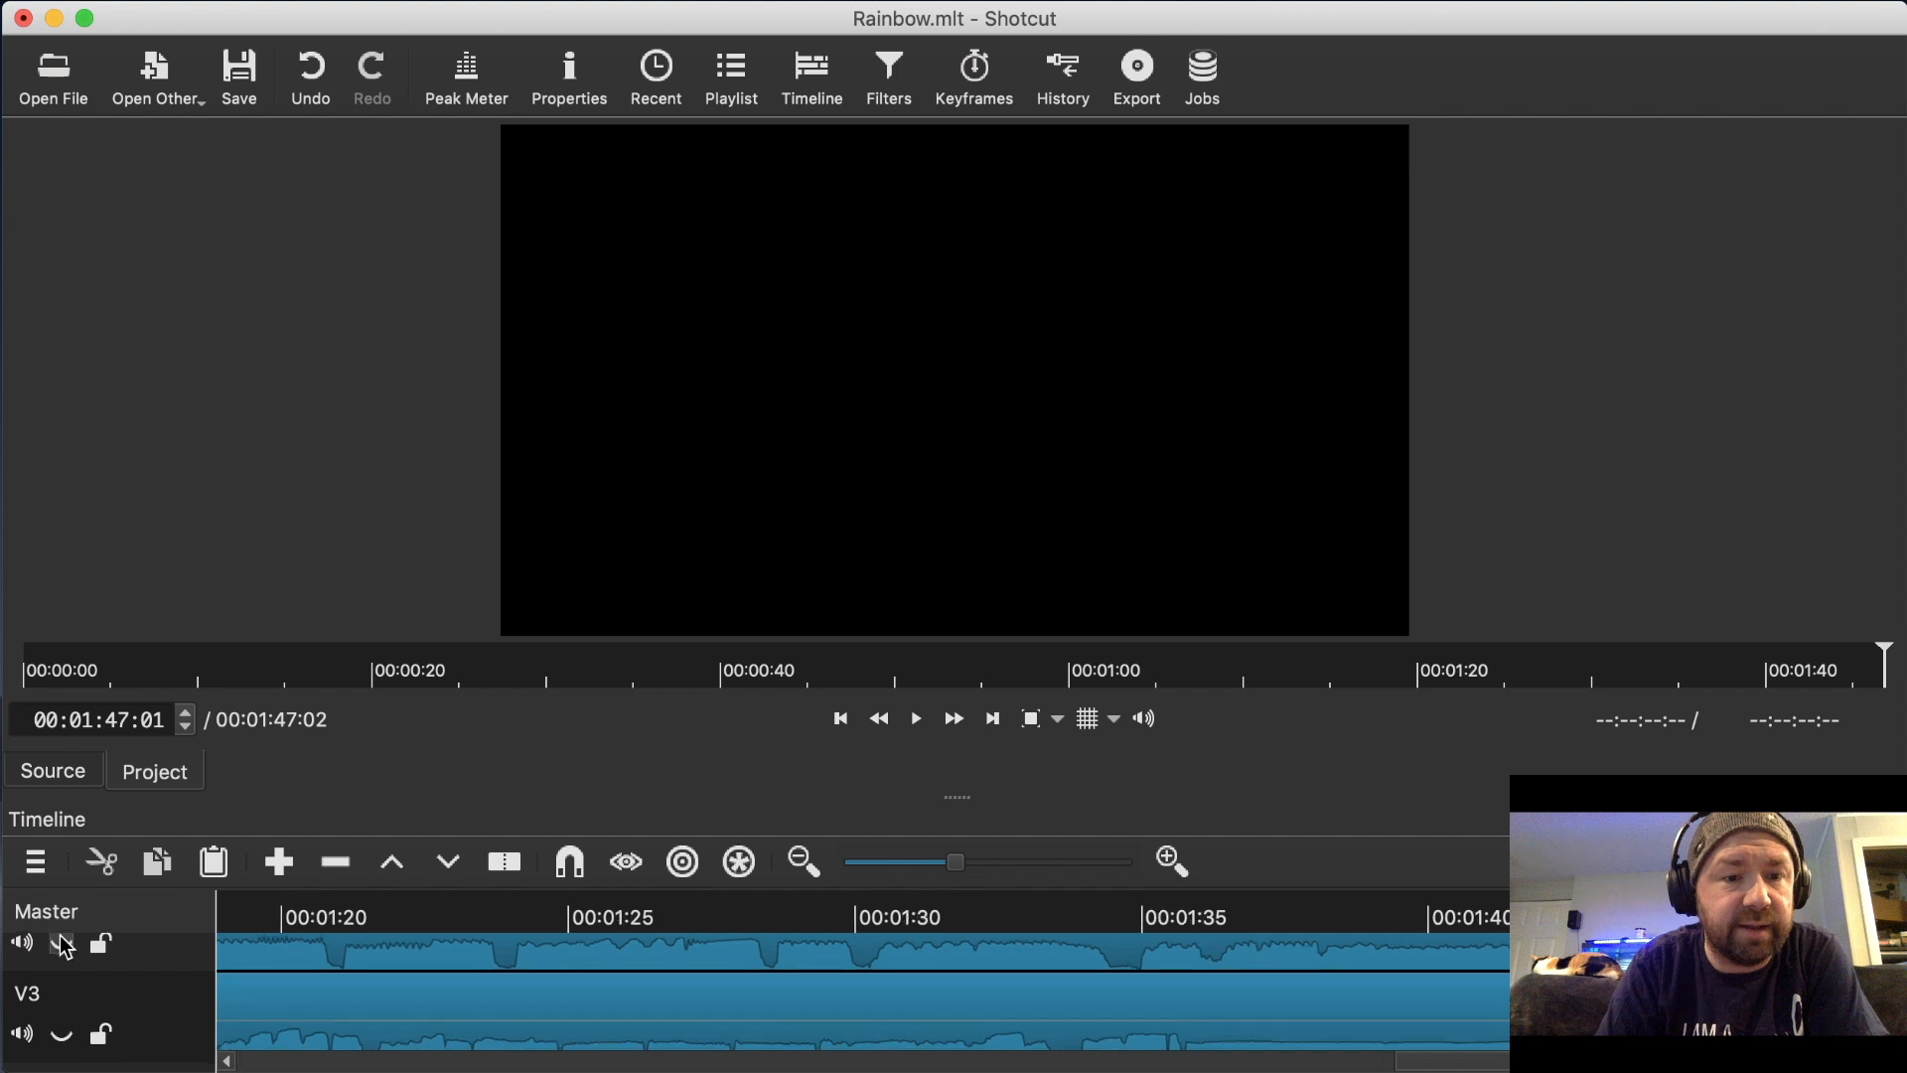
click(61, 942)
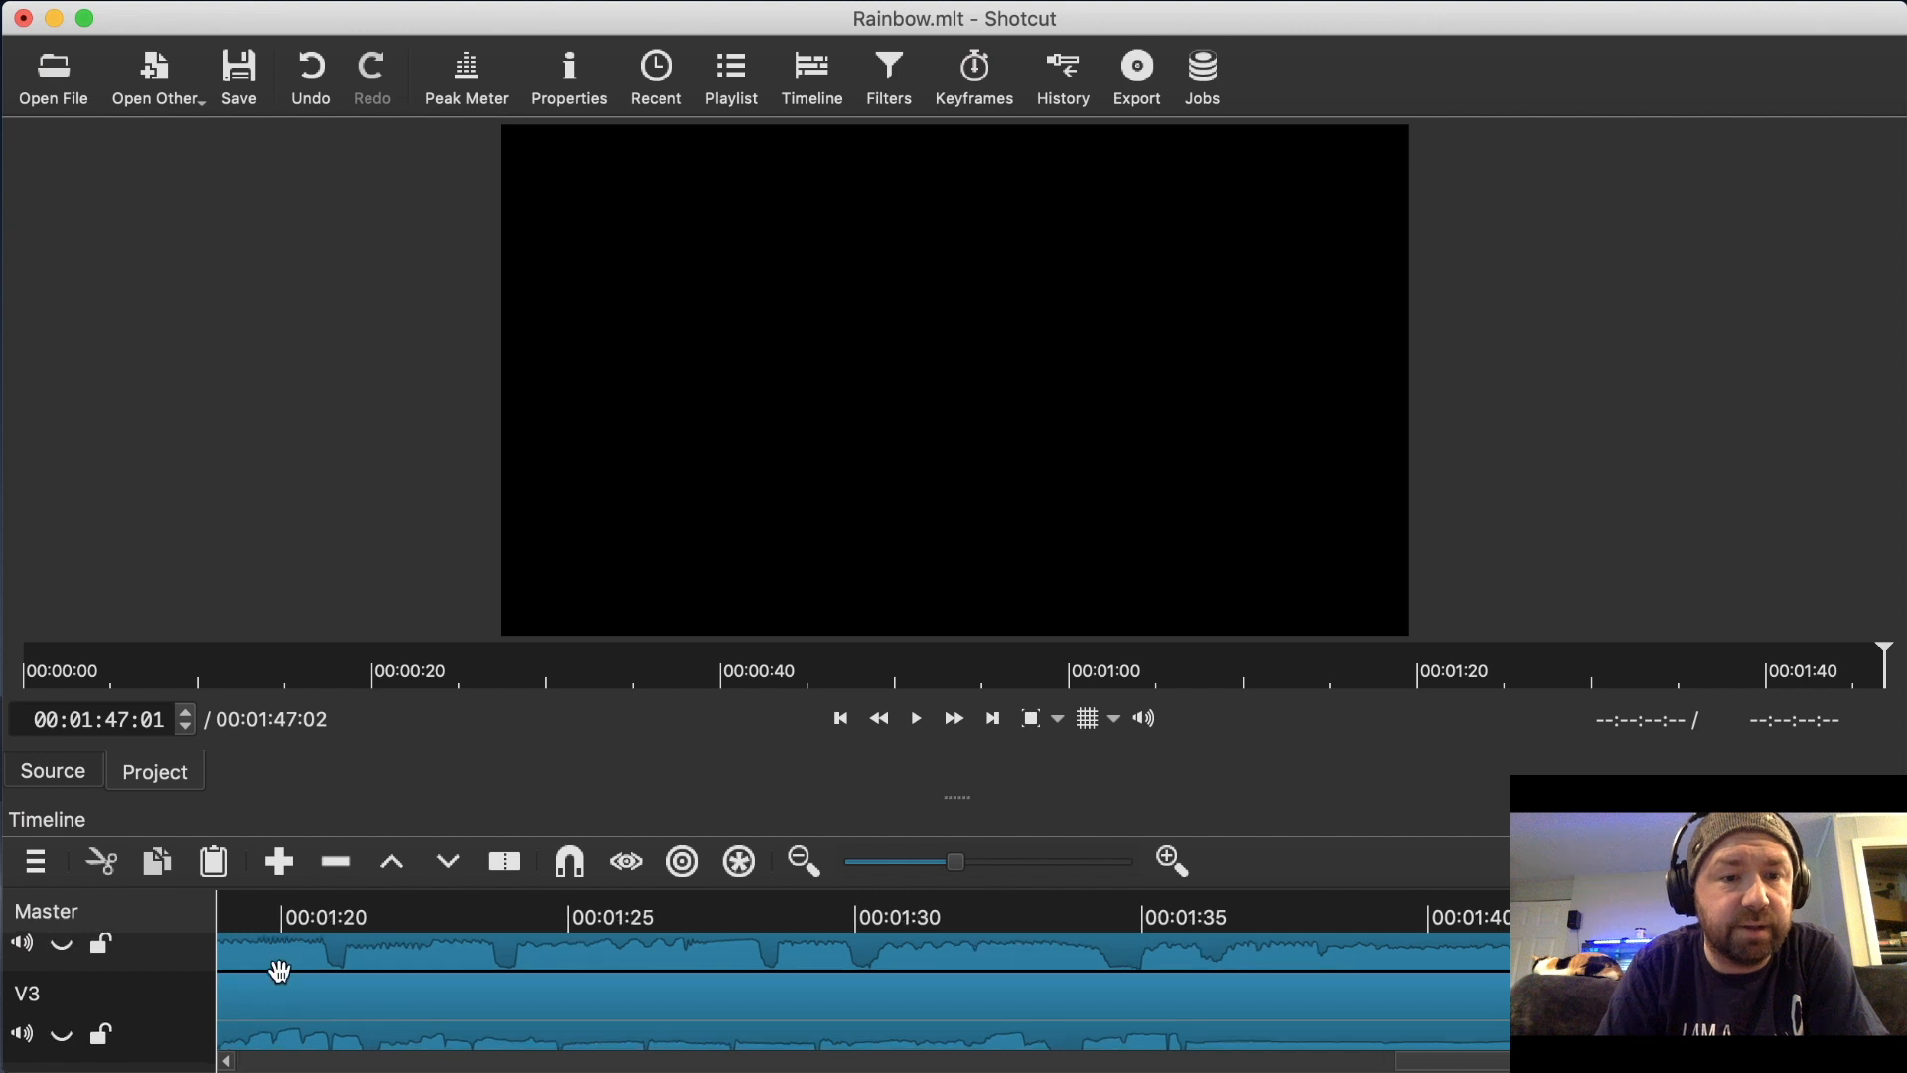
scroll(279, 971, up, 4)
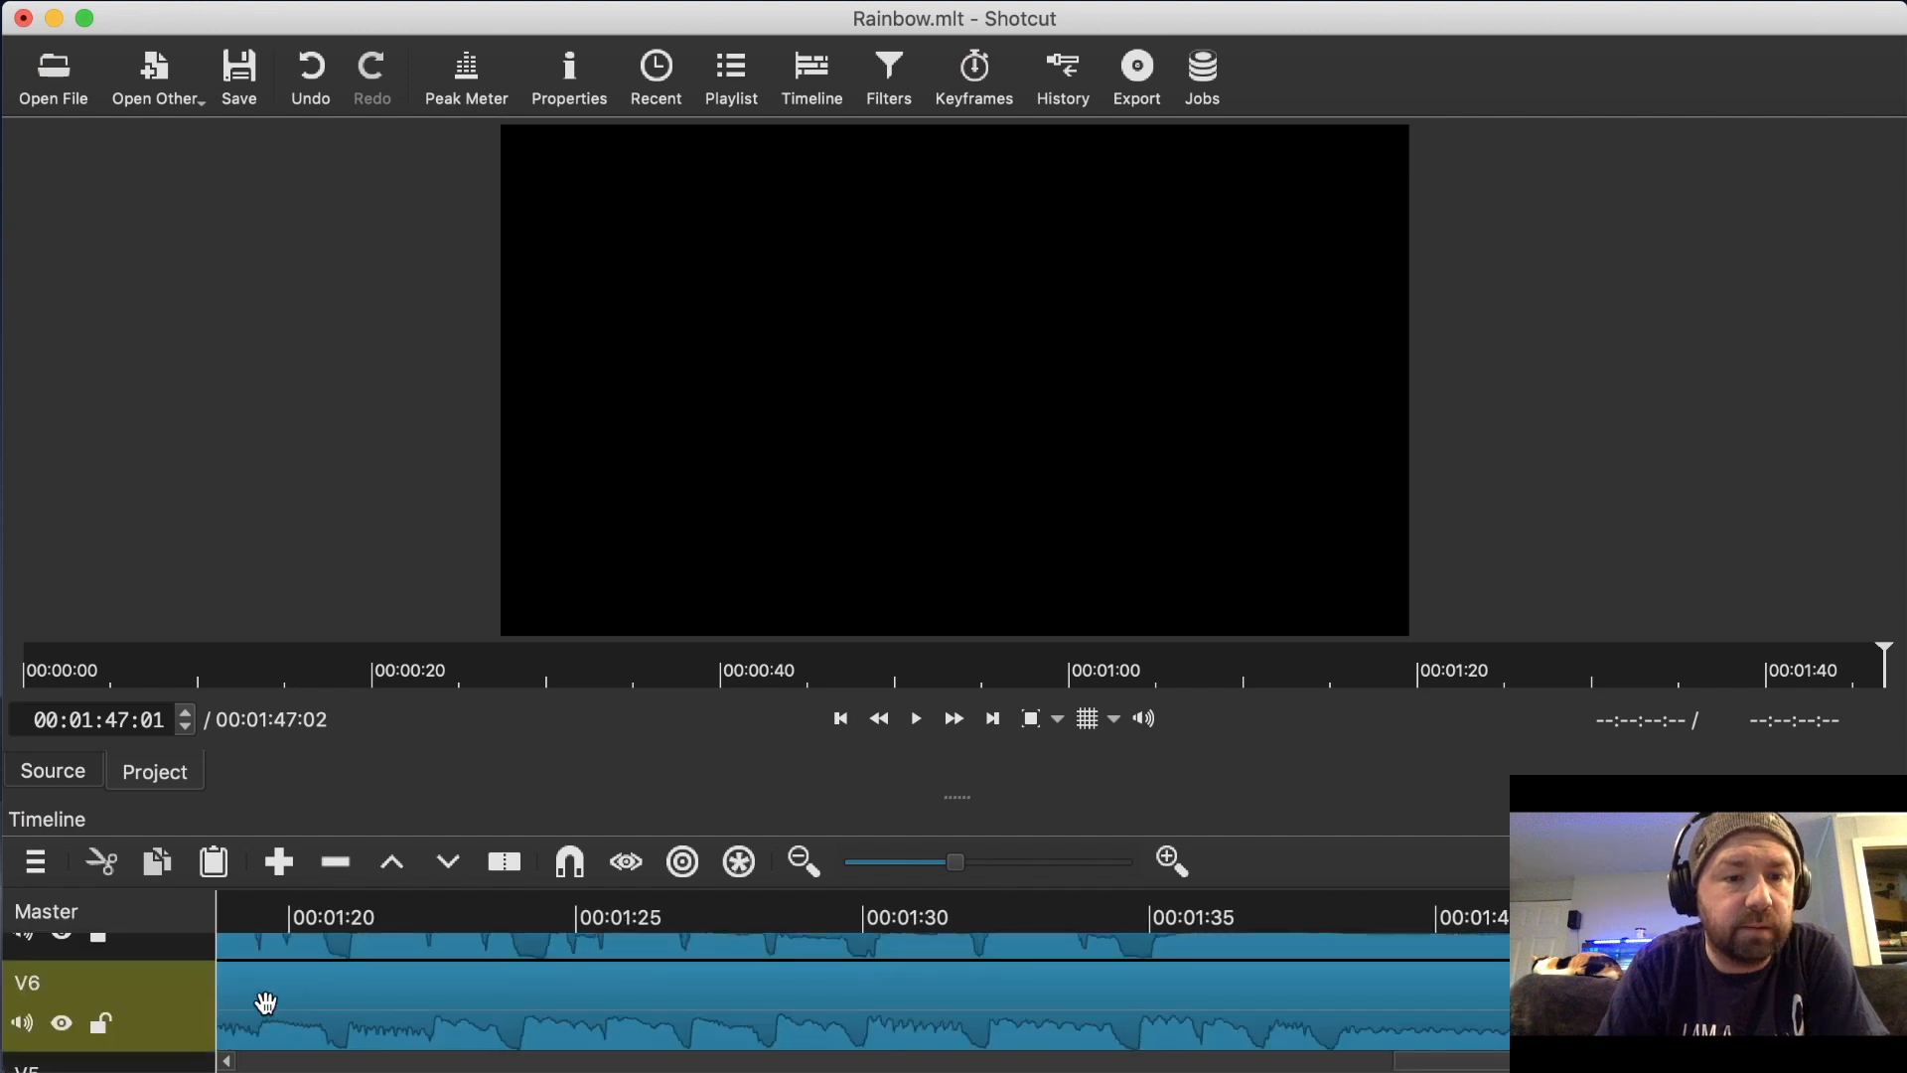
click(62, 1023)
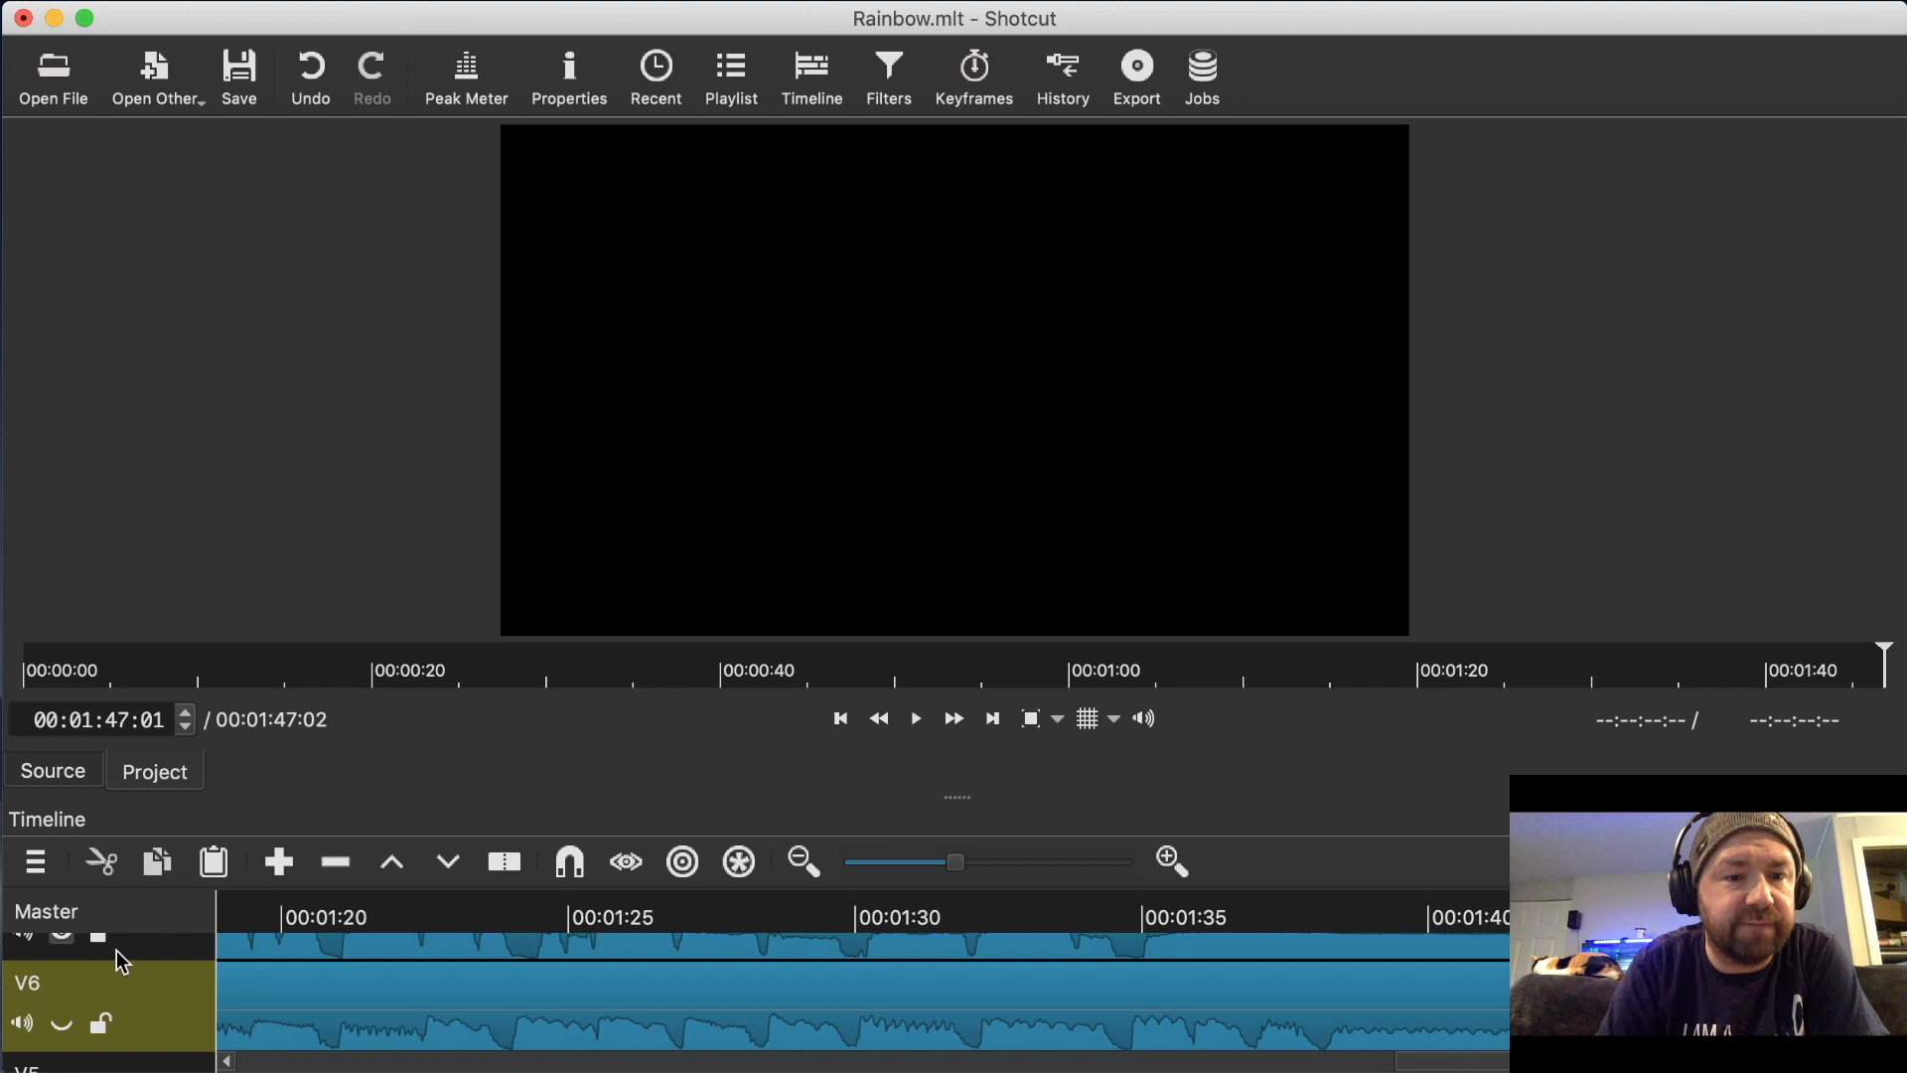
scroll(261, 1006, up, 2)
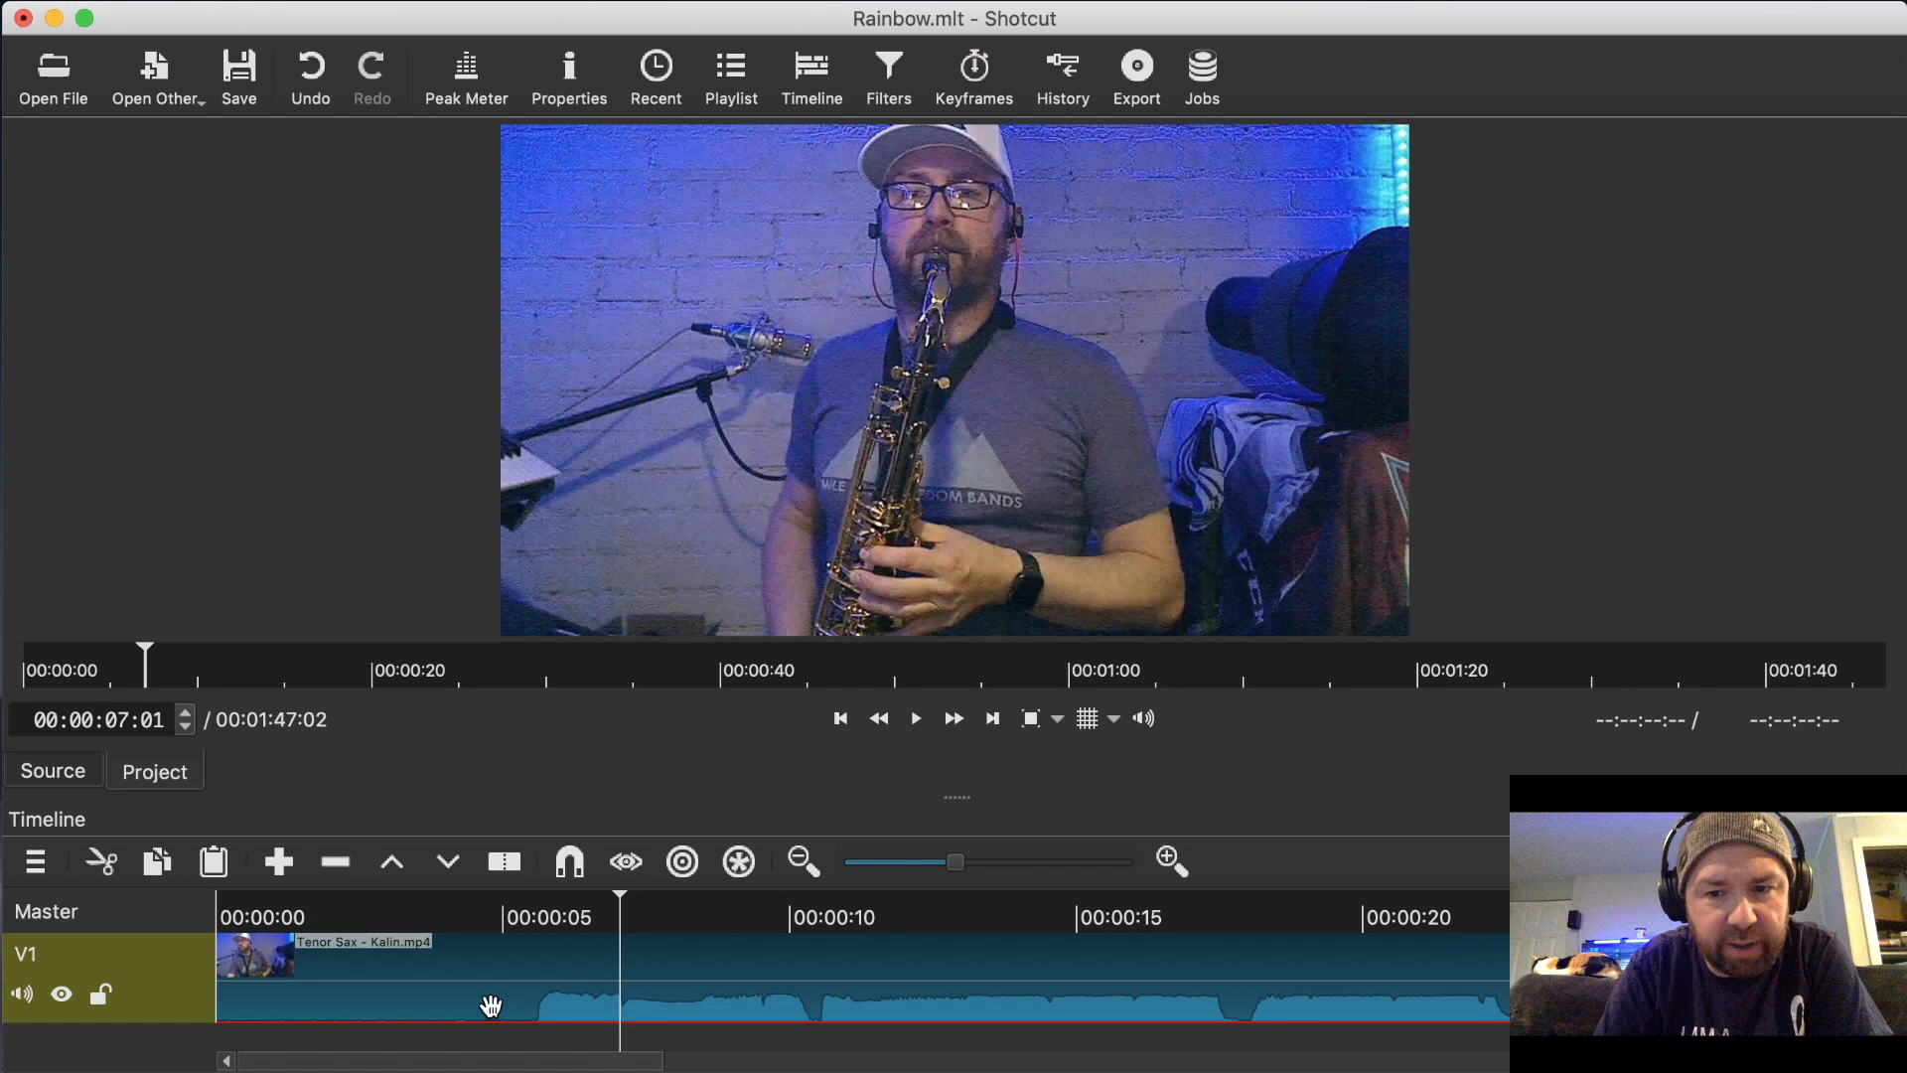
Add a Size and Position filter to the tenor sax clip on track V1.
scroll(491, 1007, down, 1)
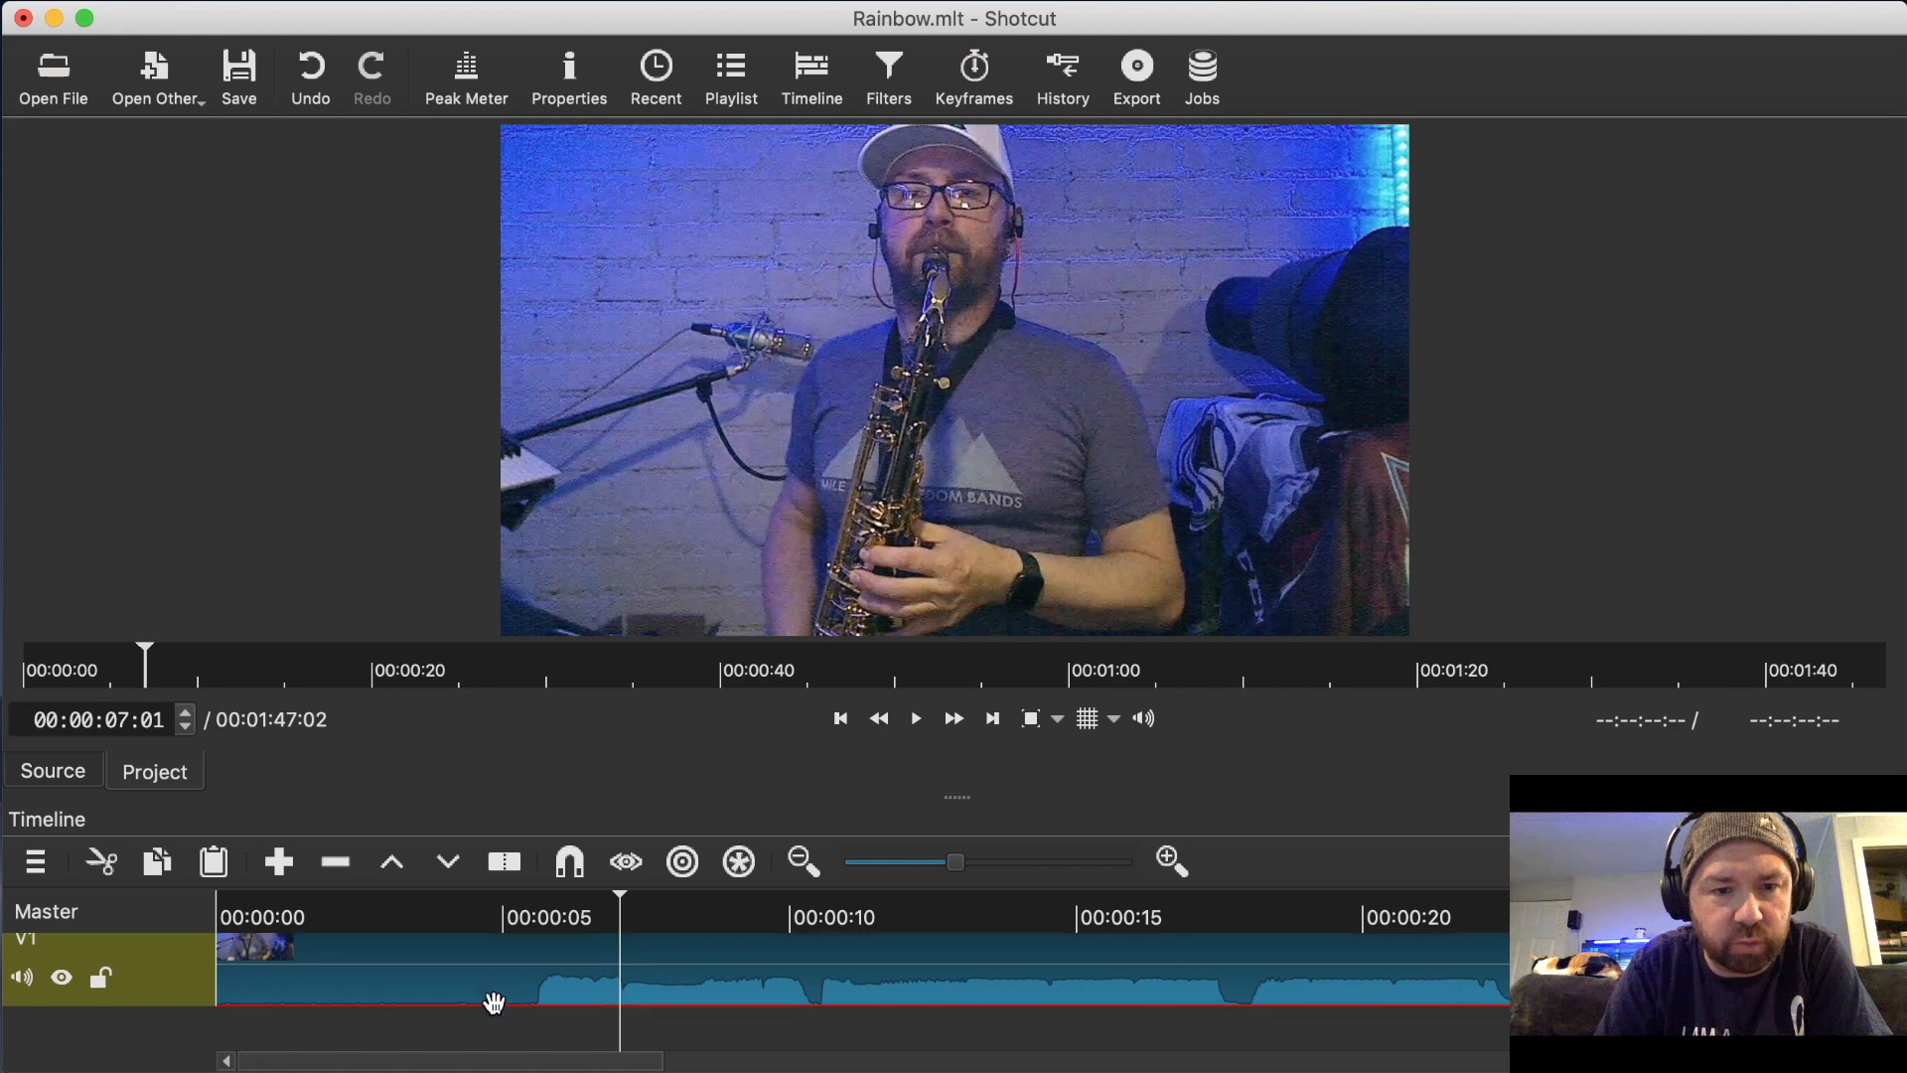
click(888, 84)
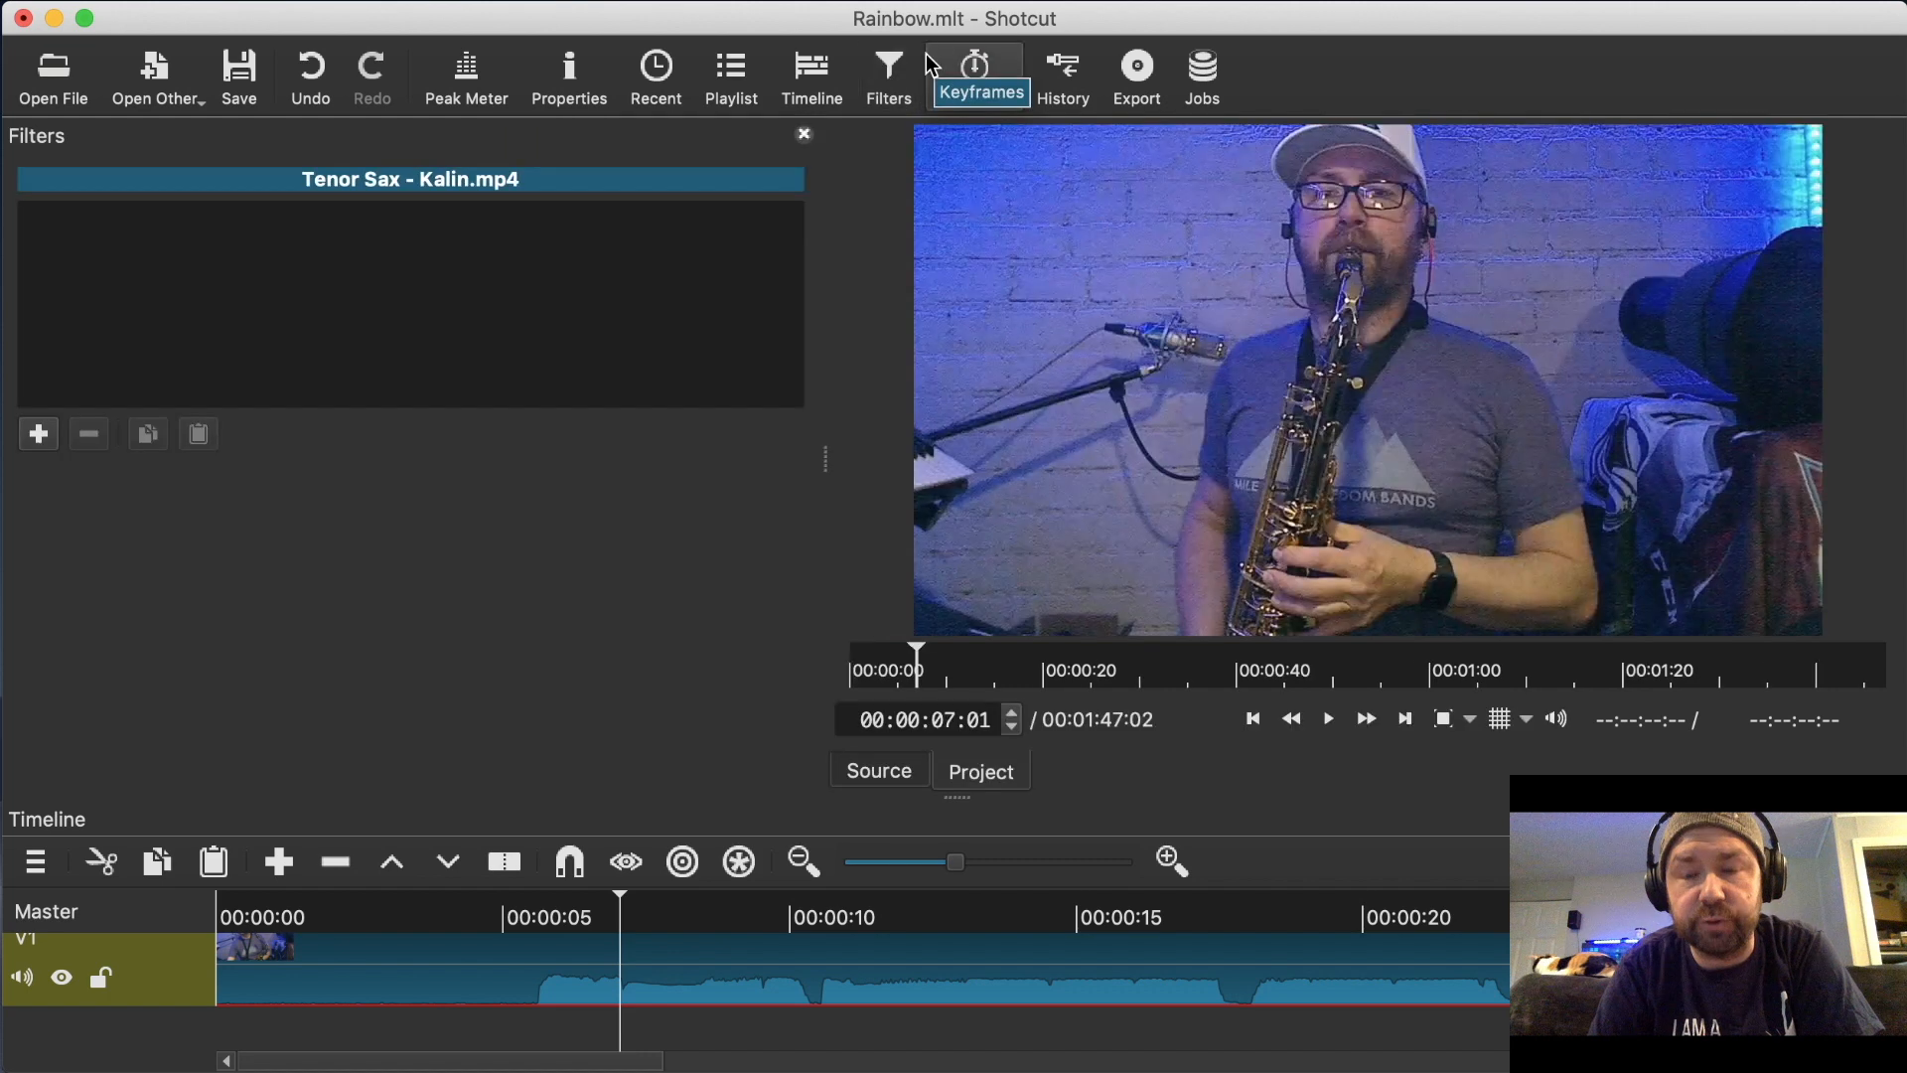
click(39, 434)
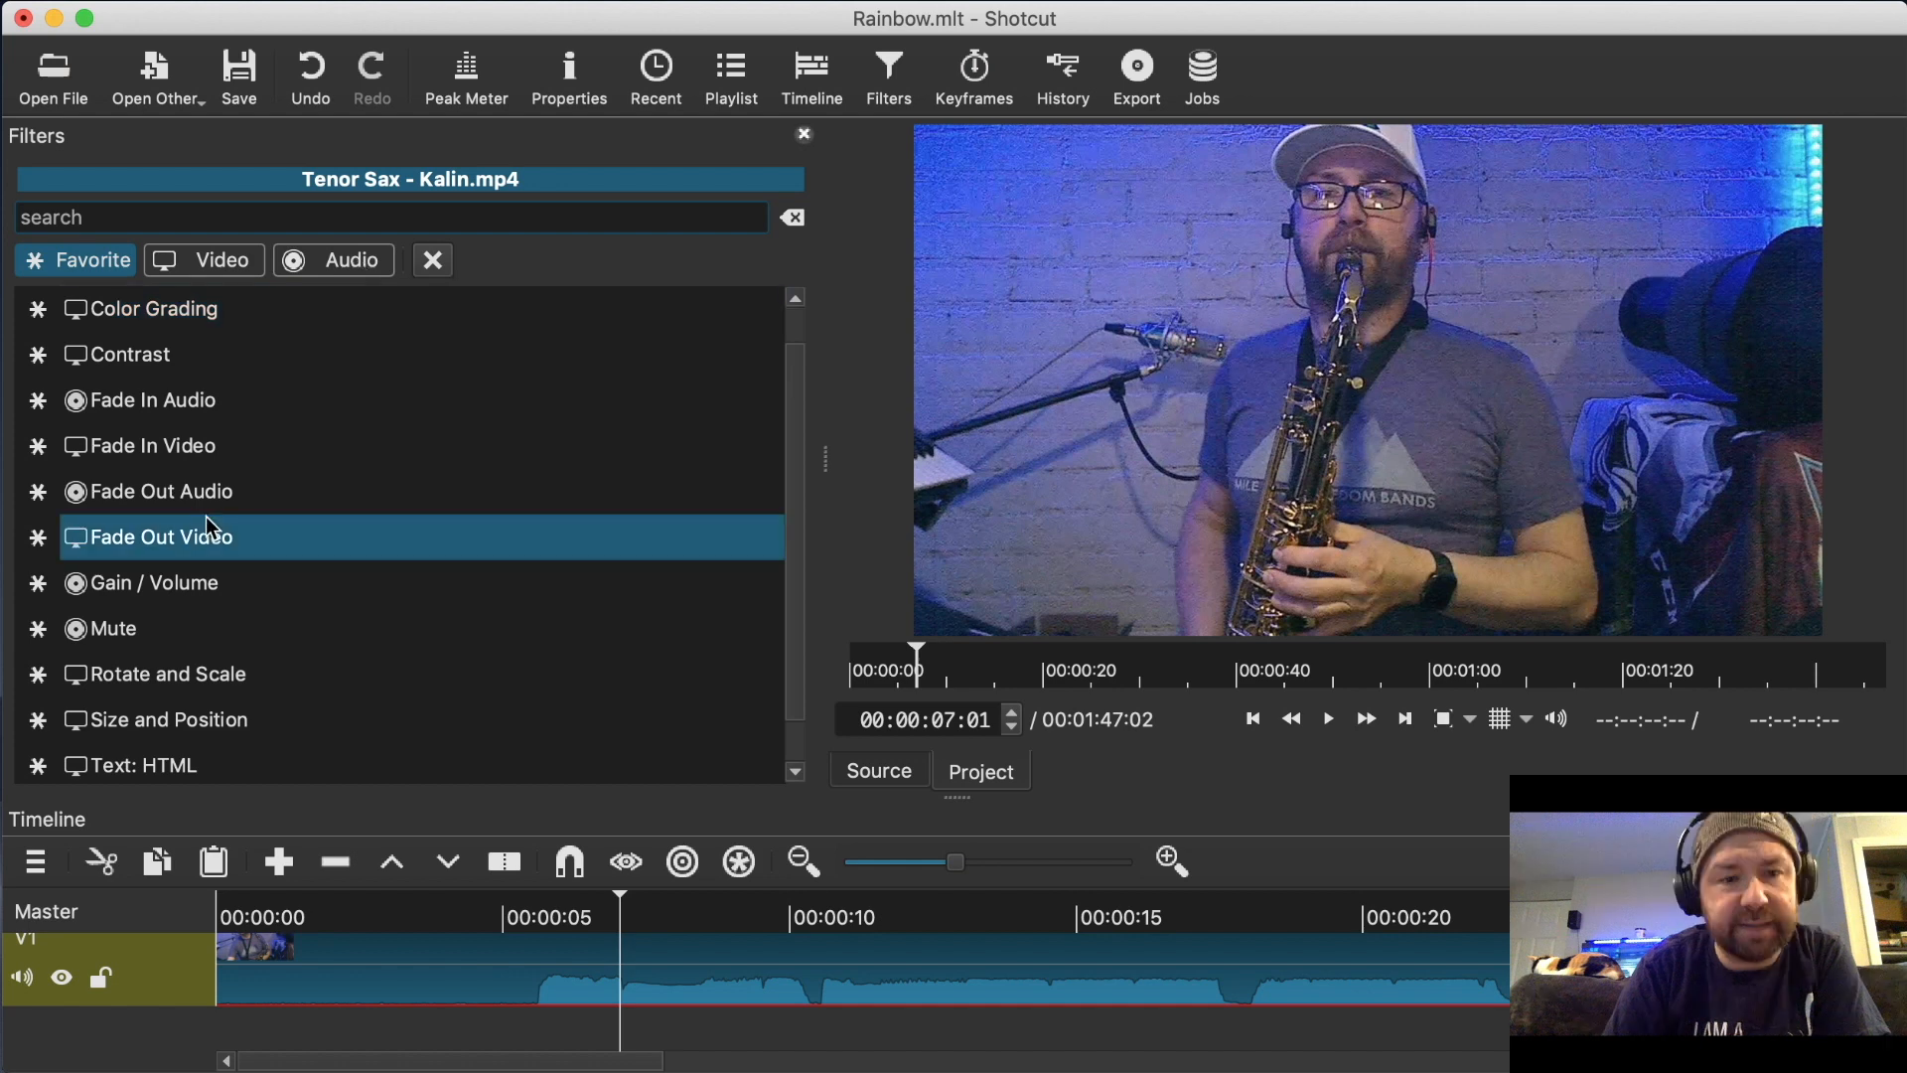
scroll(194, 596, down, 1)
click(187, 656)
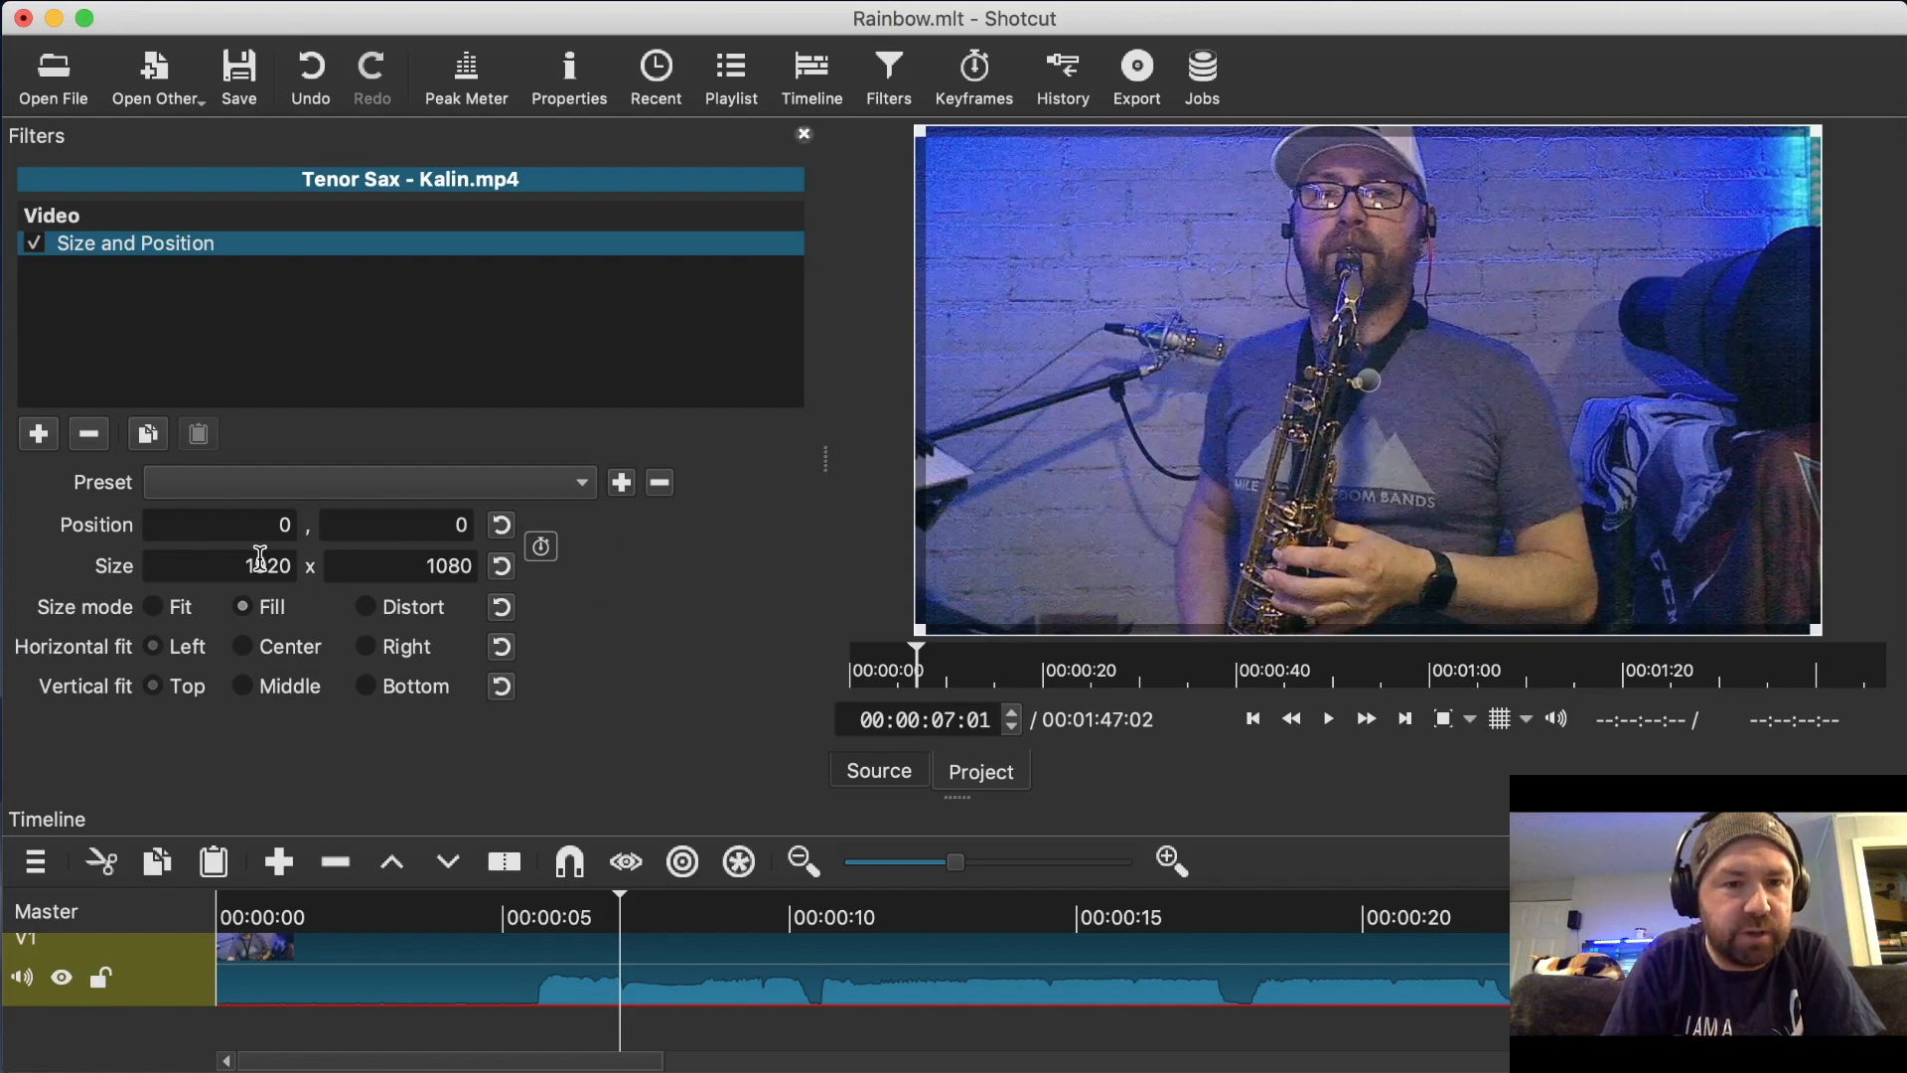
Set the Size and Position filter's size to 480 x 540 and try the Fit and Distort size modes.
drag(242, 560, 374, 579)
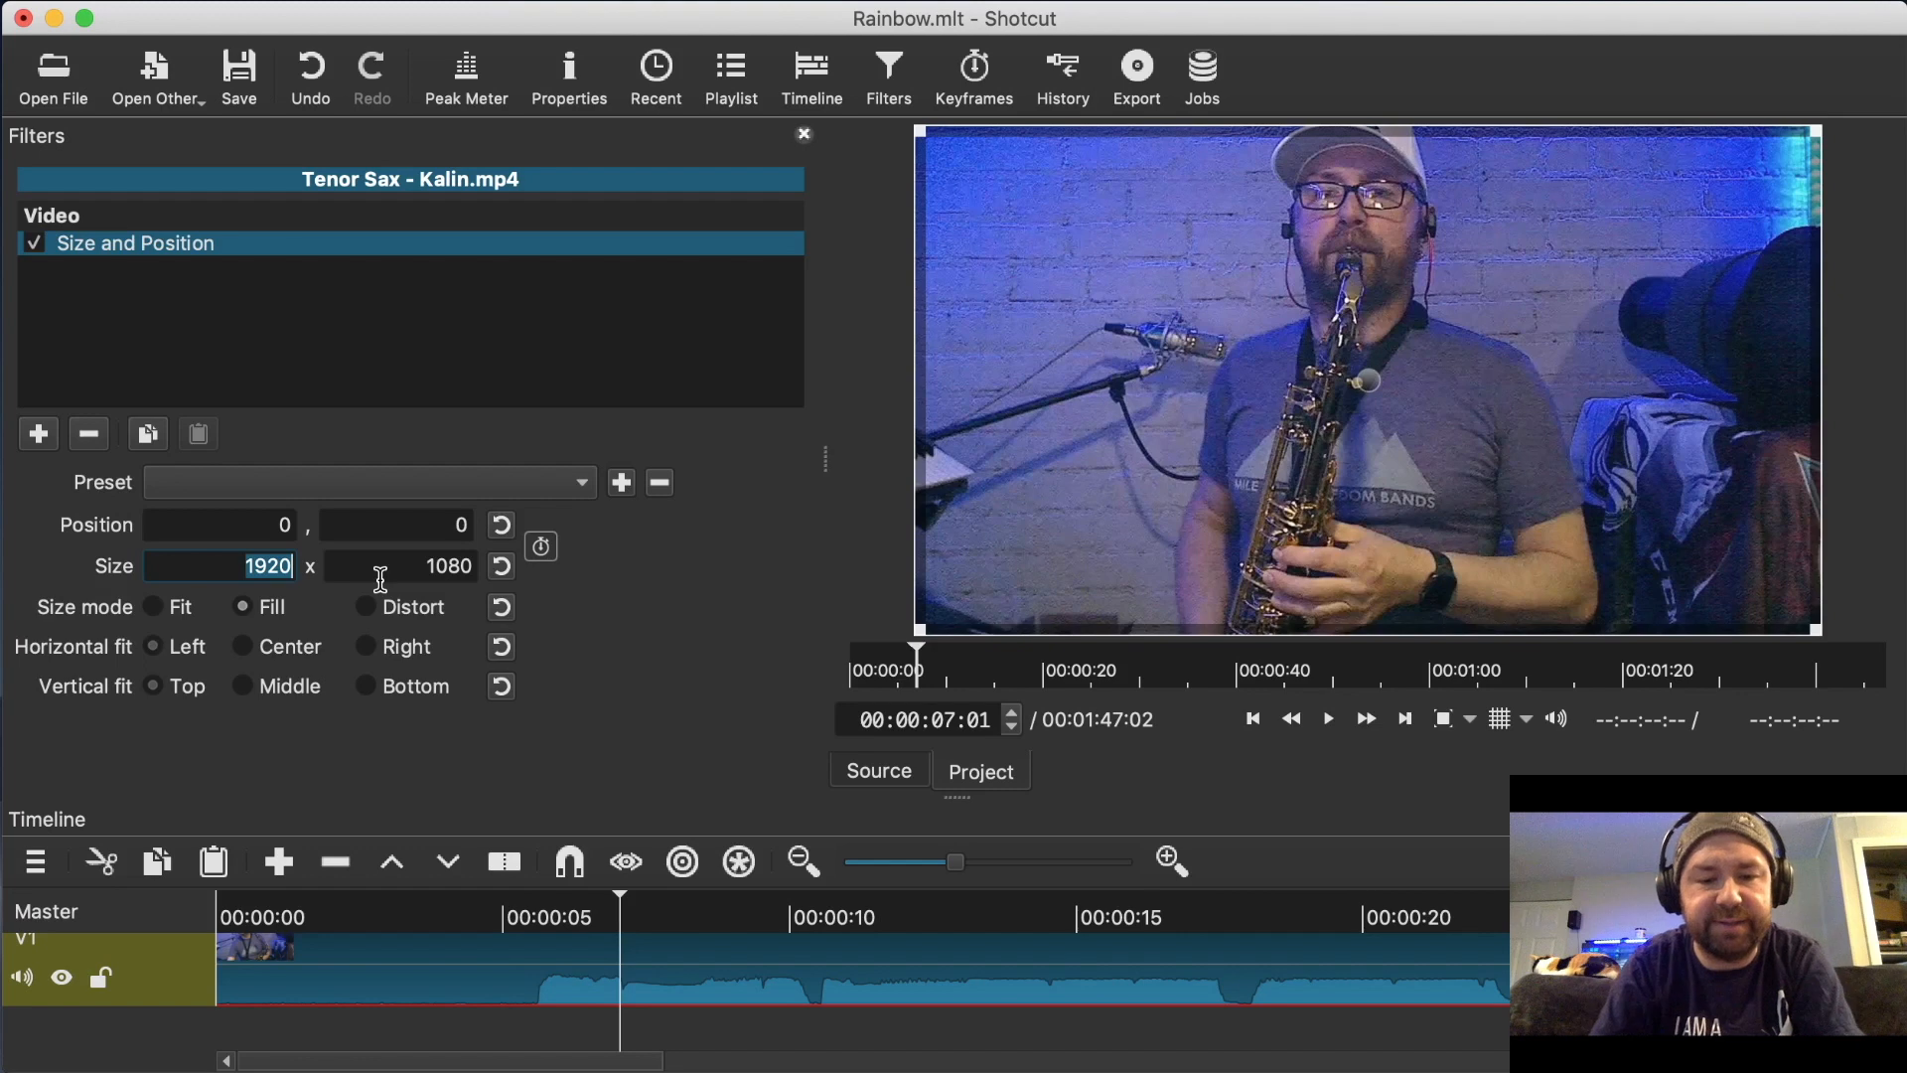
text(480)
drag(384, 571, 474, 578)
text(540)
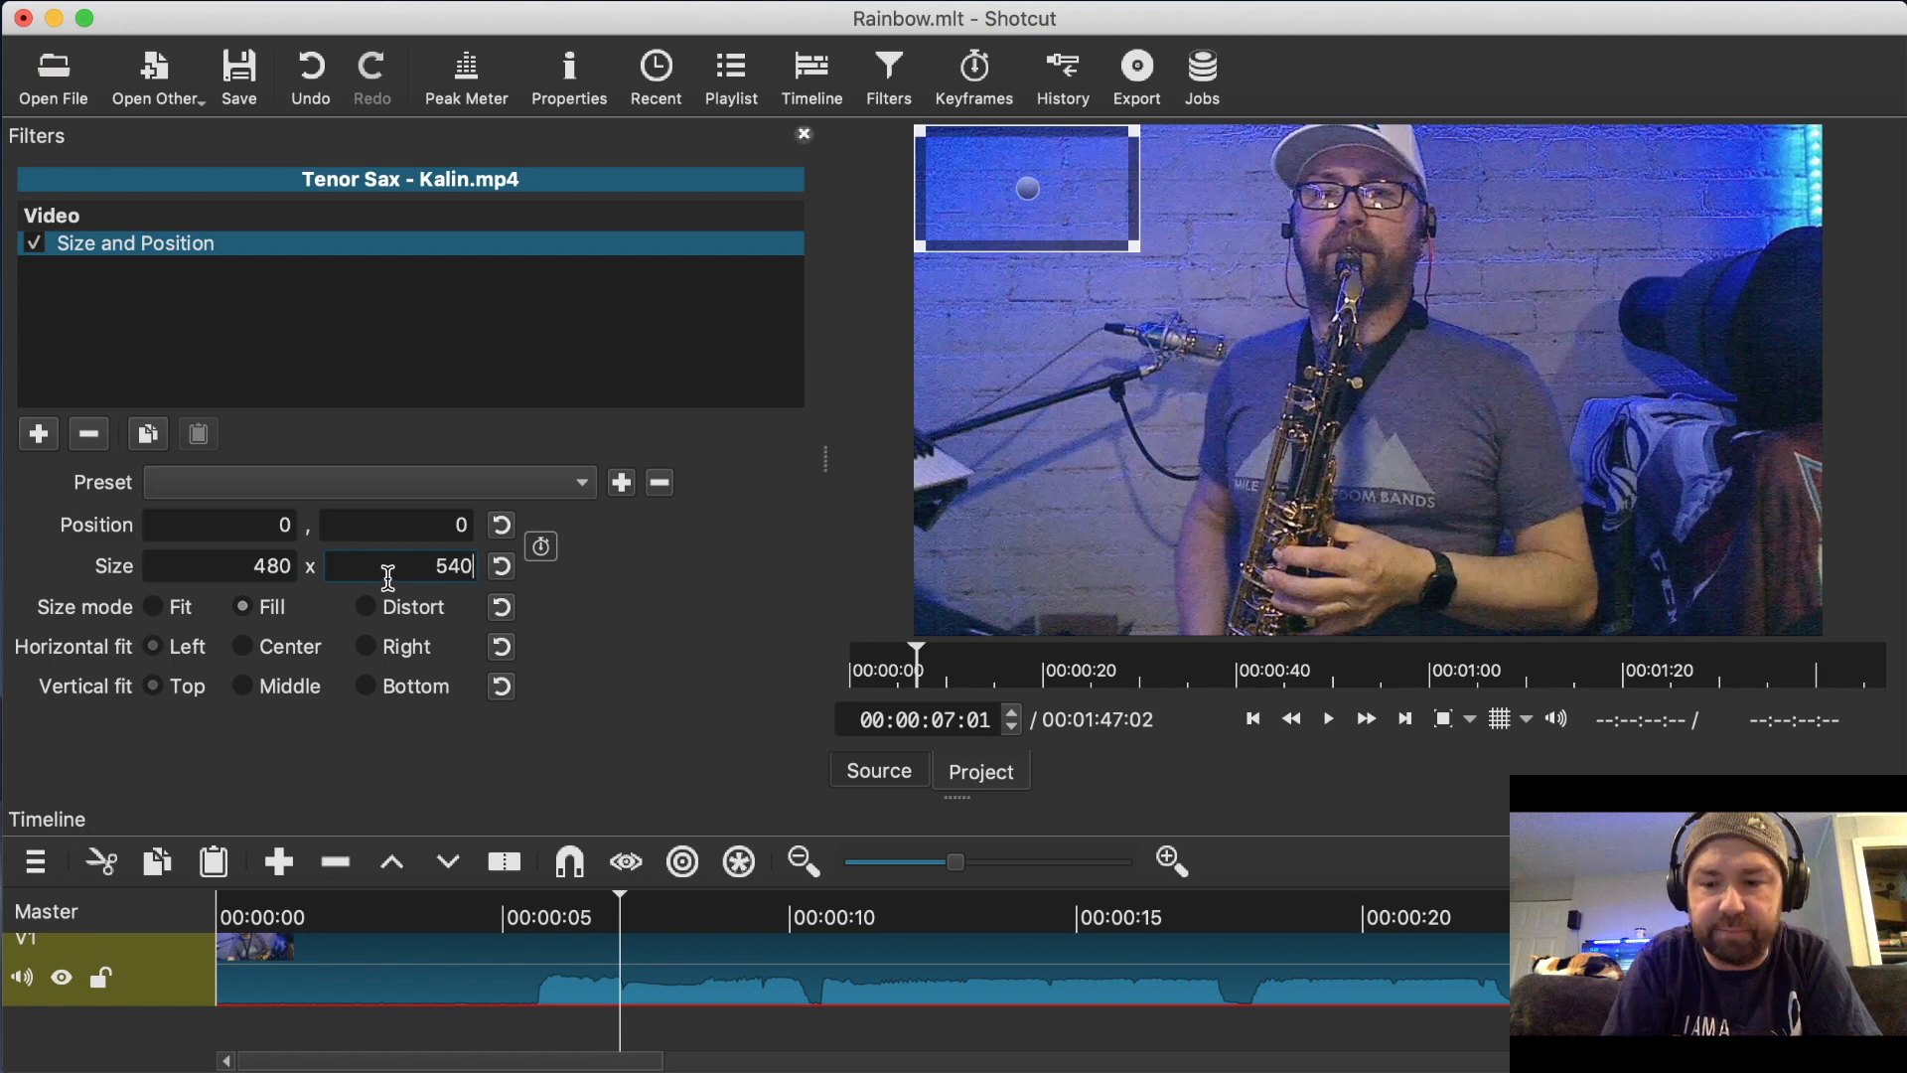
key(Return)
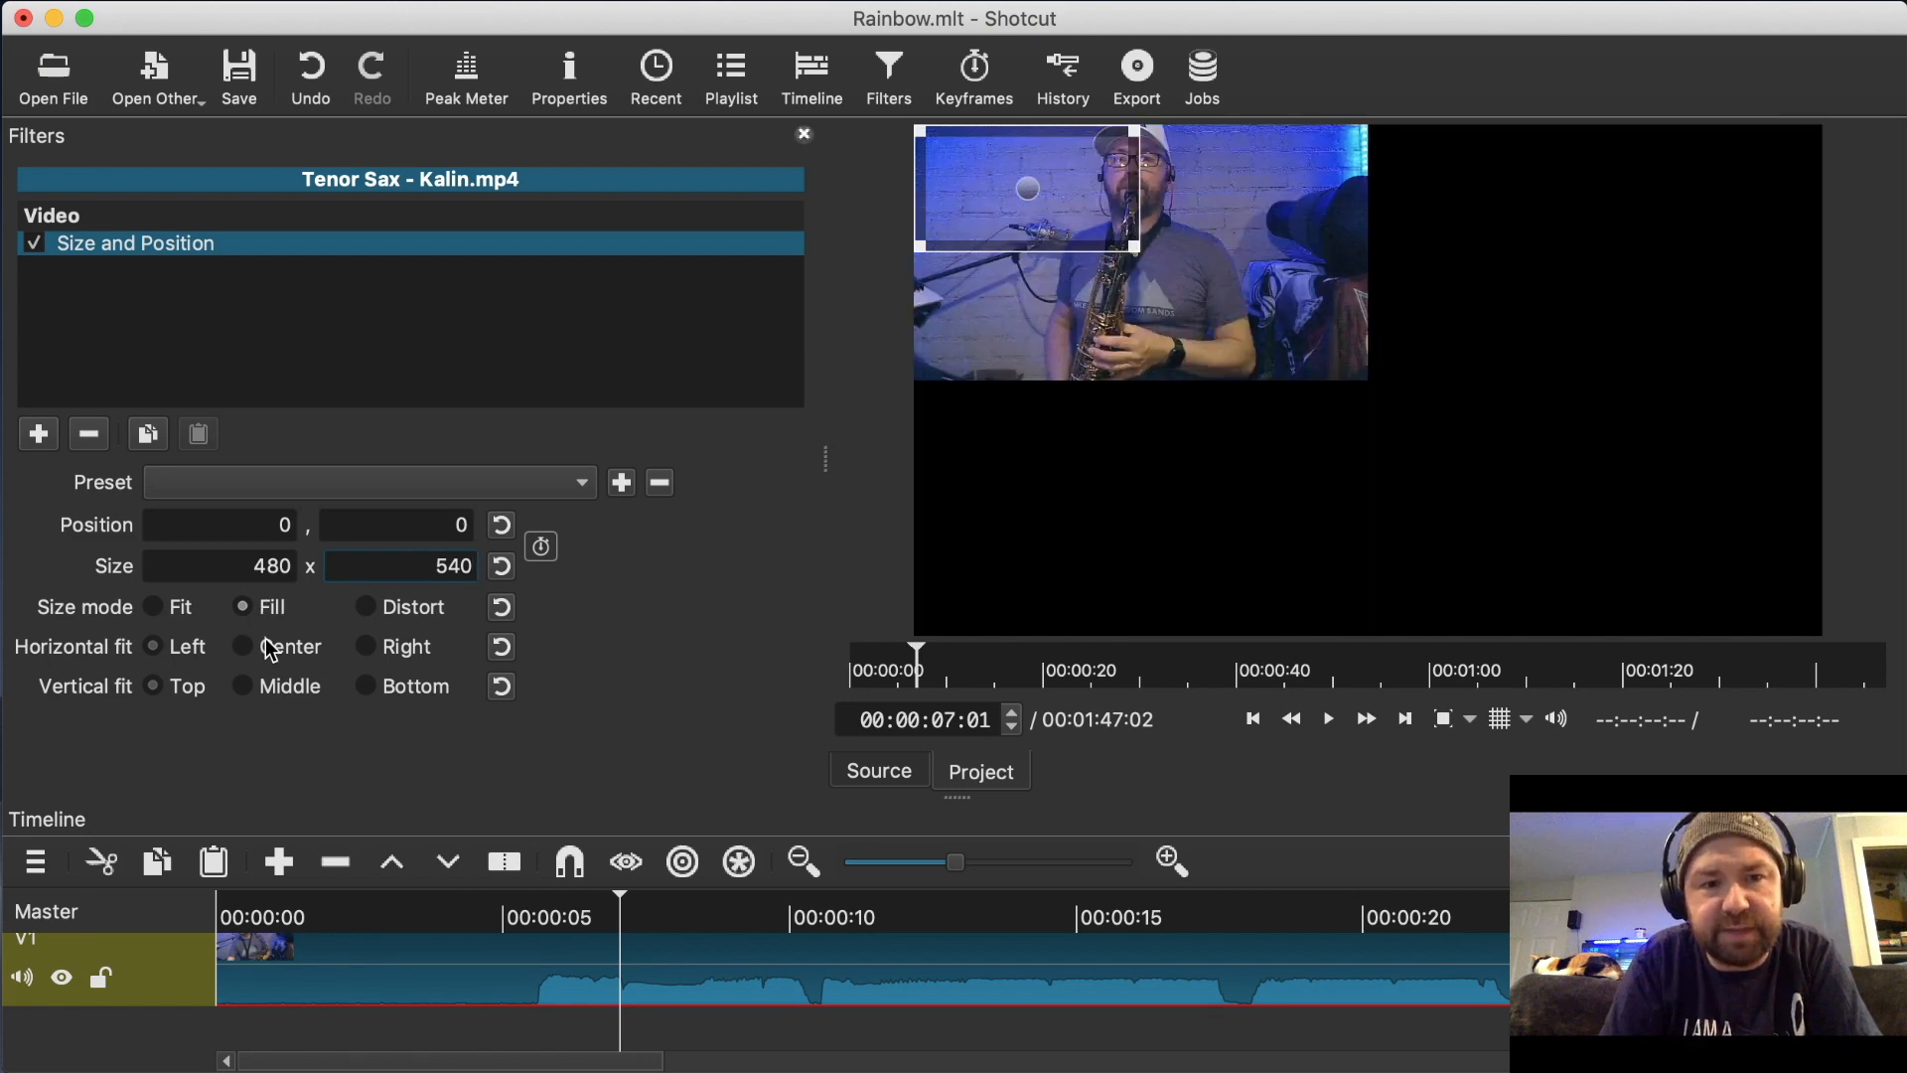
click(151, 616)
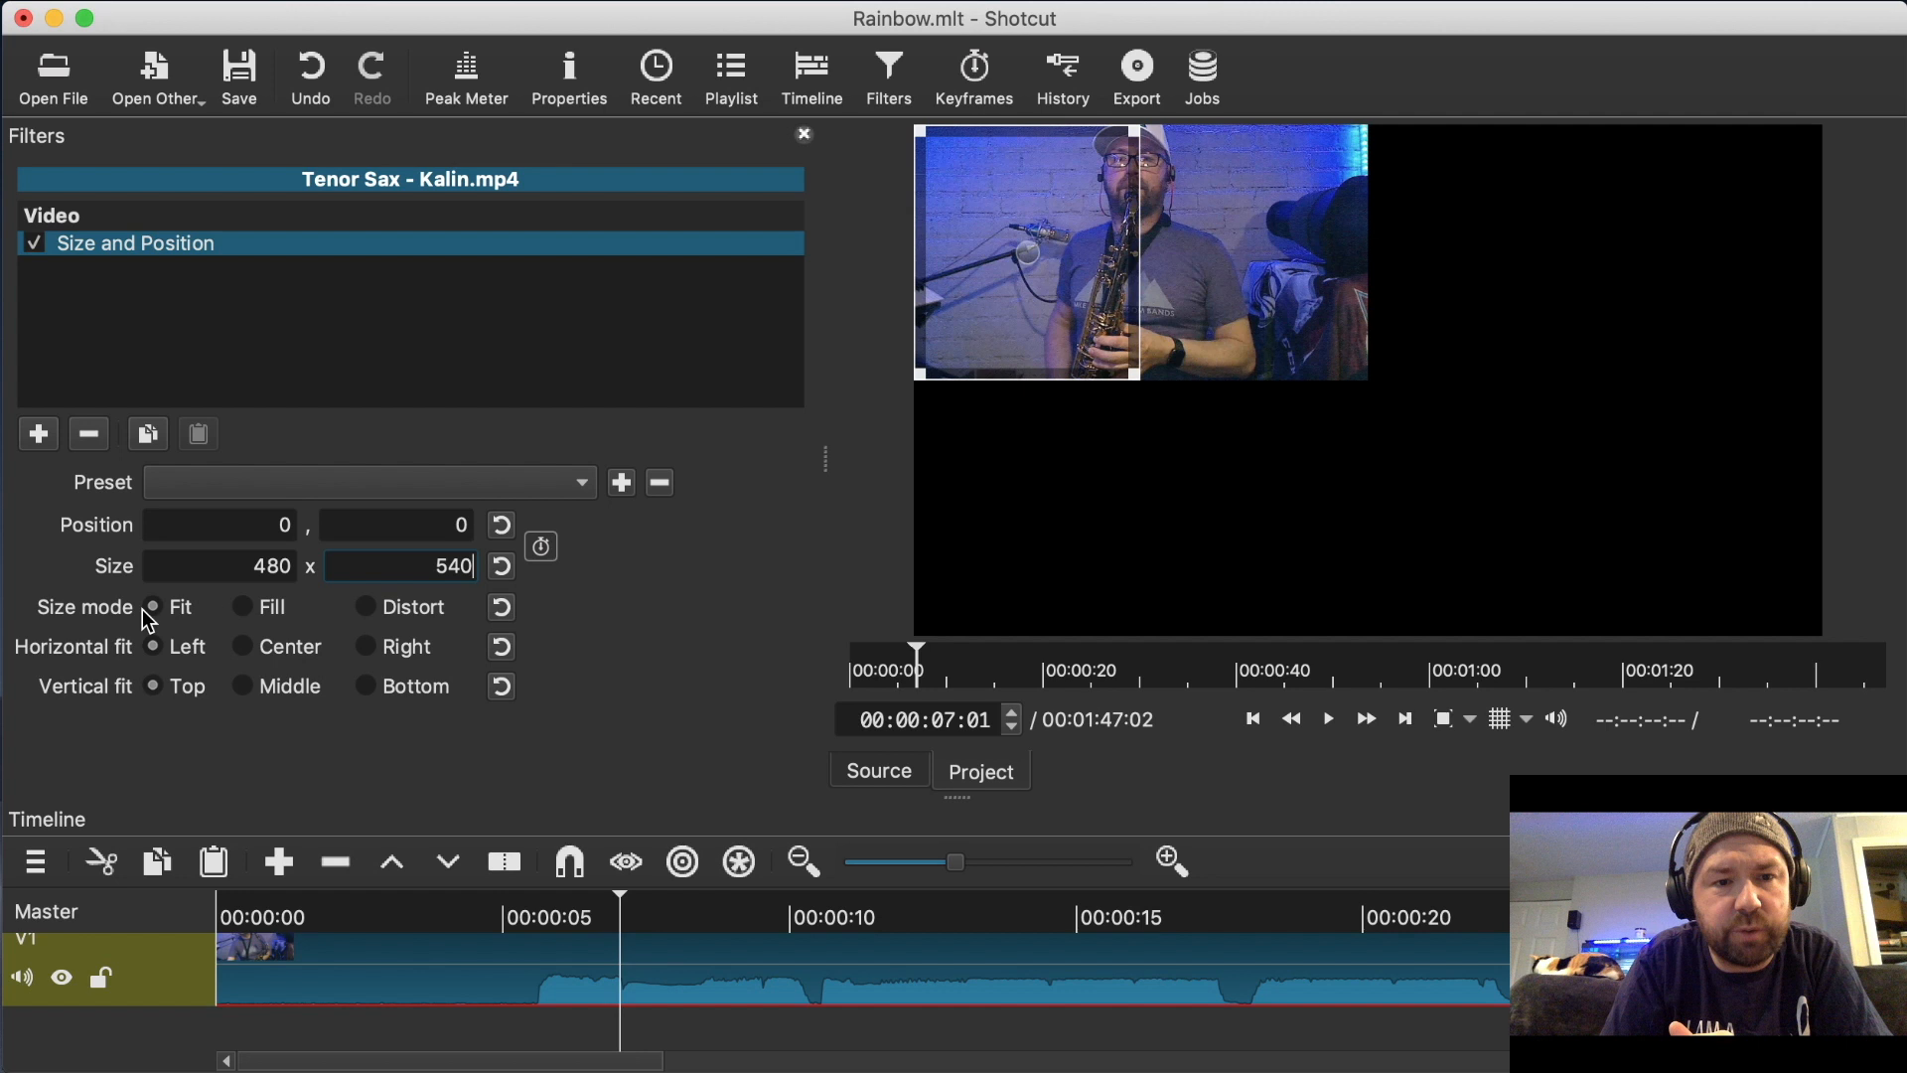
click(383, 611)
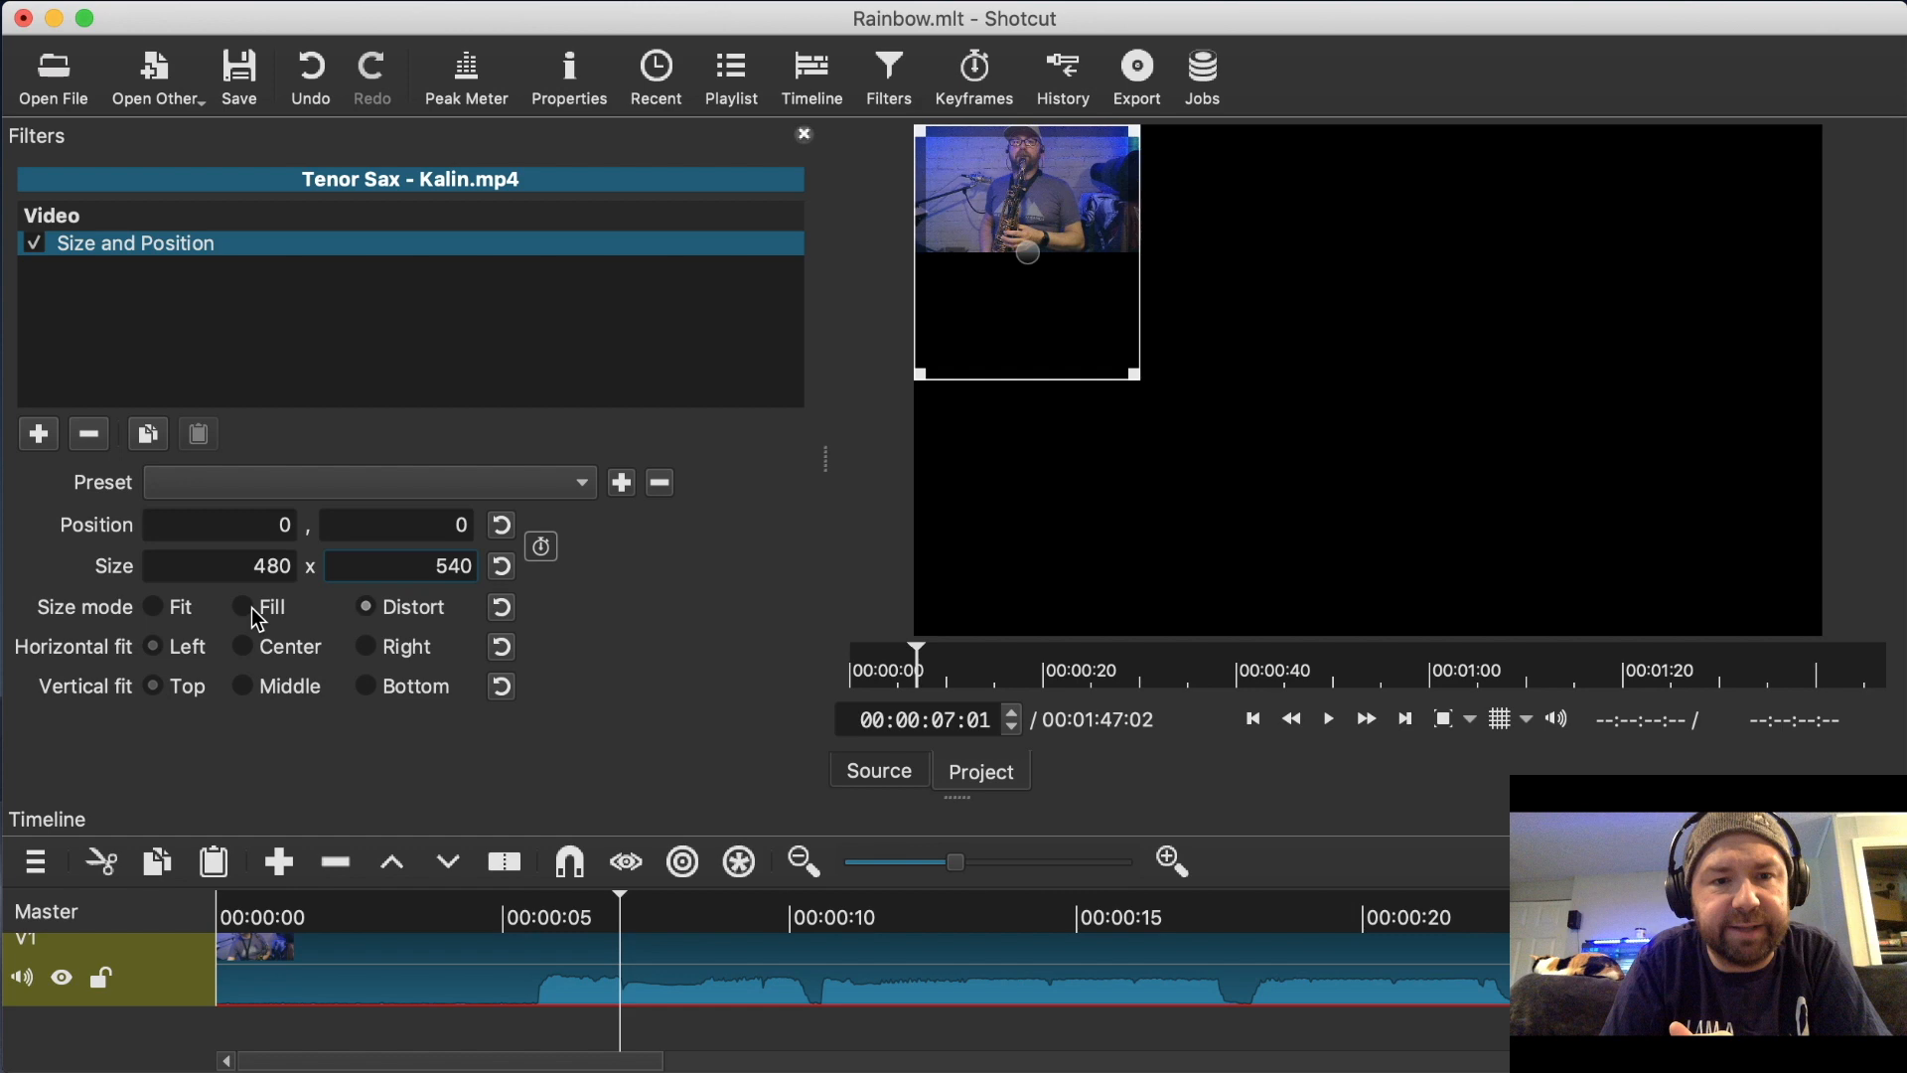
Mark the Crop: Rectangle video filter as a favorite and add it to the tenor sax clip.
click(38, 434)
click(222, 255)
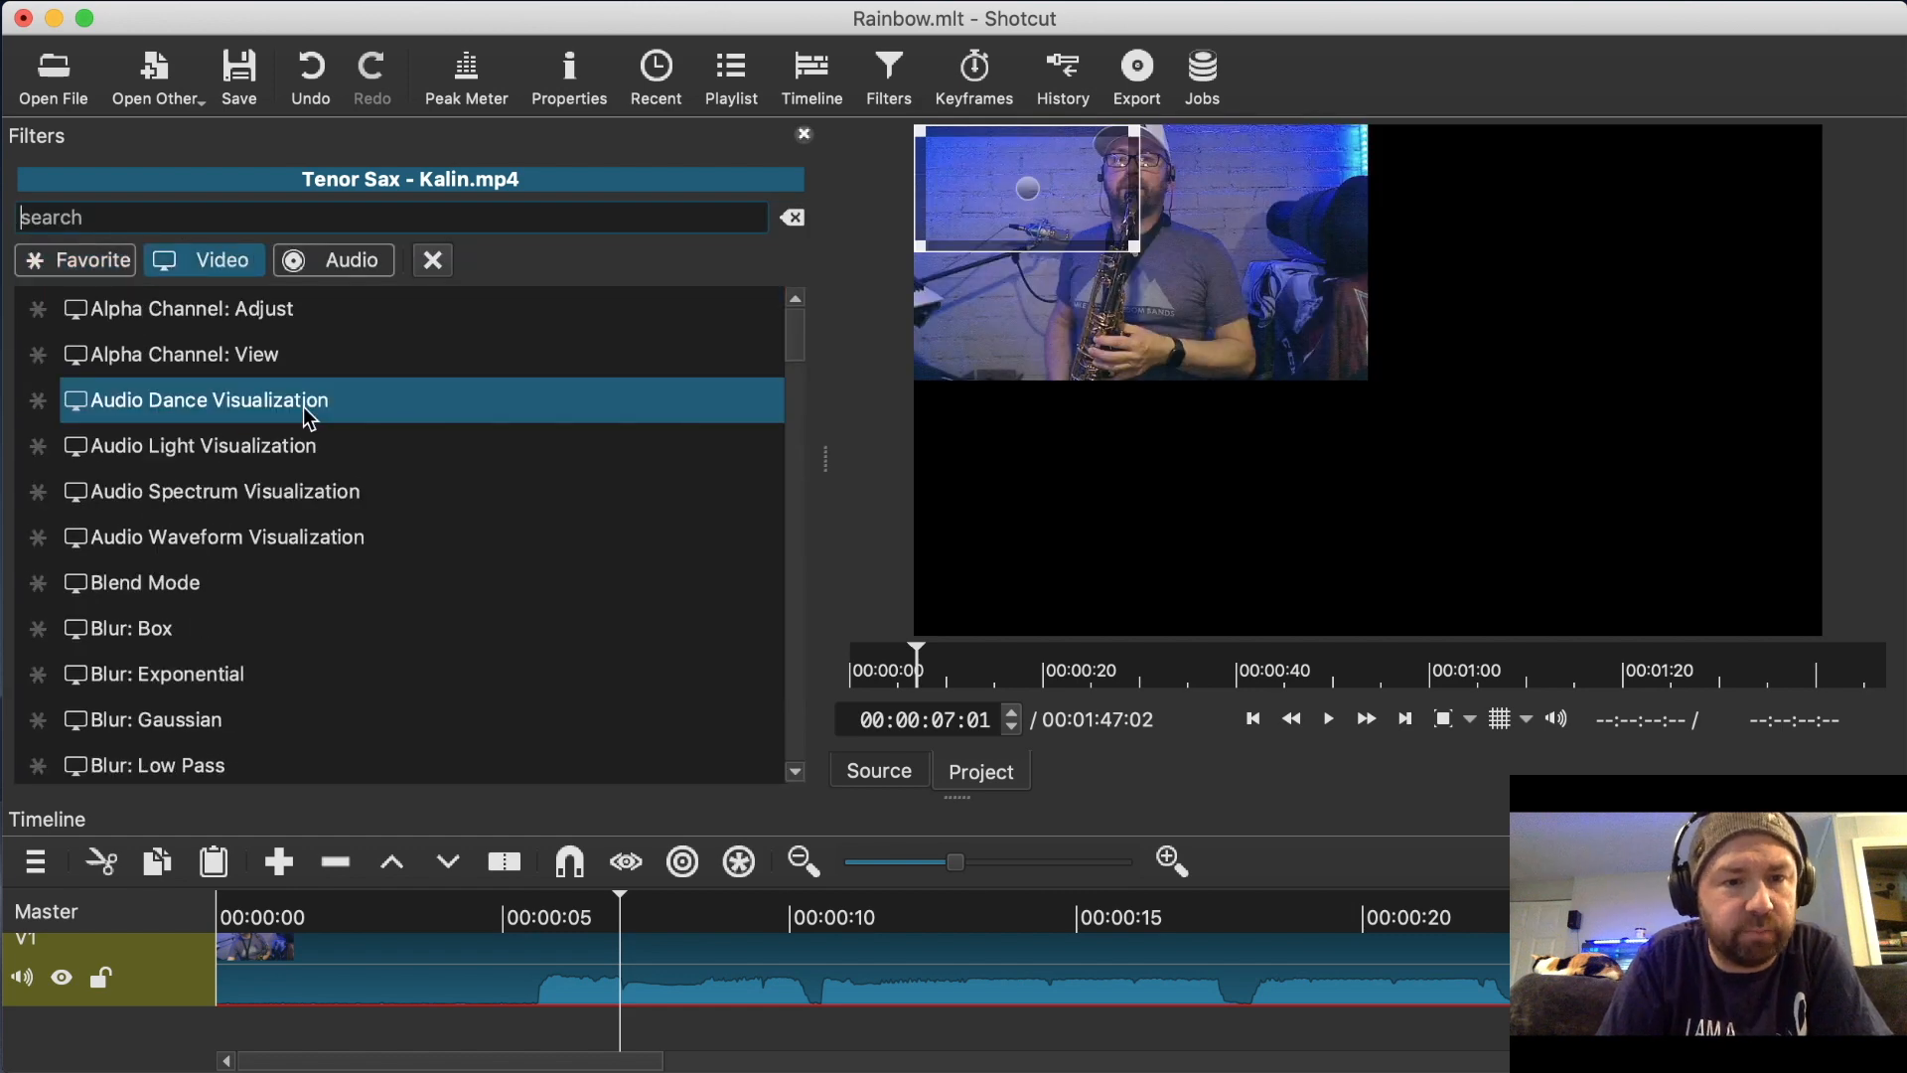
scroll(304, 410, down, 5)
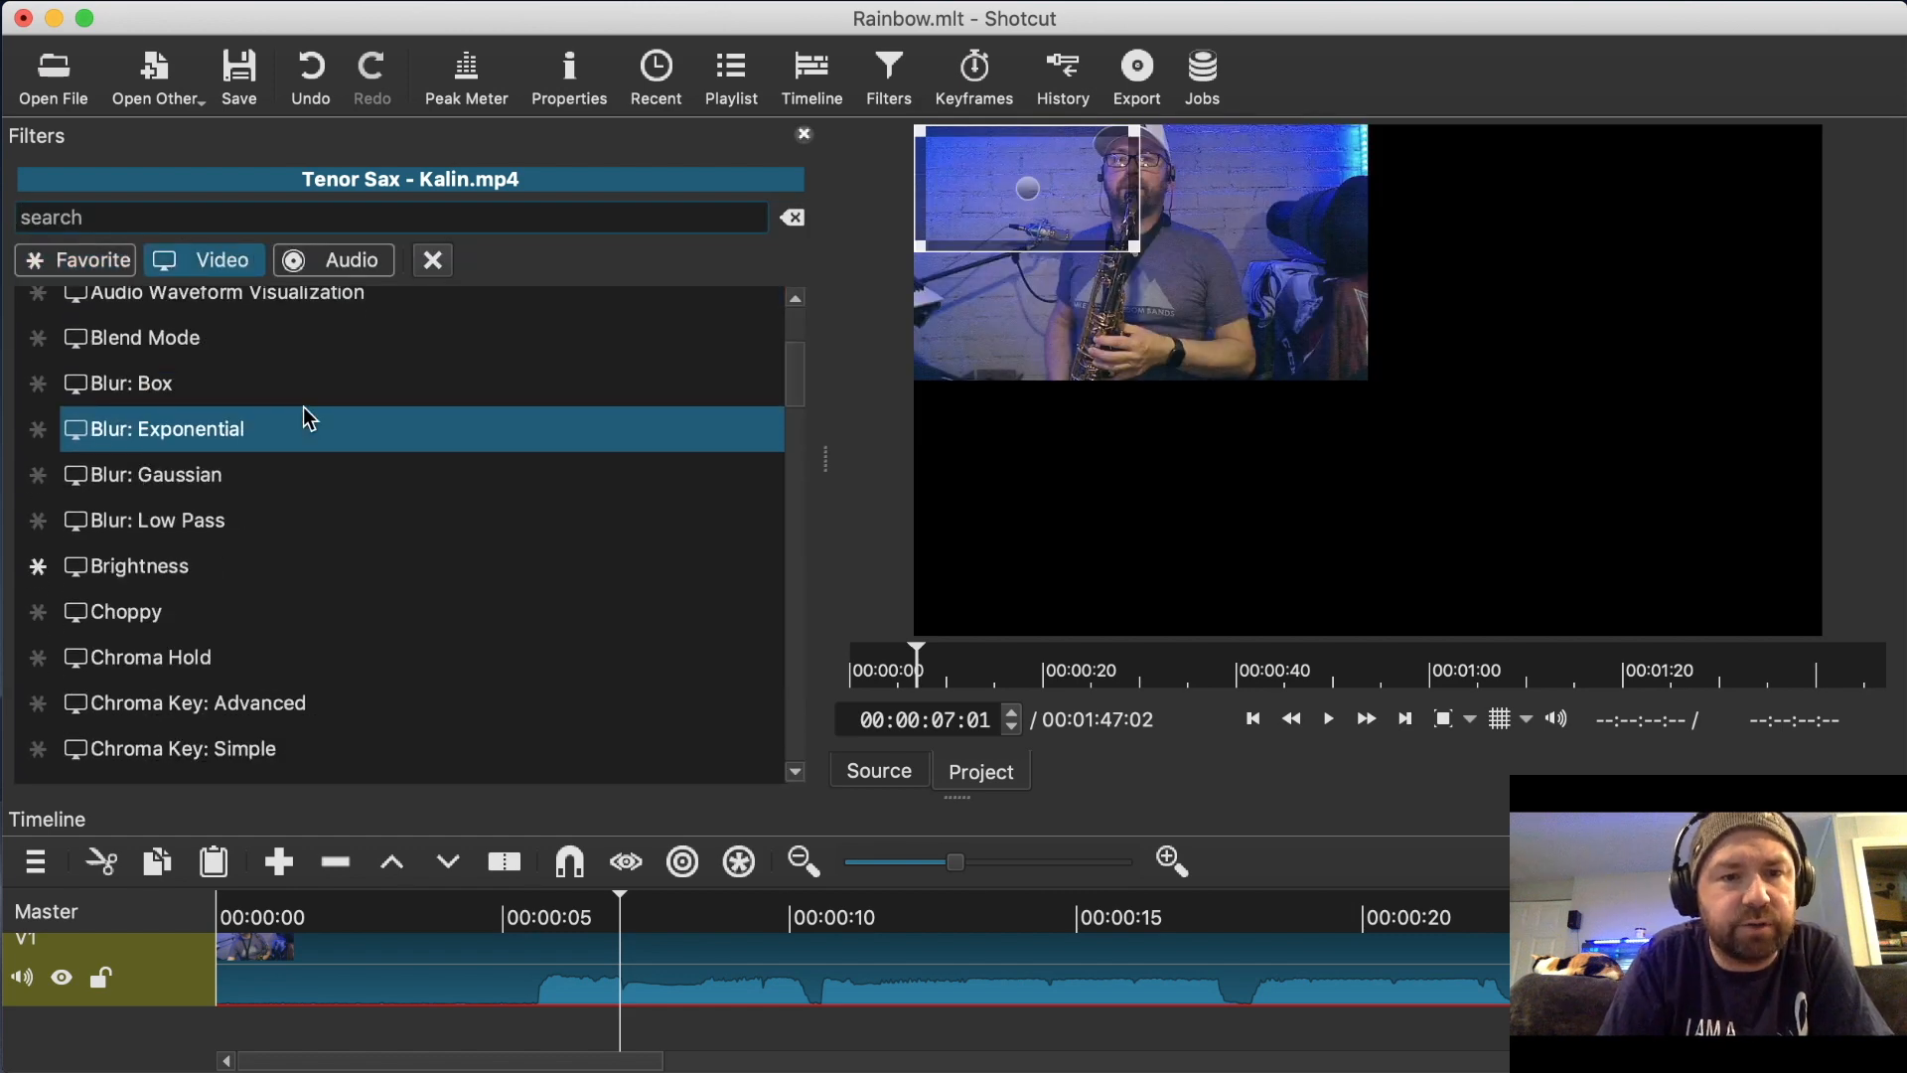
scroll(305, 418, down, 7)
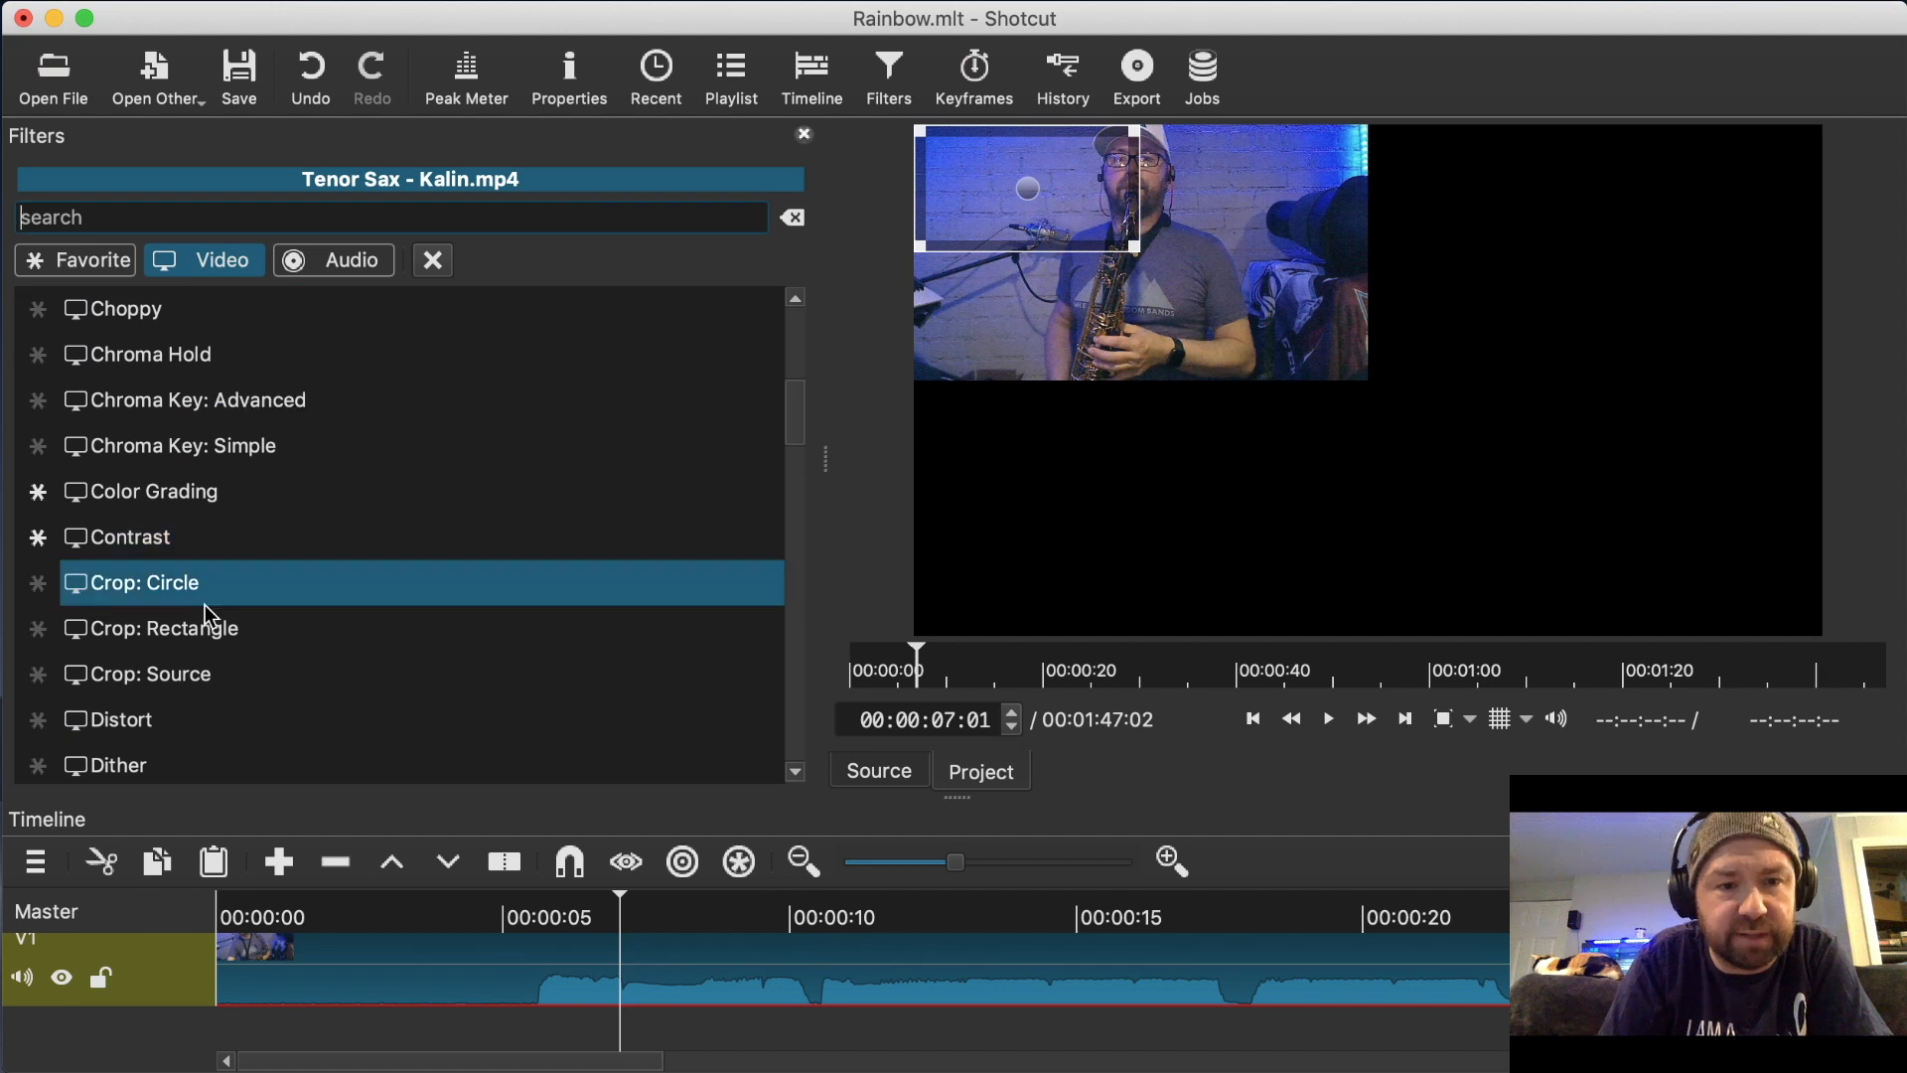
click(38, 629)
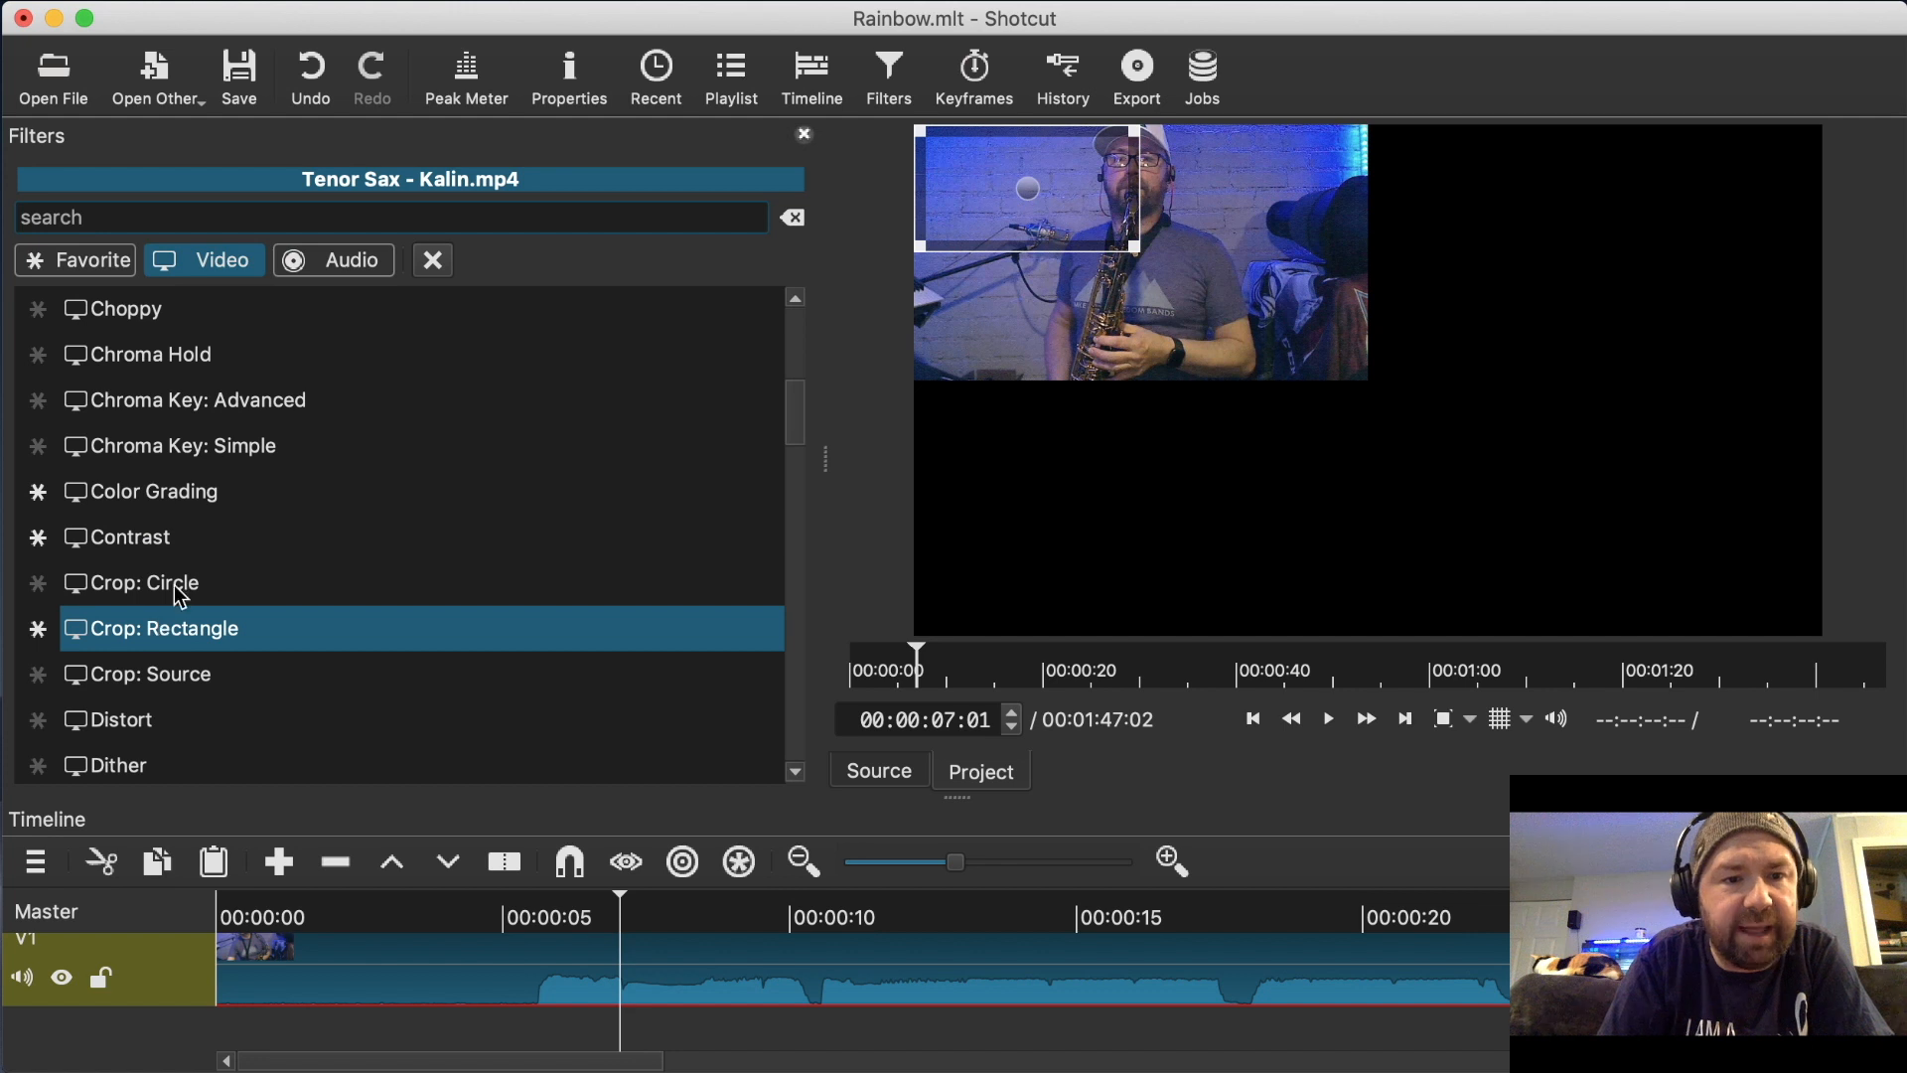
click(211, 629)
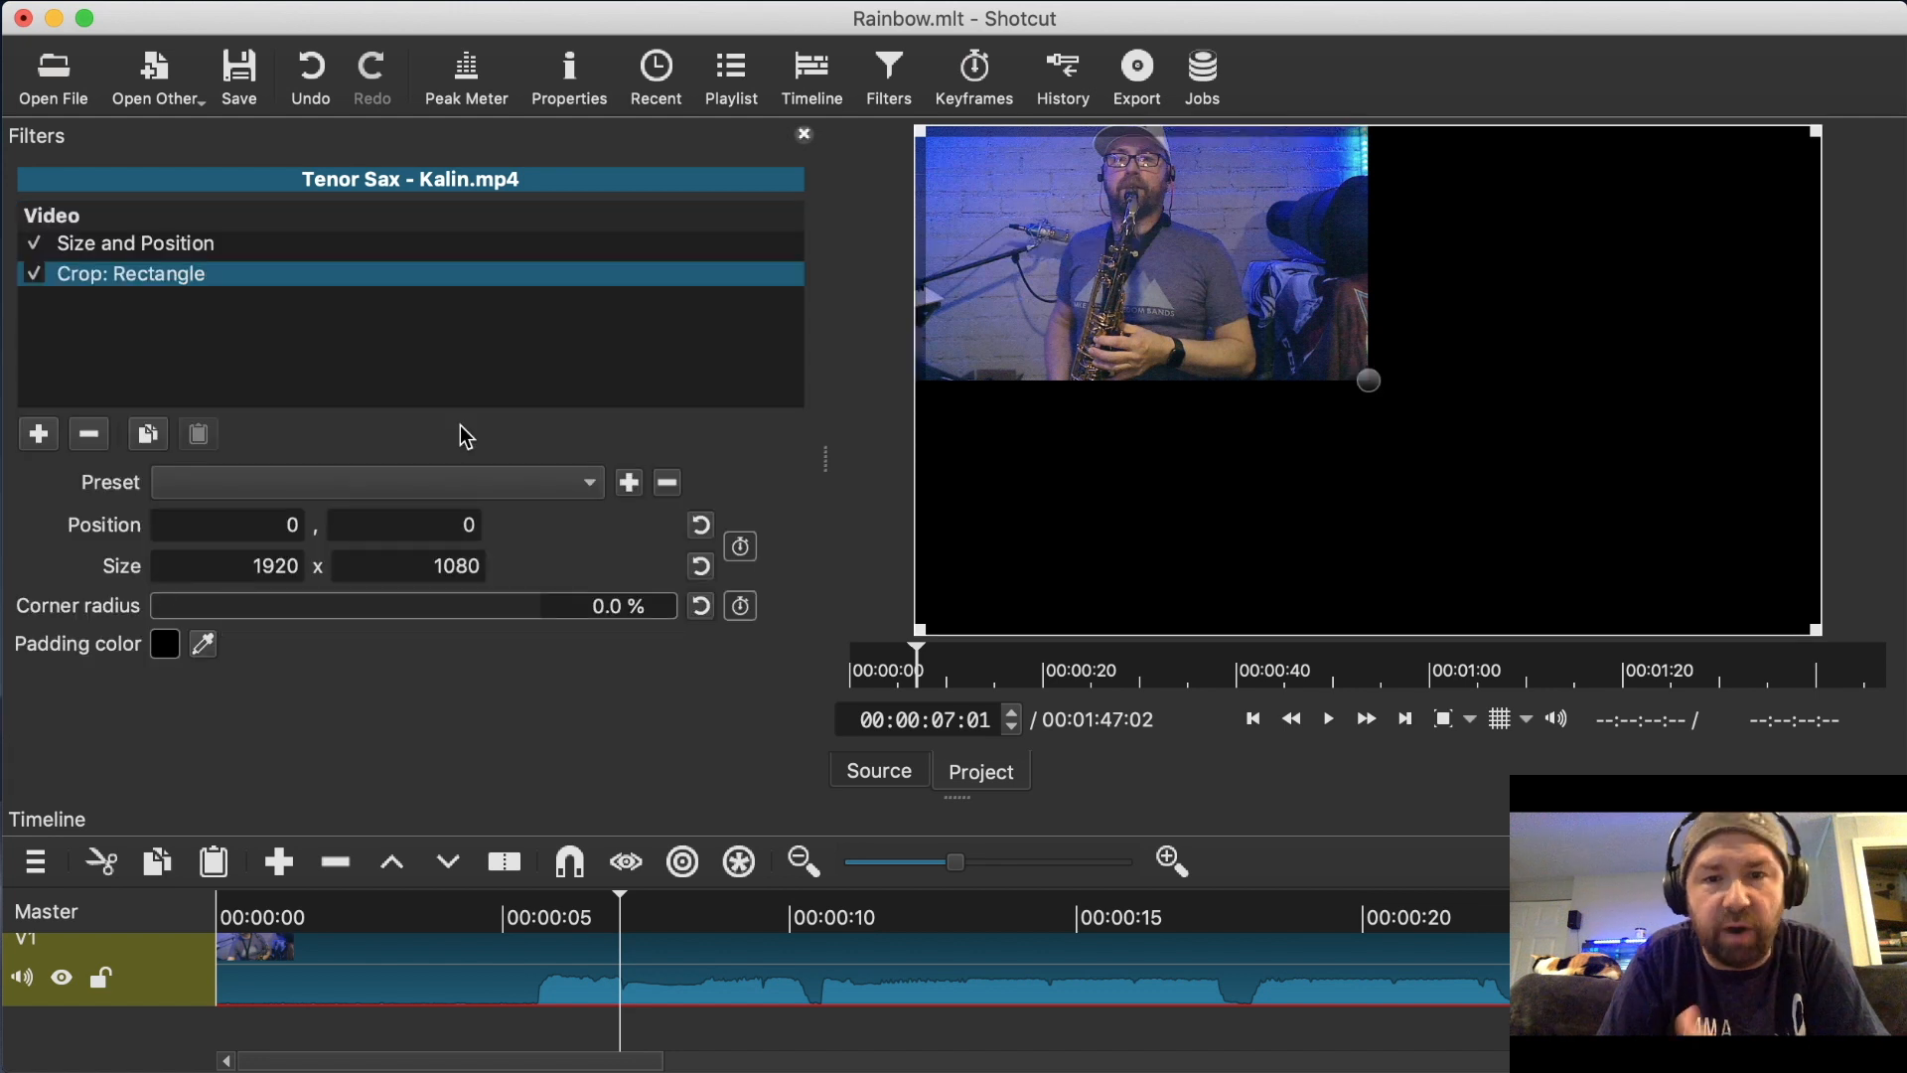
Make the Crop: Rectangle filter's padding color transparent and set its size to 480 x 540.
click(176, 647)
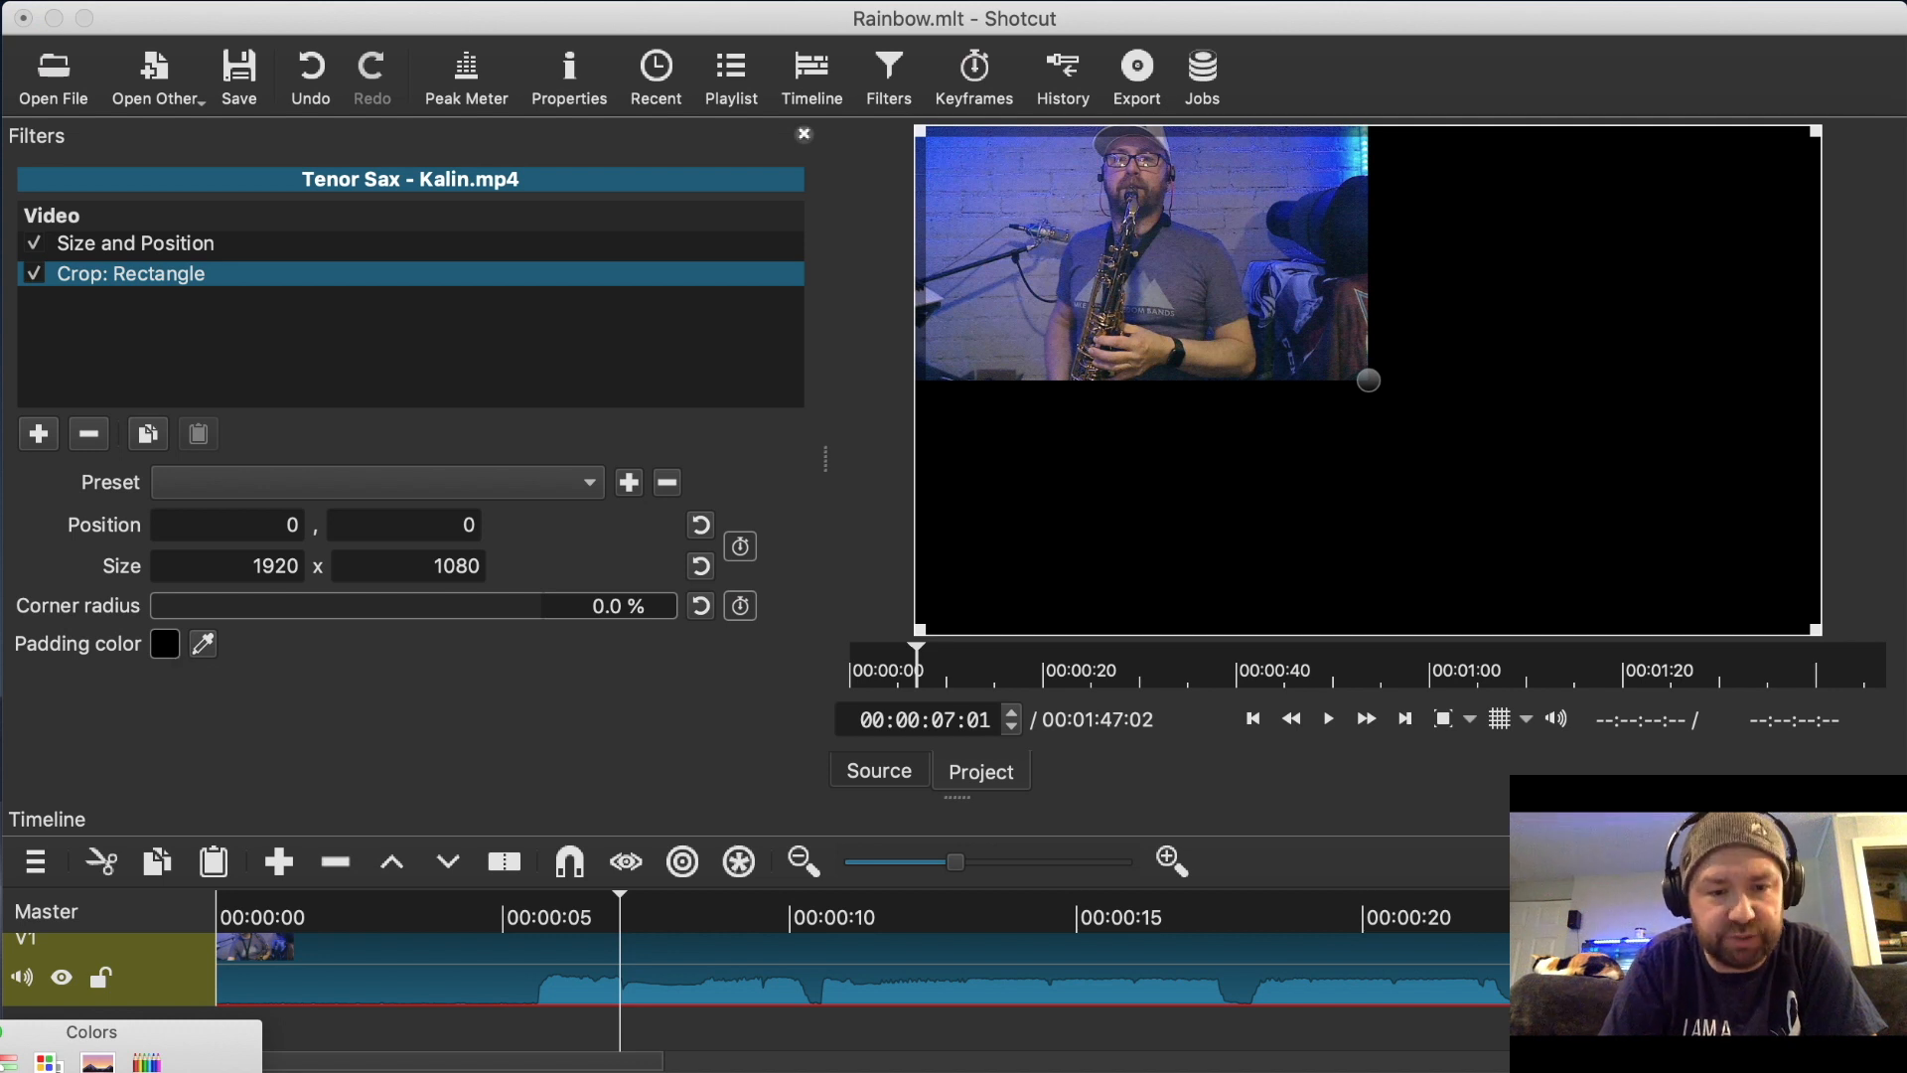
key(Return)
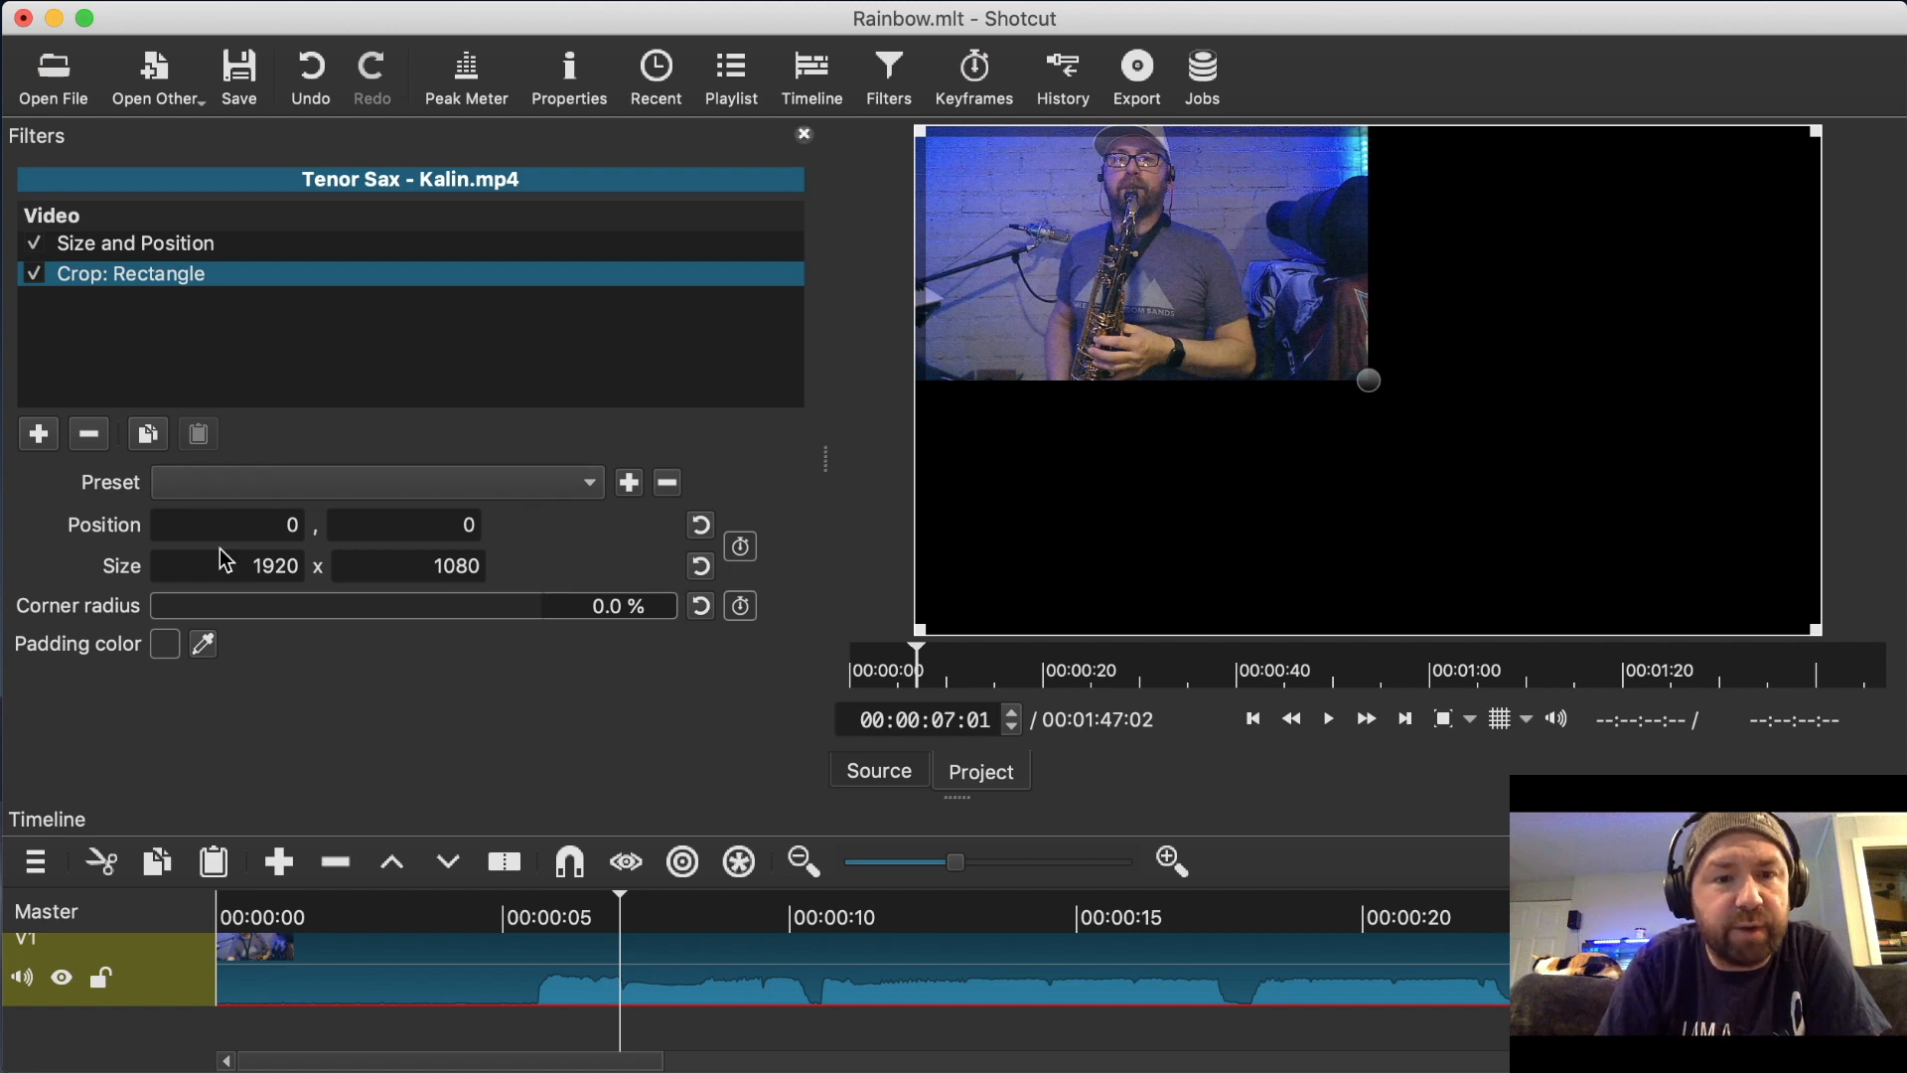
drag(228, 572, 389, 573)
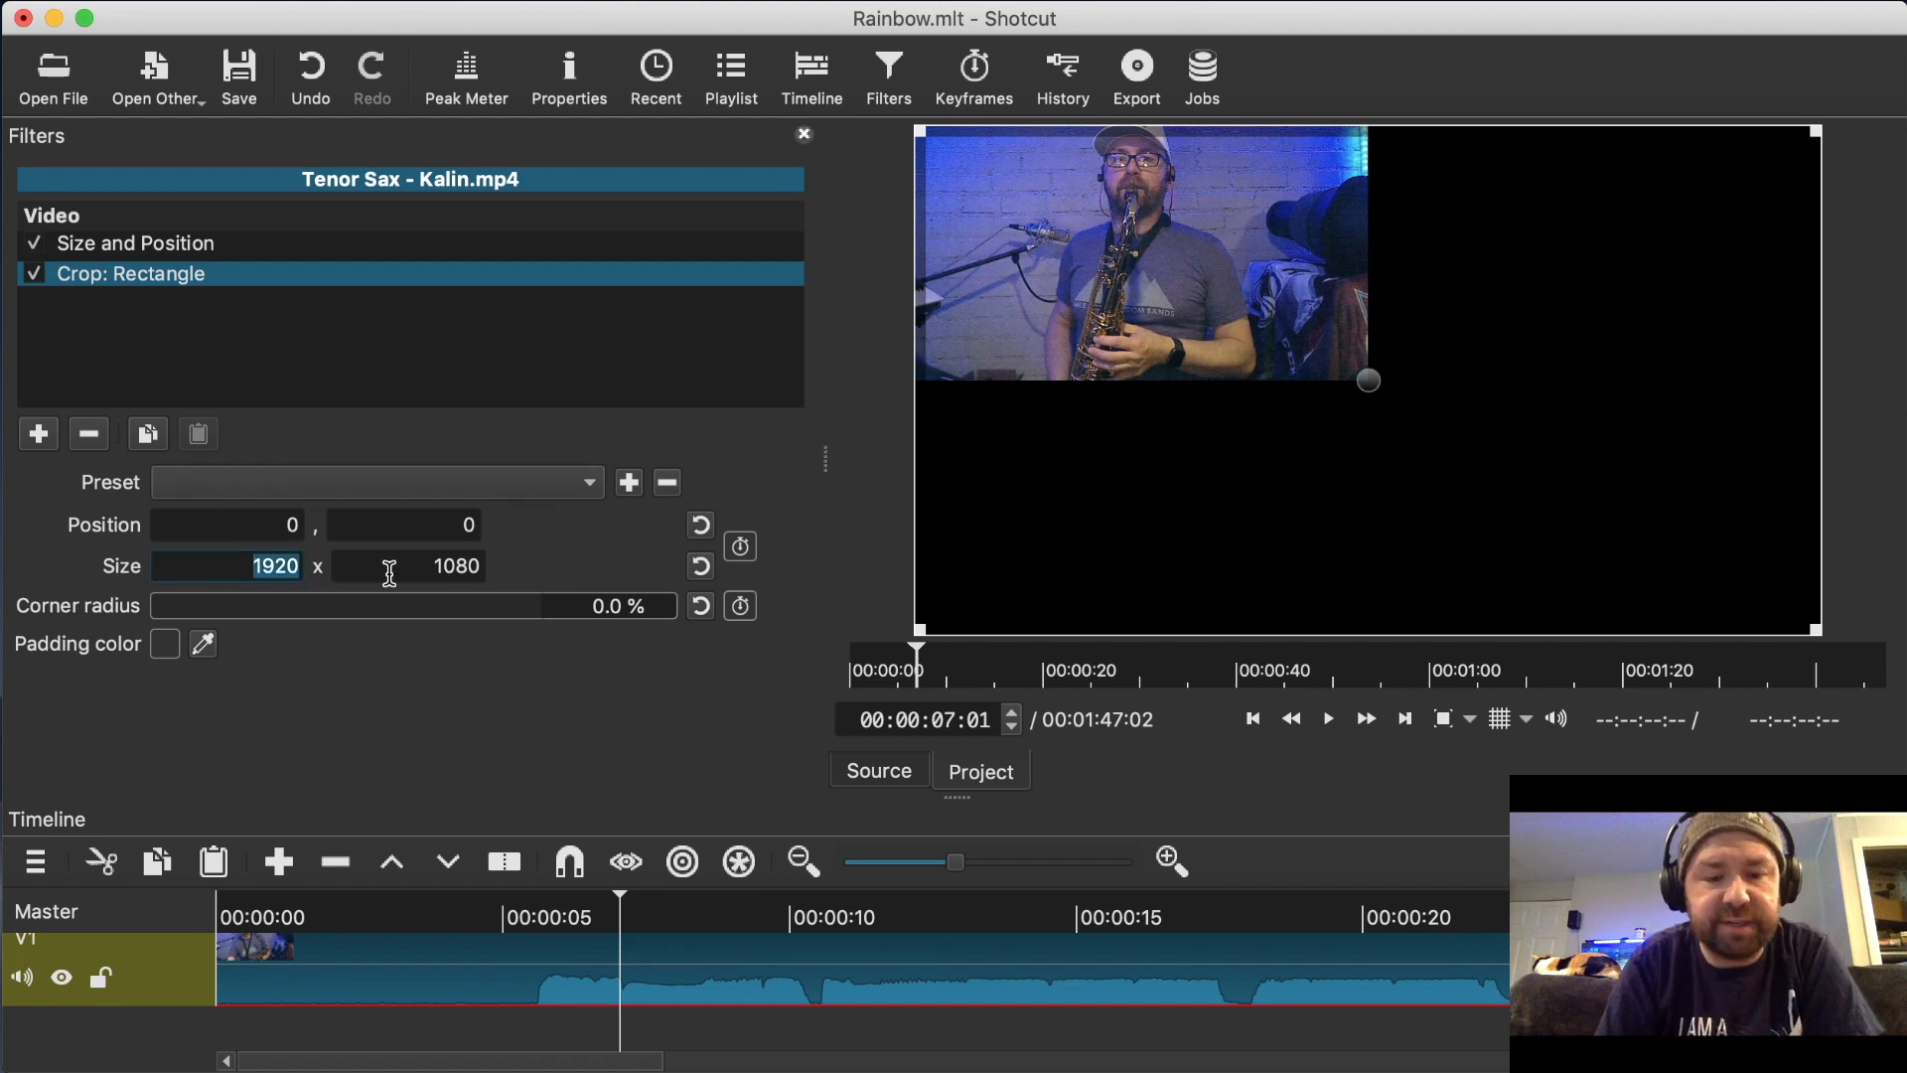
text(480)
key(Tab)
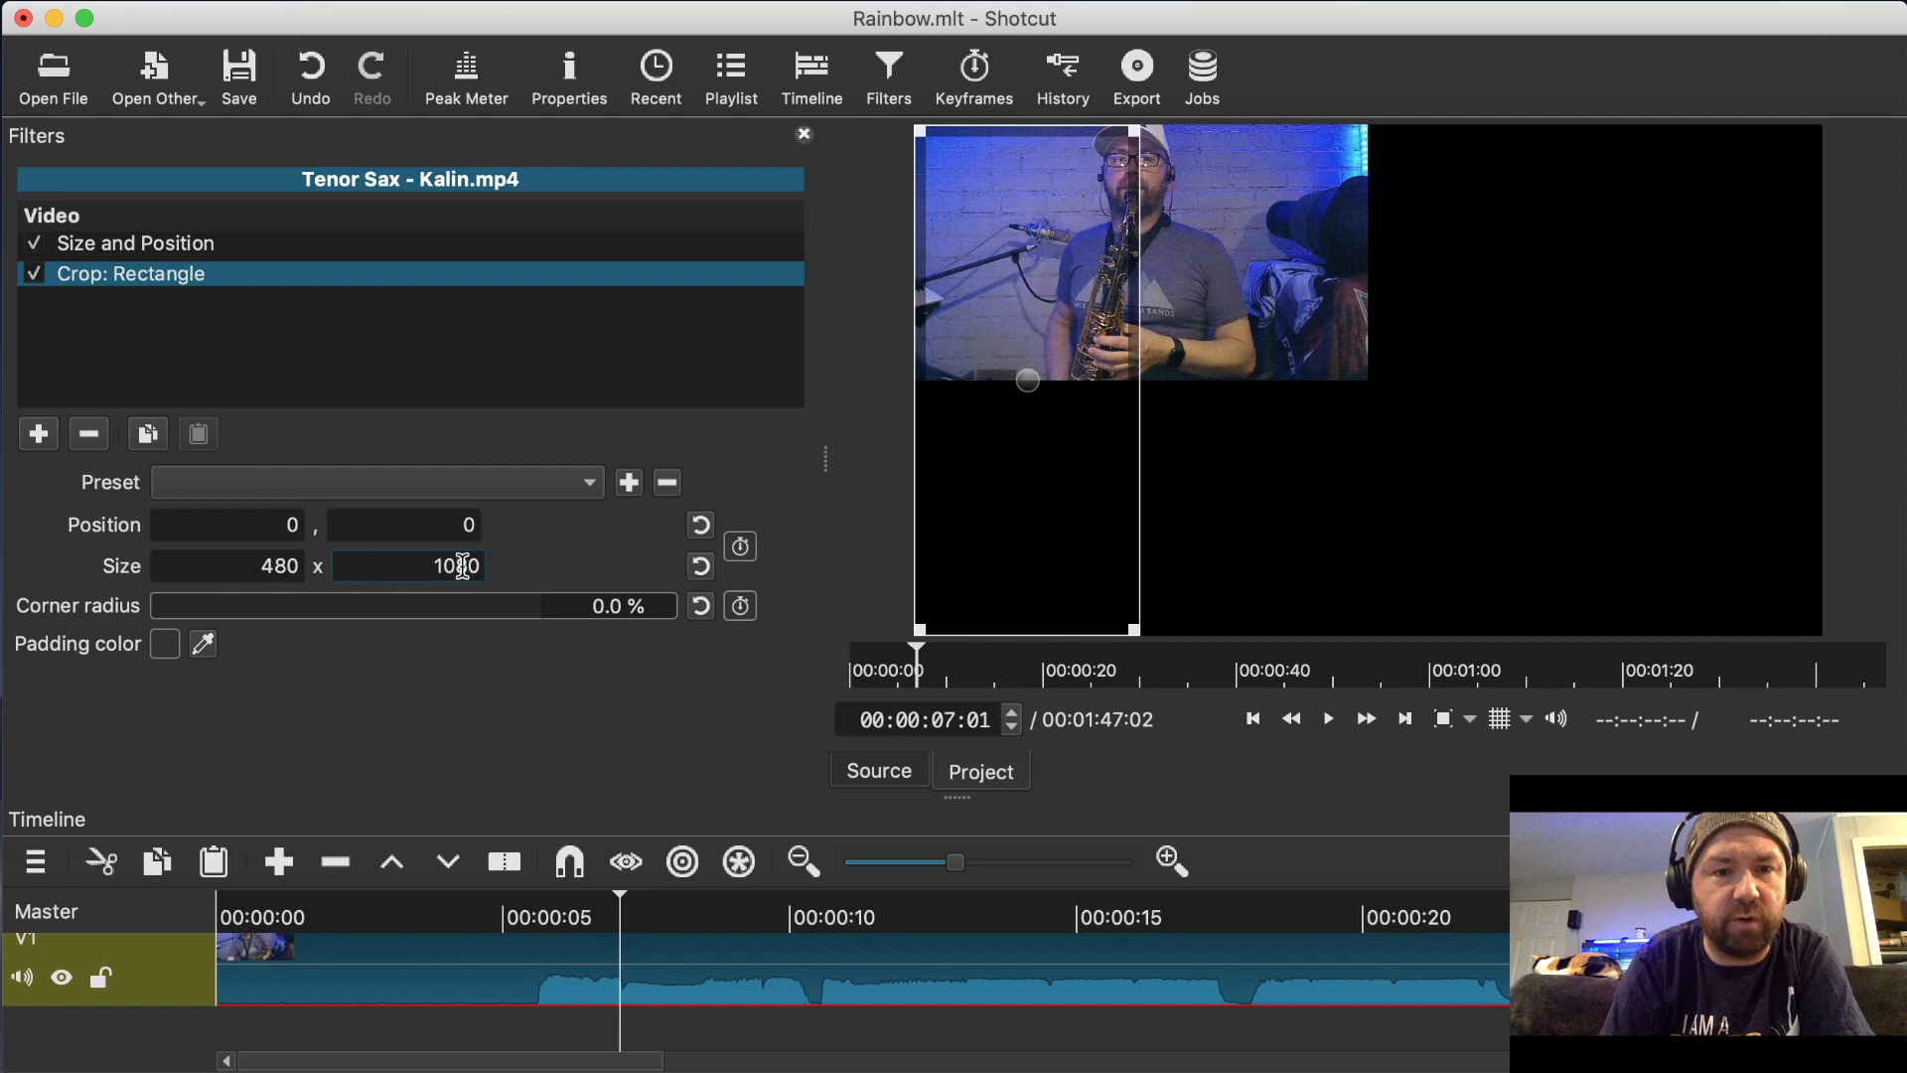
click(418, 562)
drag(418, 562, 566, 571)
text(540)
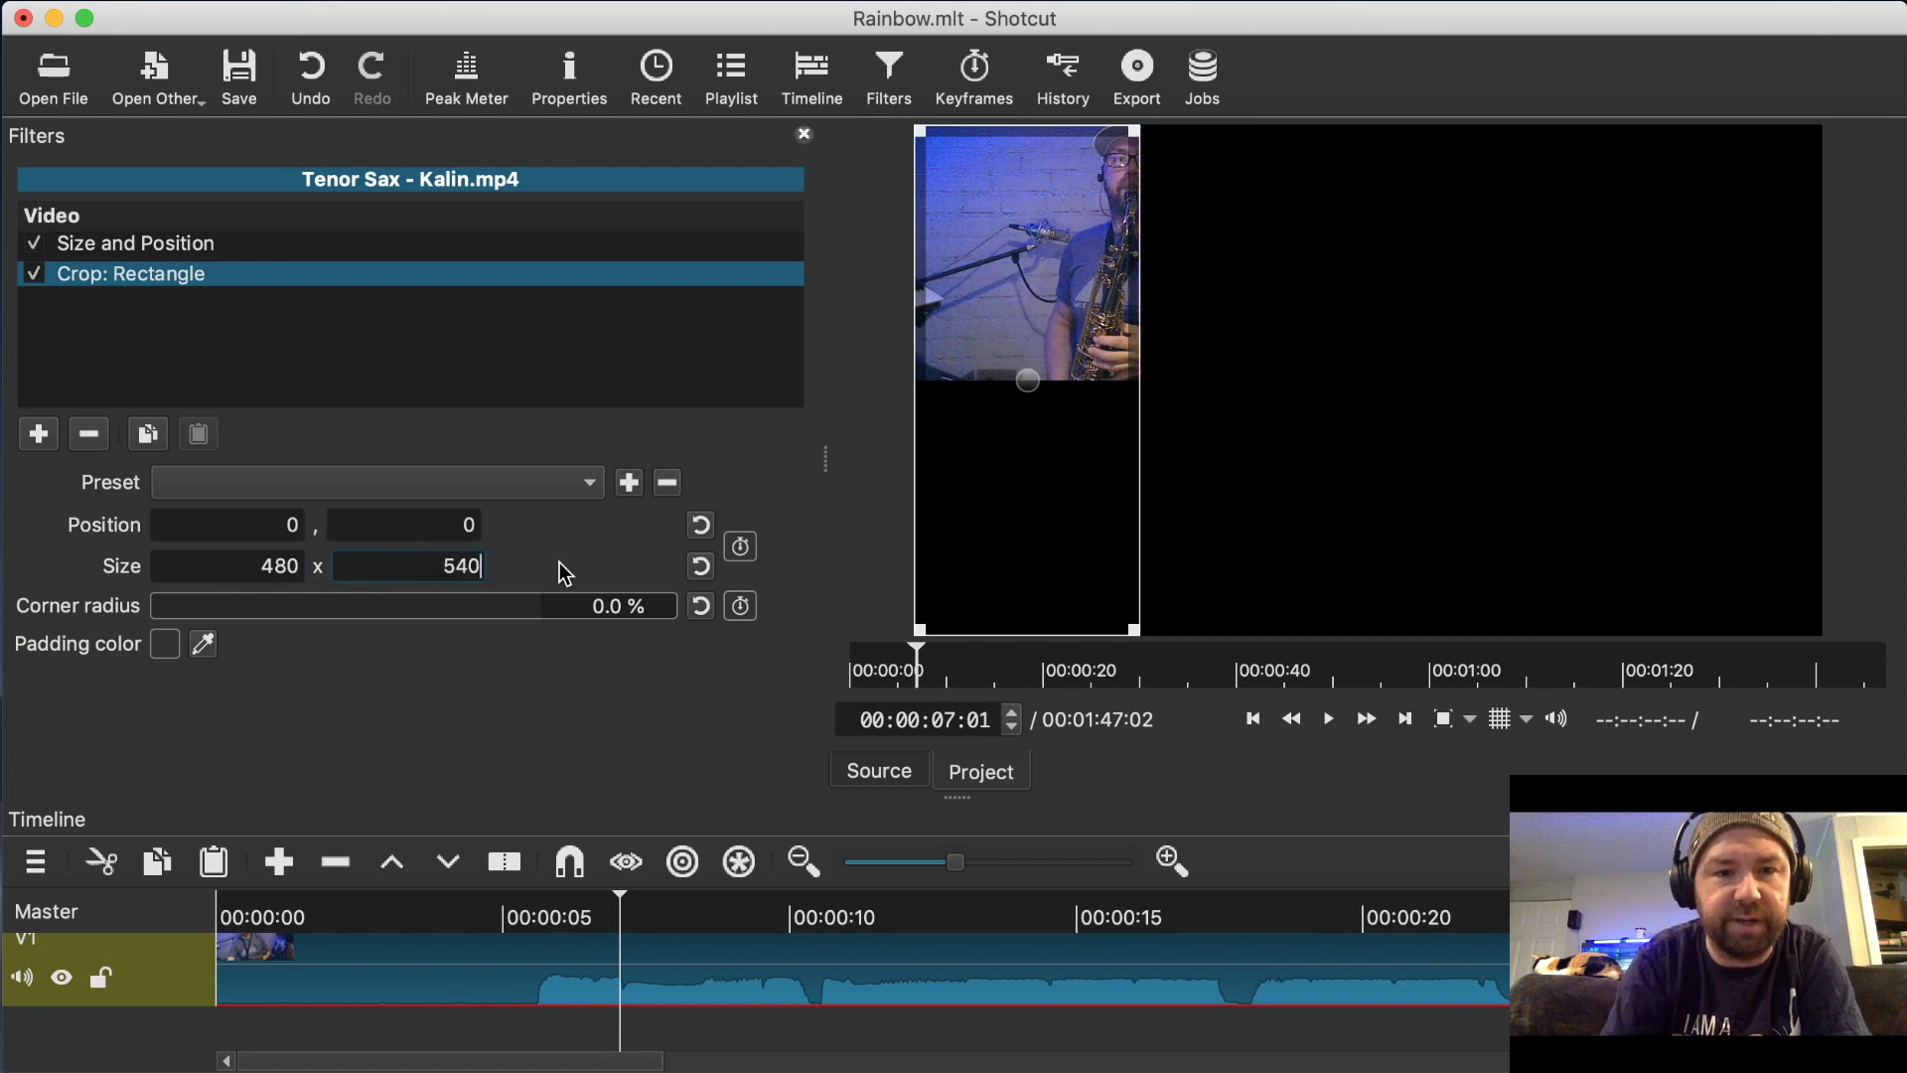
key(Return)
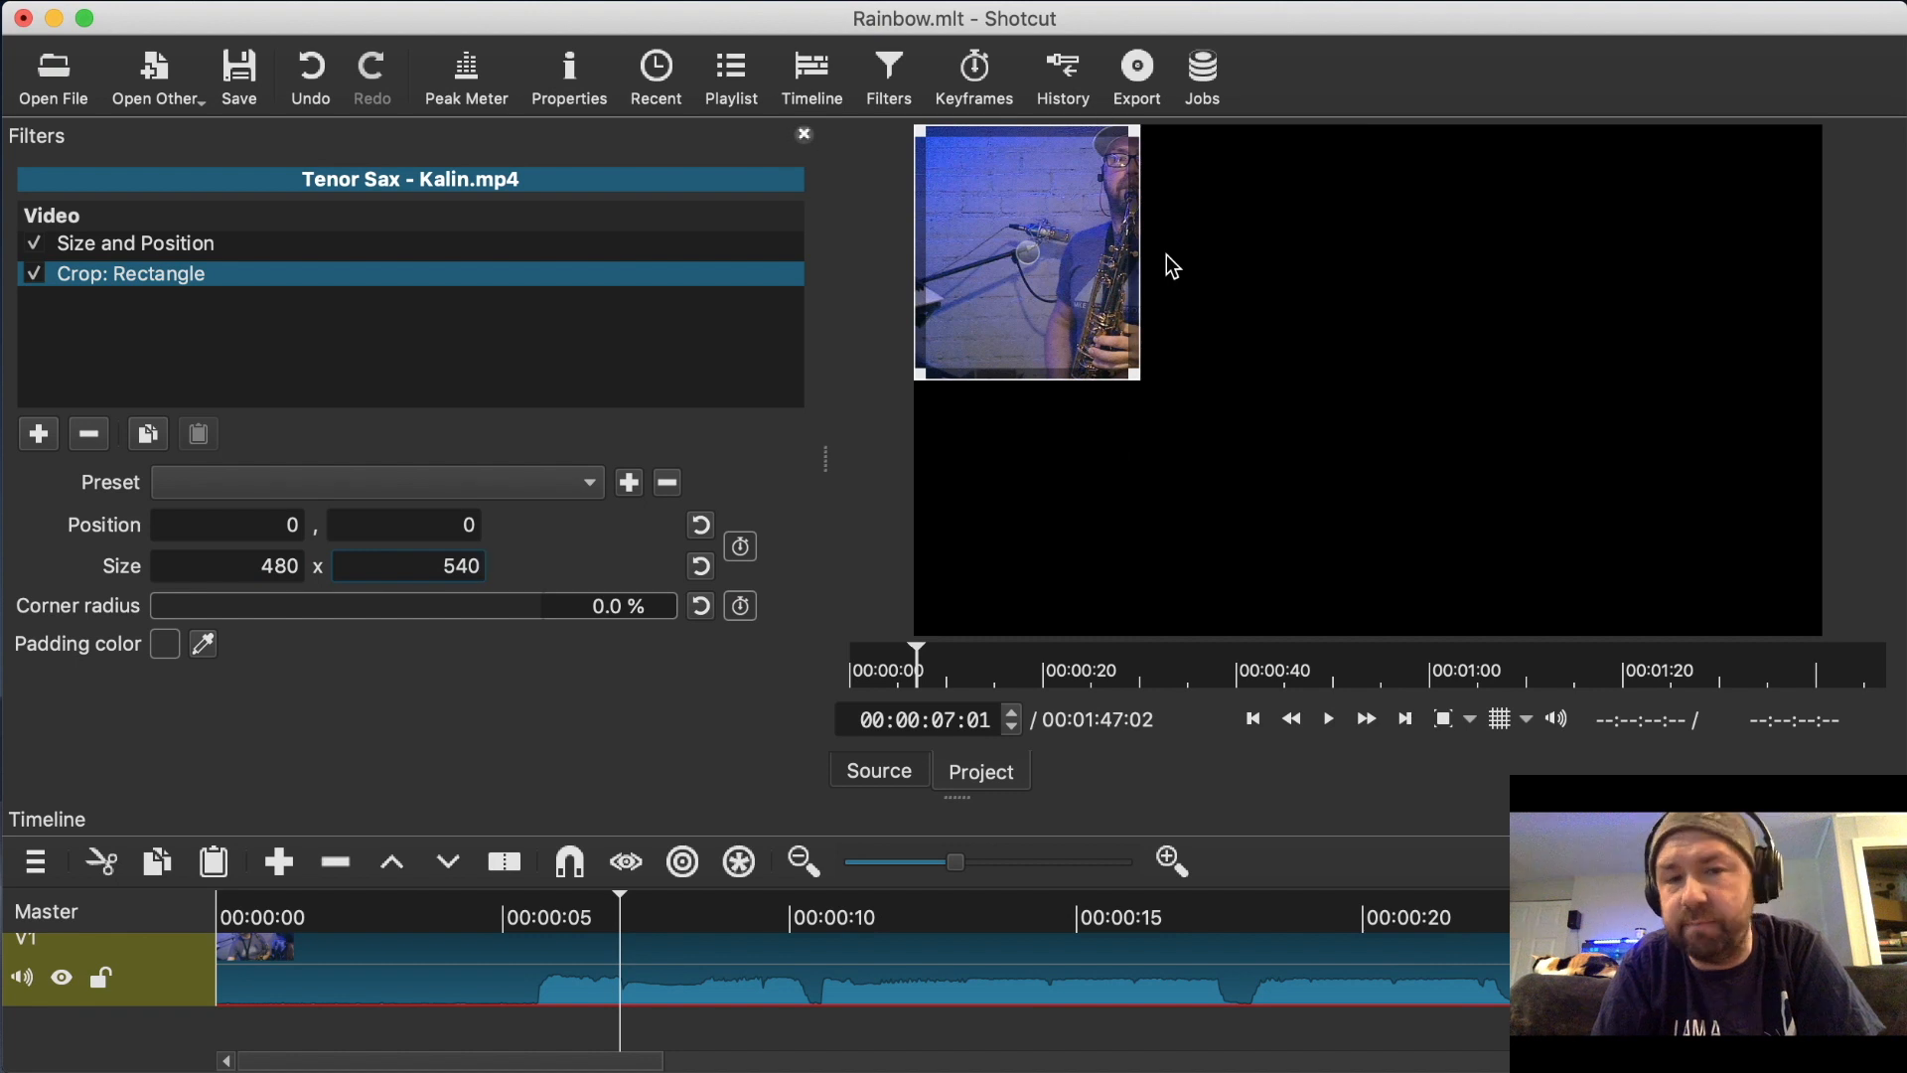
Apply the saved preset "Row 1/2, Slot 1/4" to the Crop: Rectangle filter without saving a new preset.
click(698, 444)
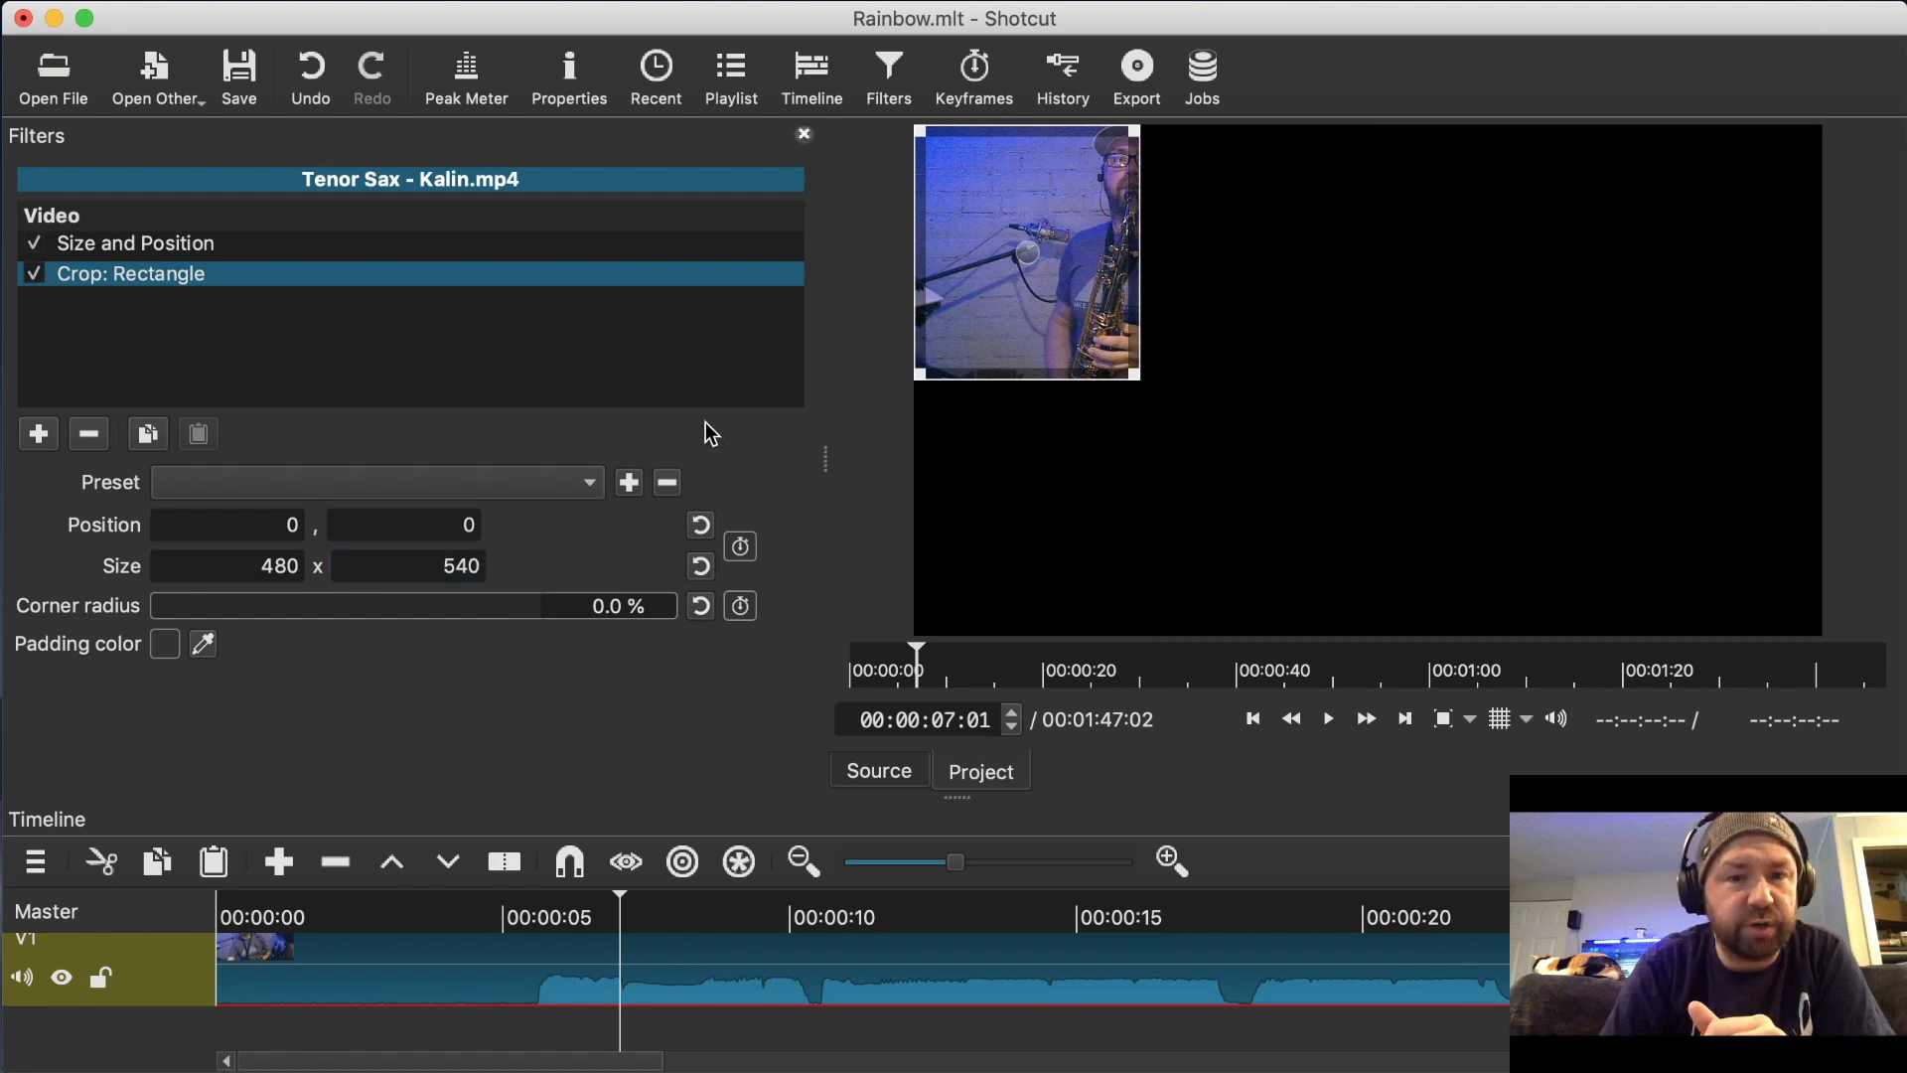
click(587, 474)
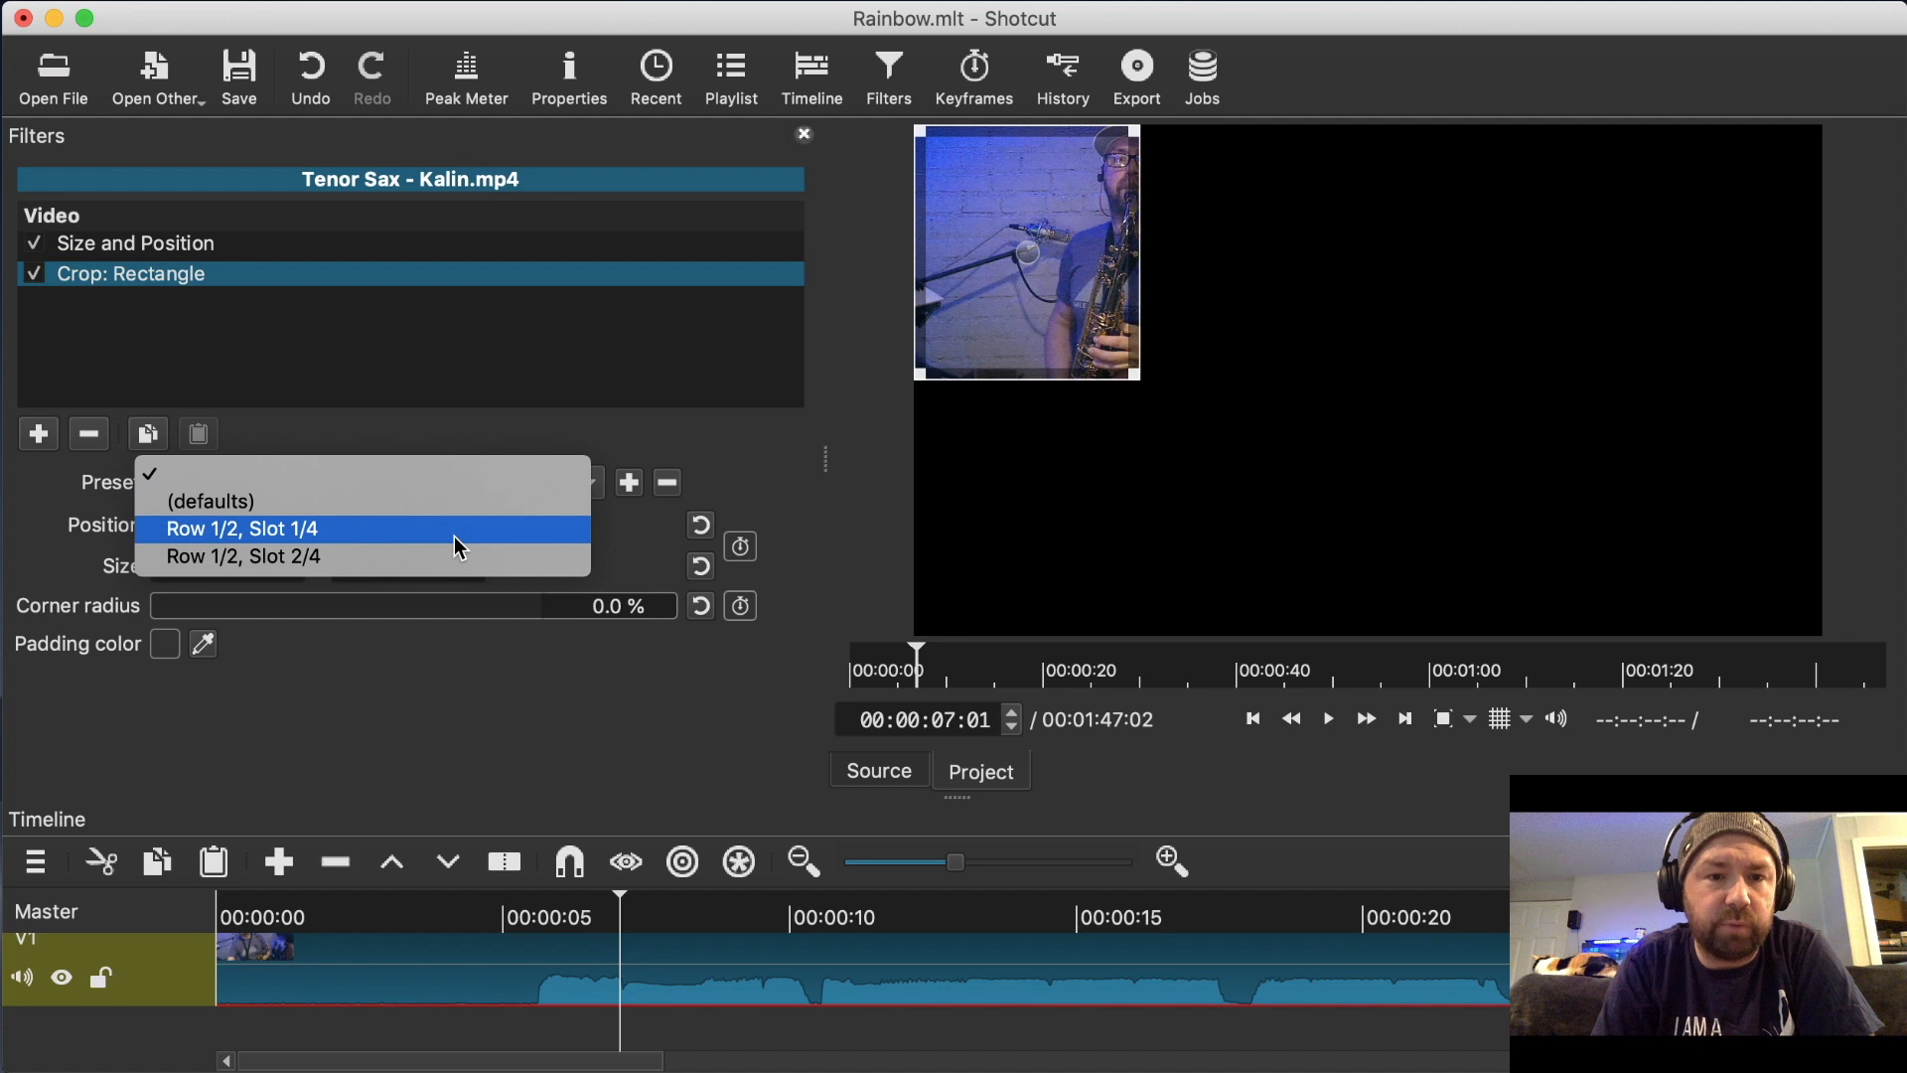
click(640, 433)
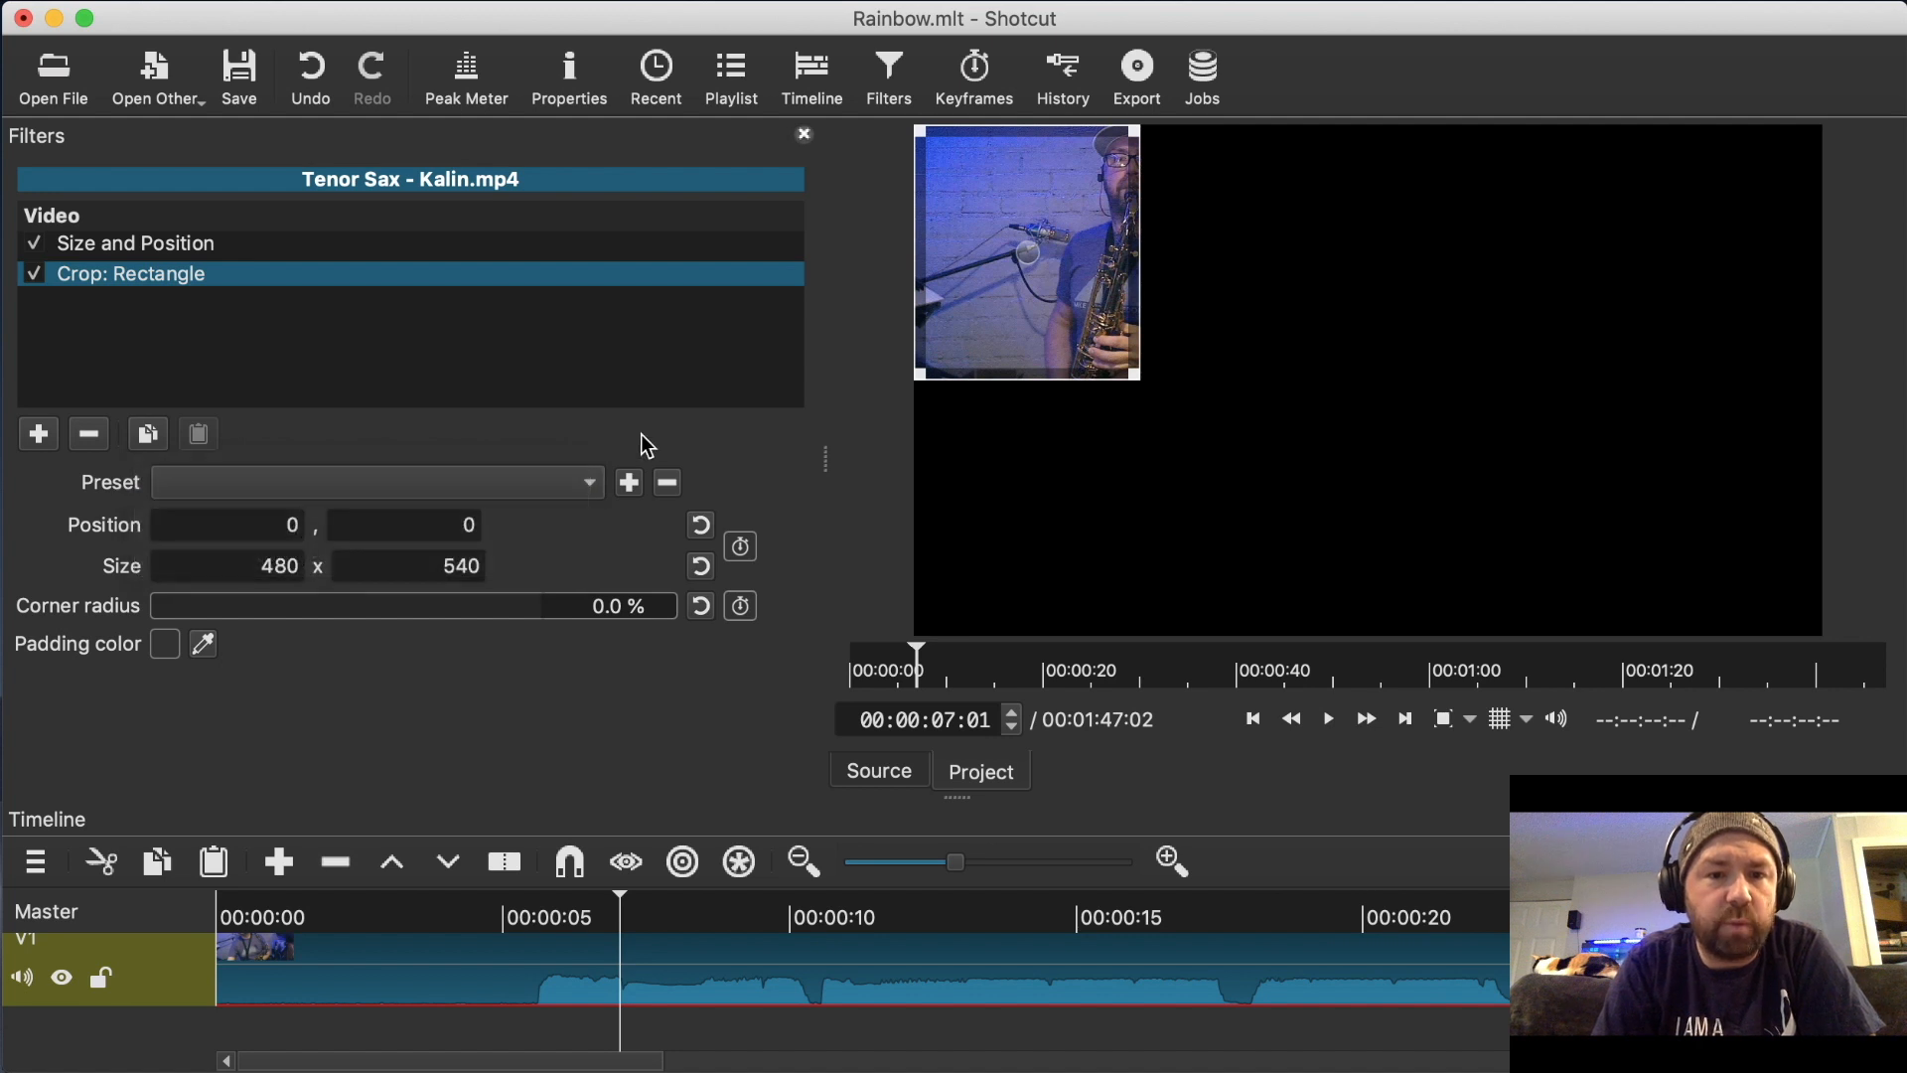
click(631, 483)
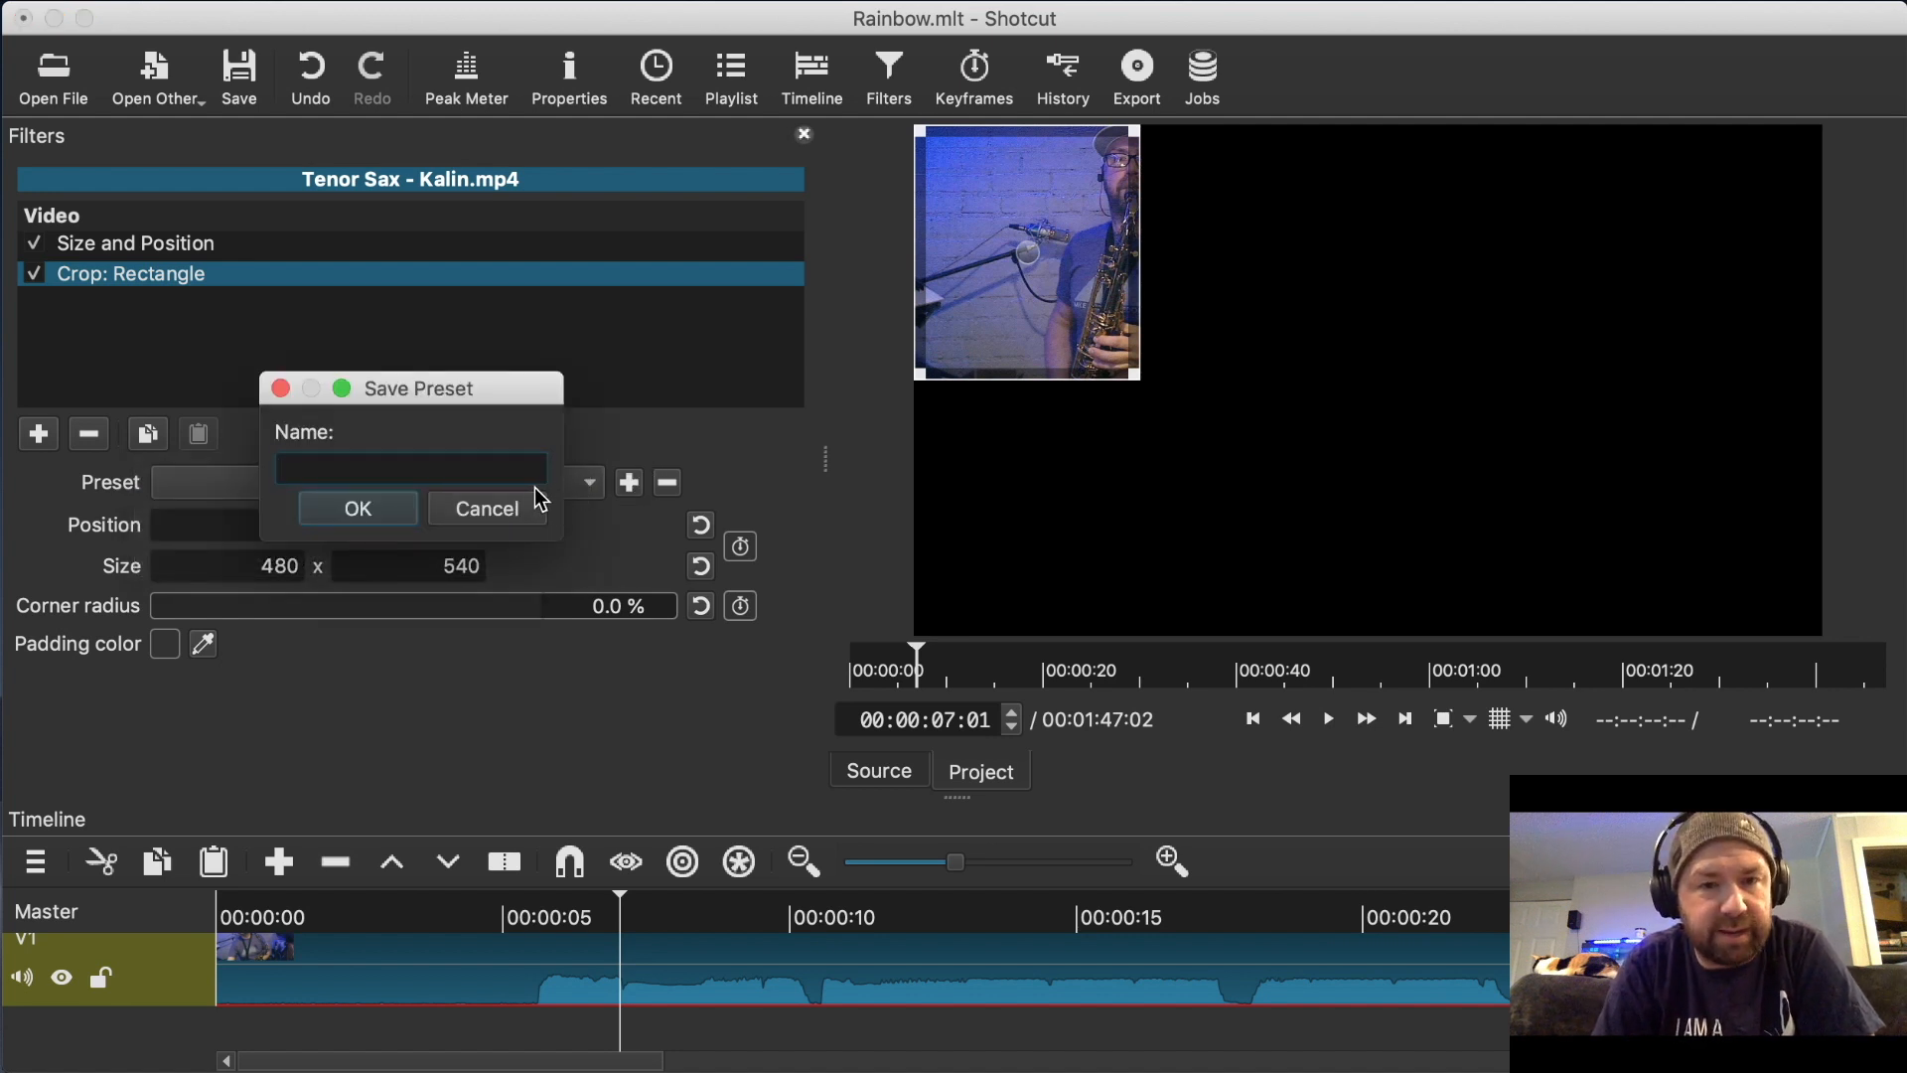
click(516, 508)
click(348, 484)
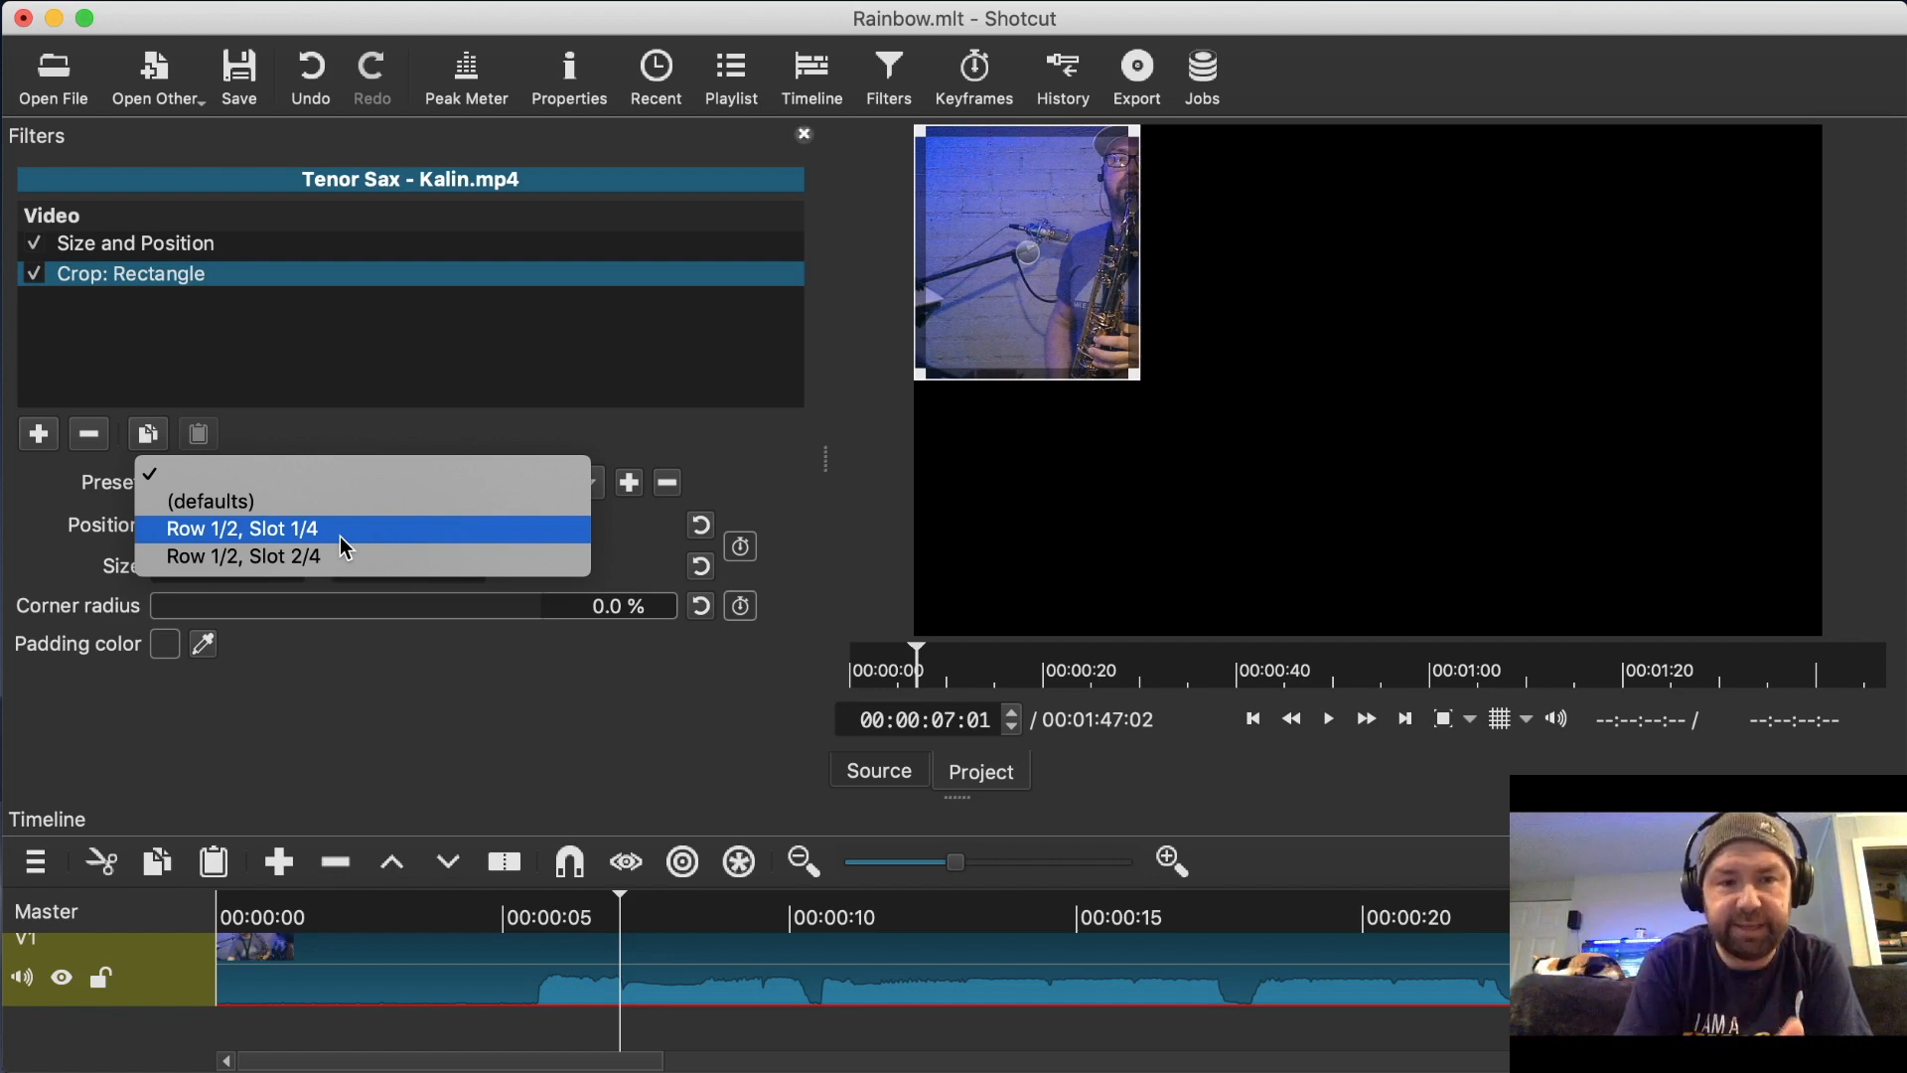
click(340, 539)
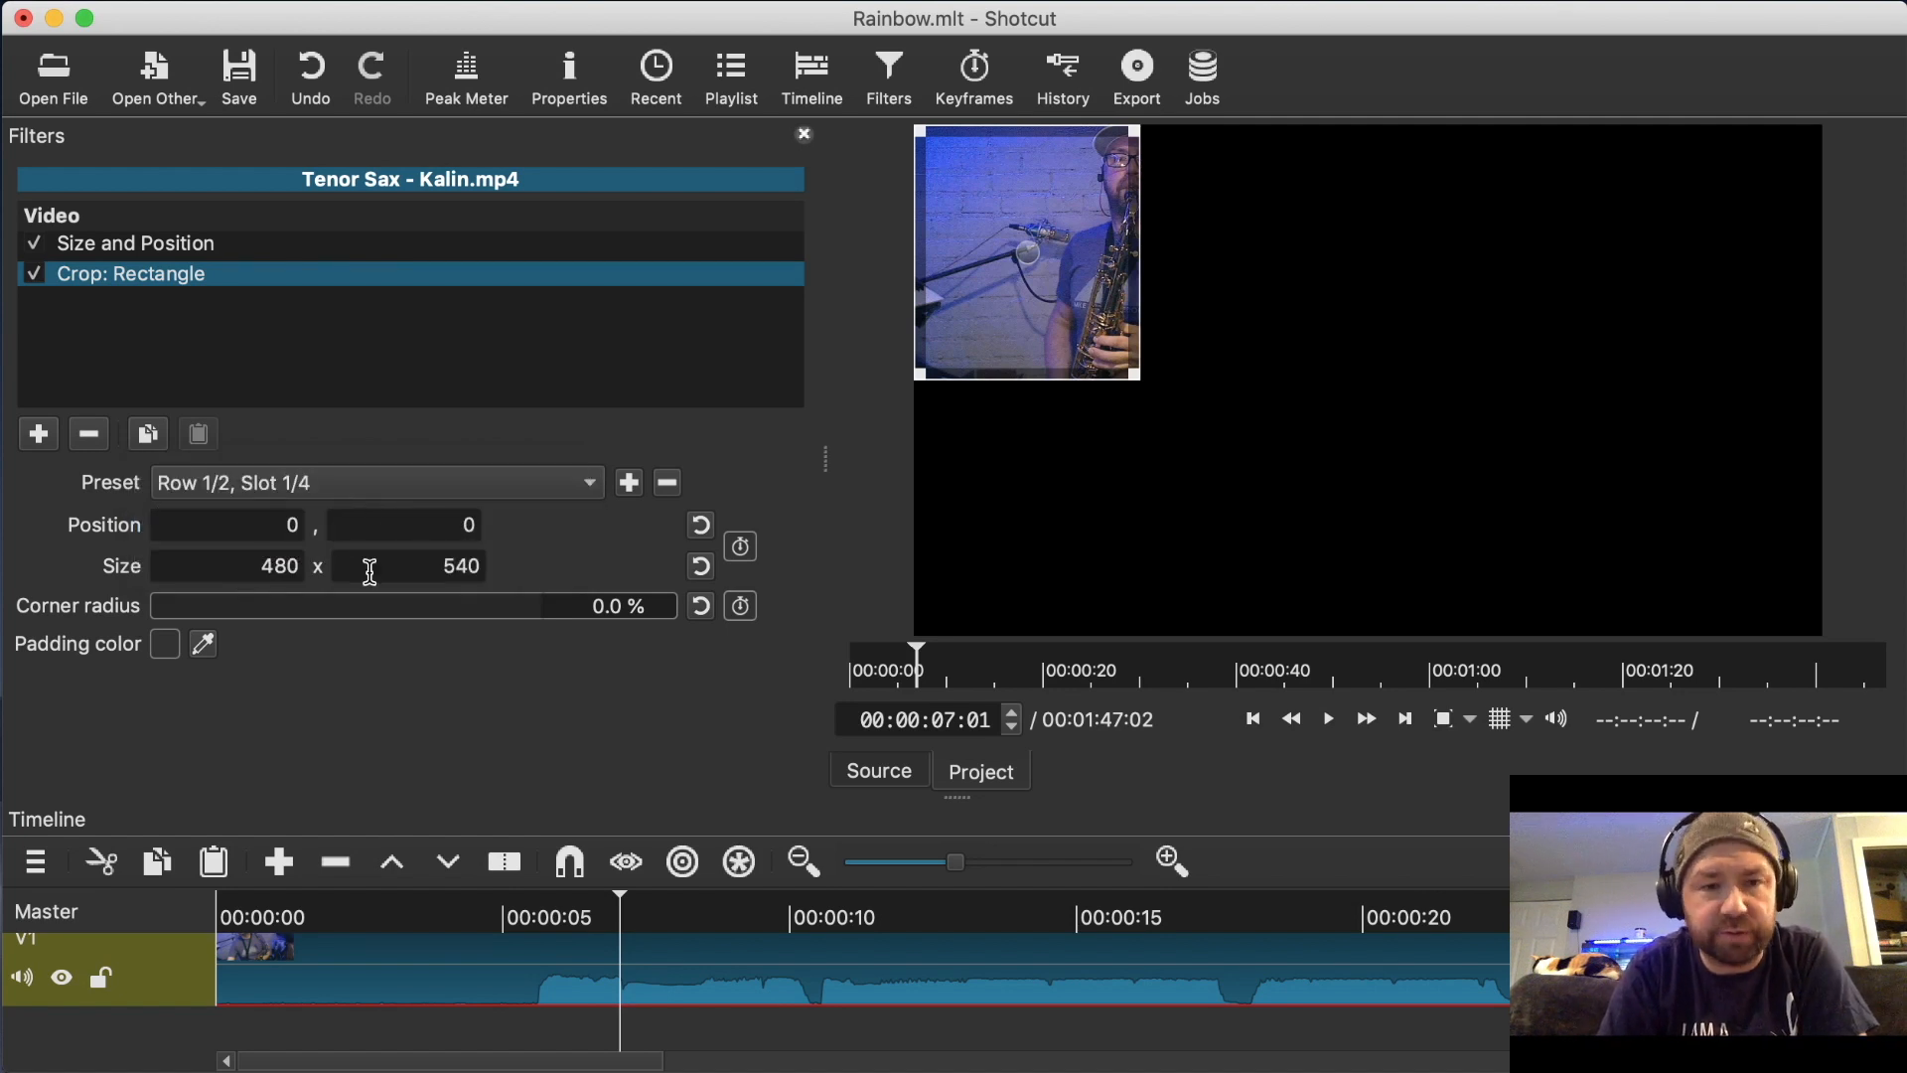
In the tenor sax clip's Size and Position filter, enlarge the picture to about 1074 x 604 and center the player in the first slot.
click(138, 248)
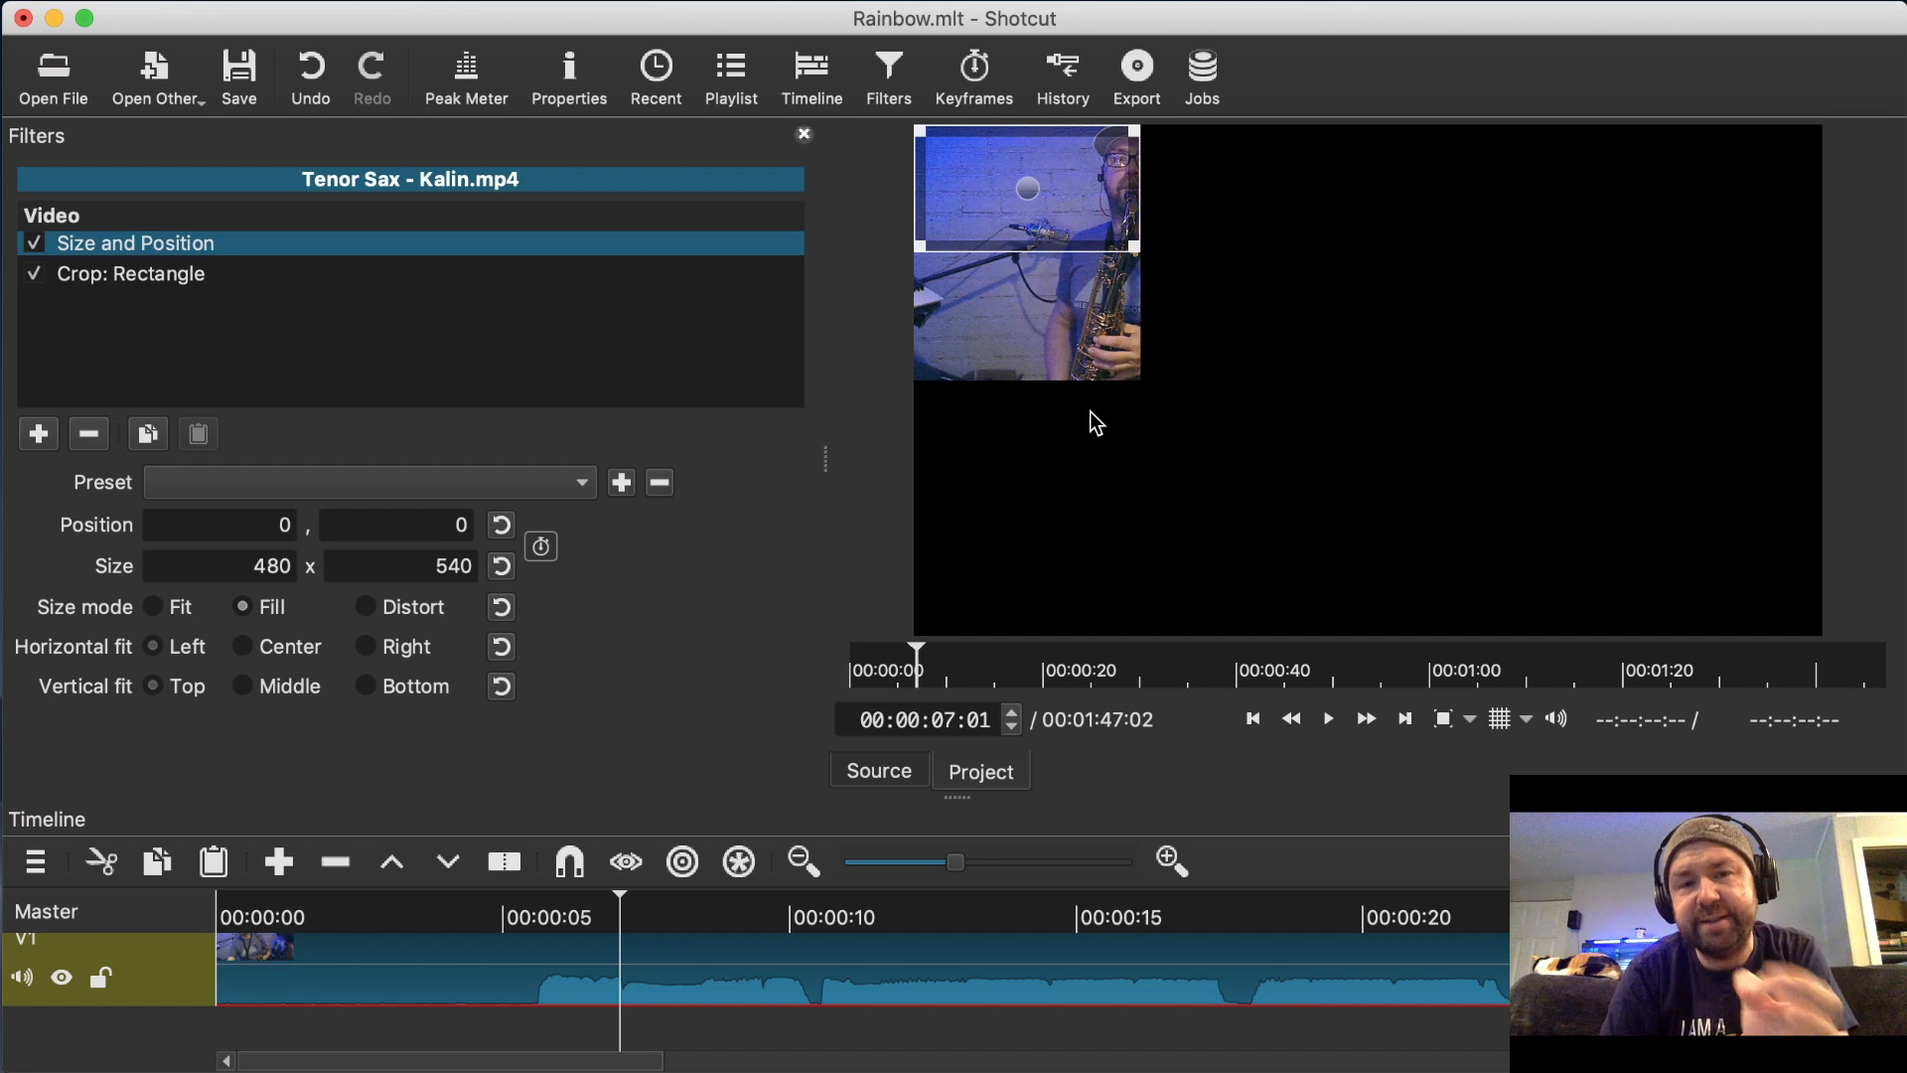
drag(1026, 187, 973, 261)
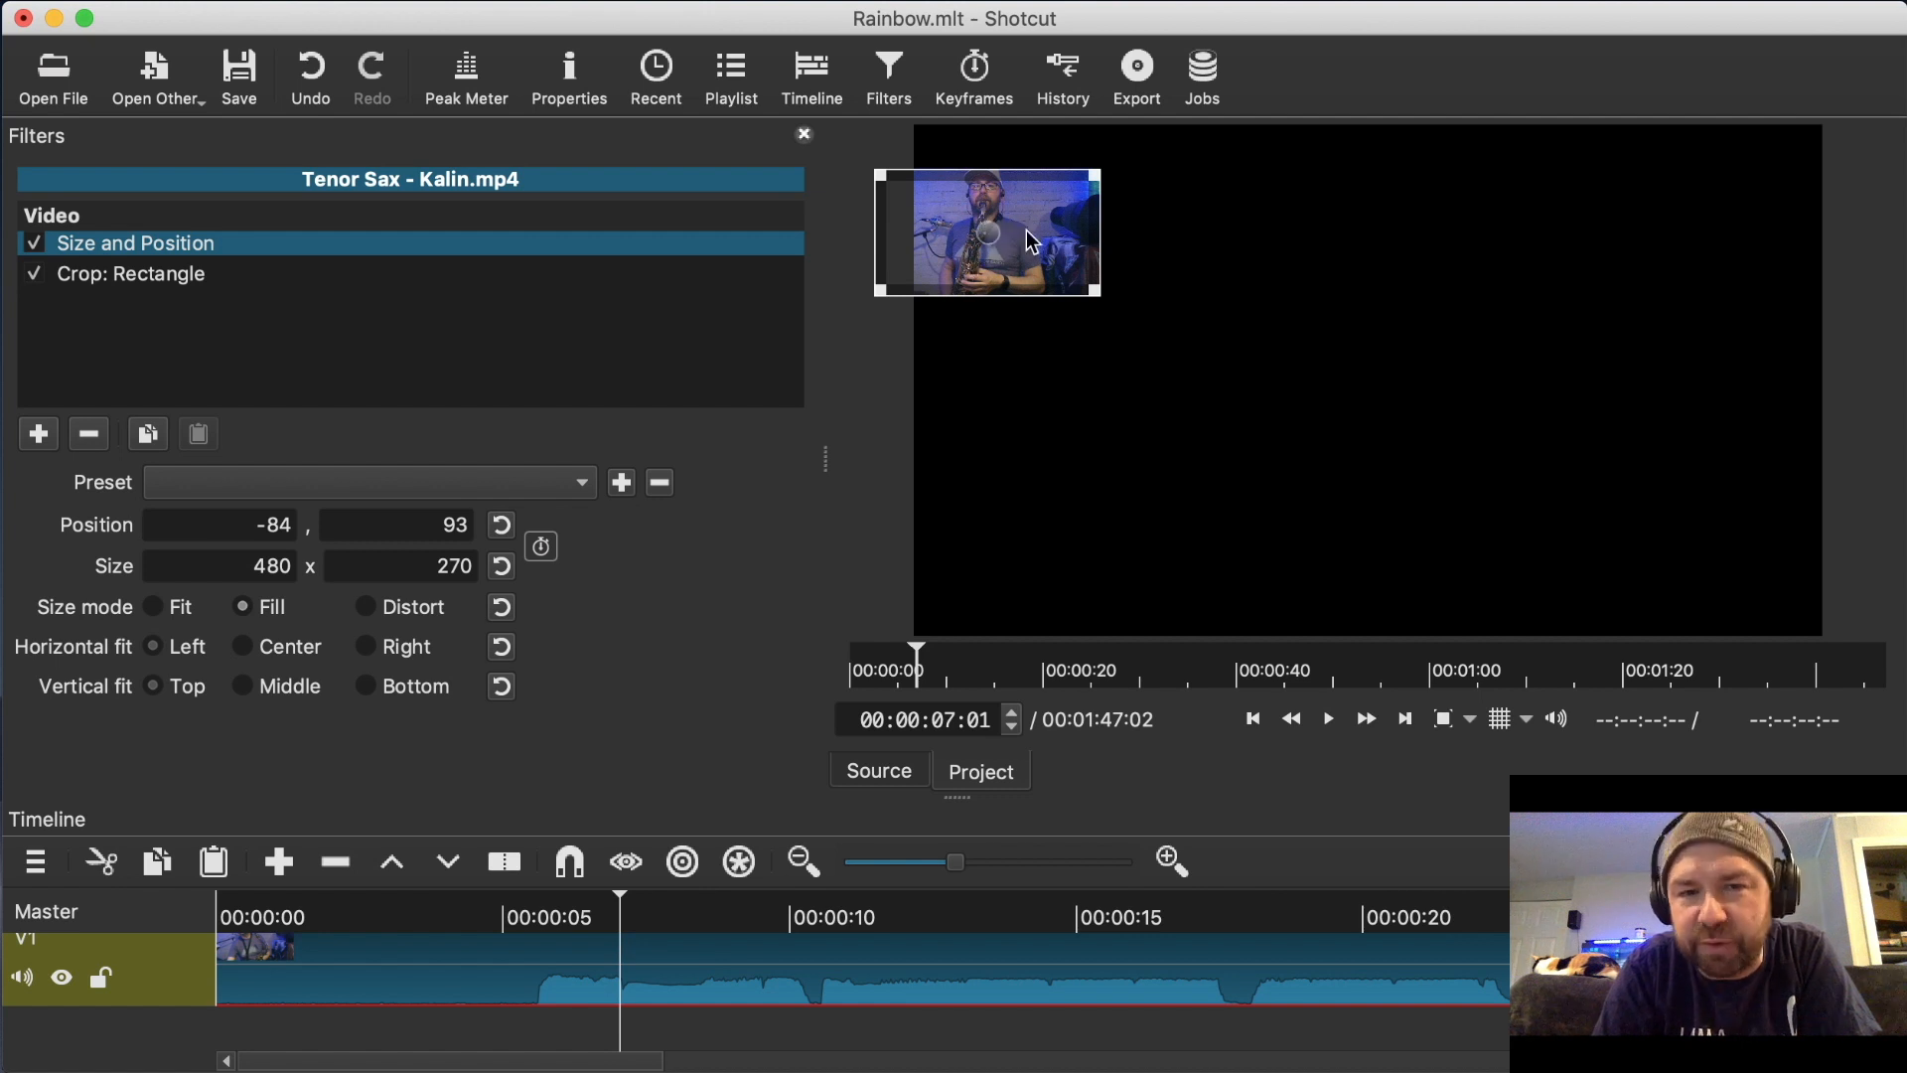
drag(986, 238, 1029, 238)
drag(1125, 292, 1255, 392)
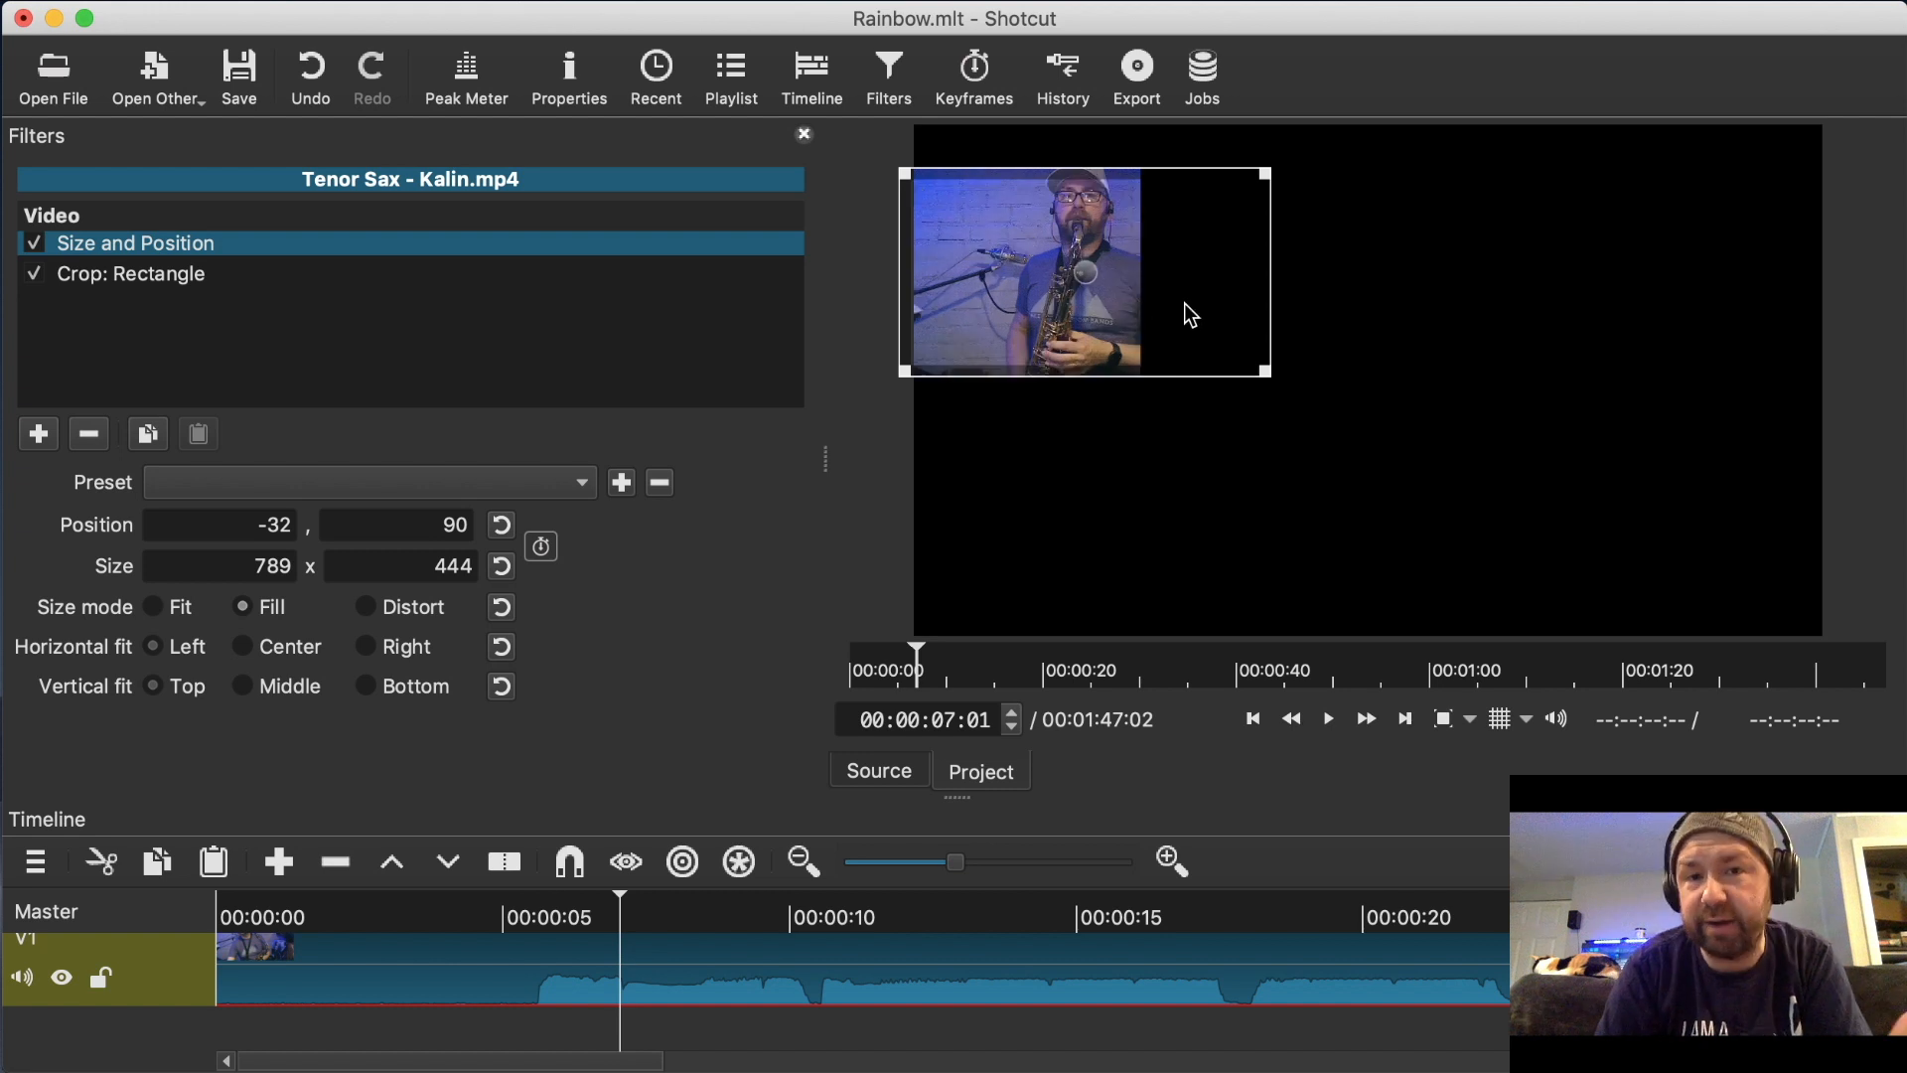
drag(1184, 303, 1017, 200)
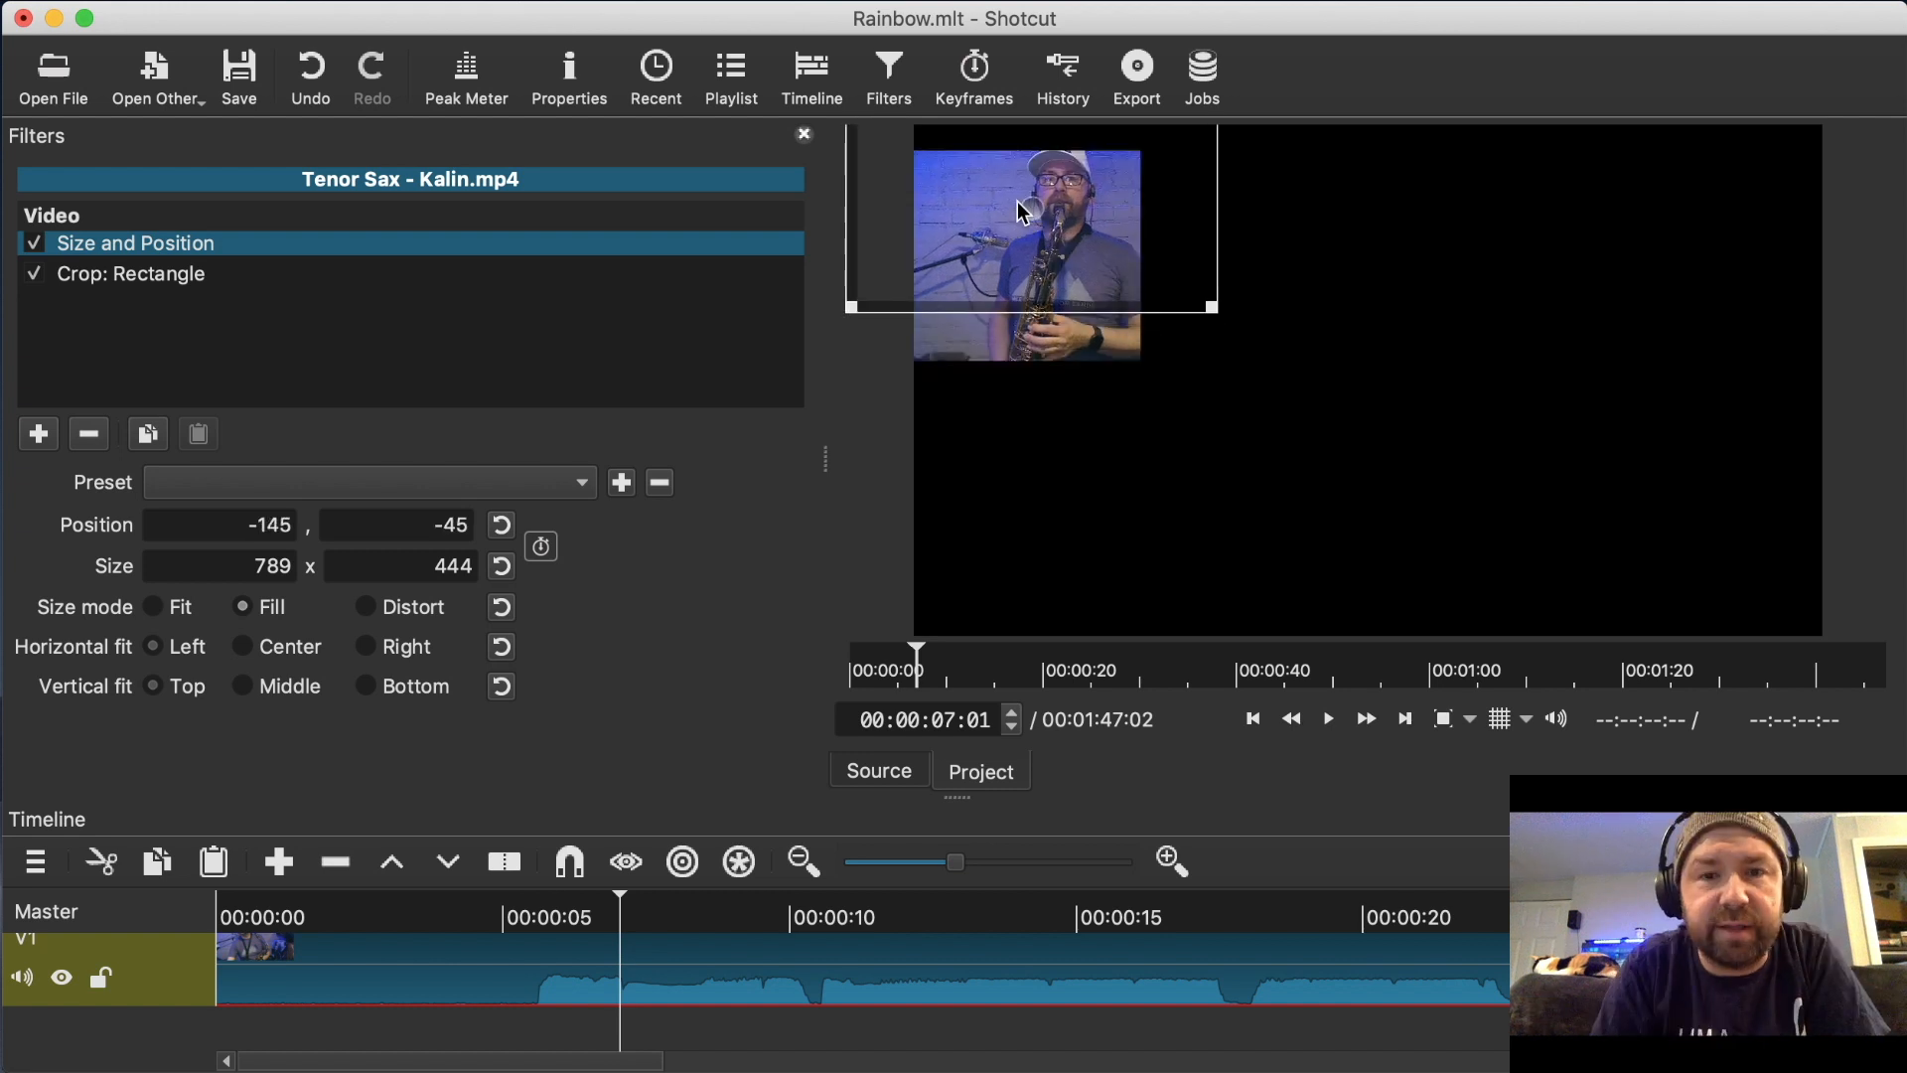
drag(1213, 307, 1241, 410)
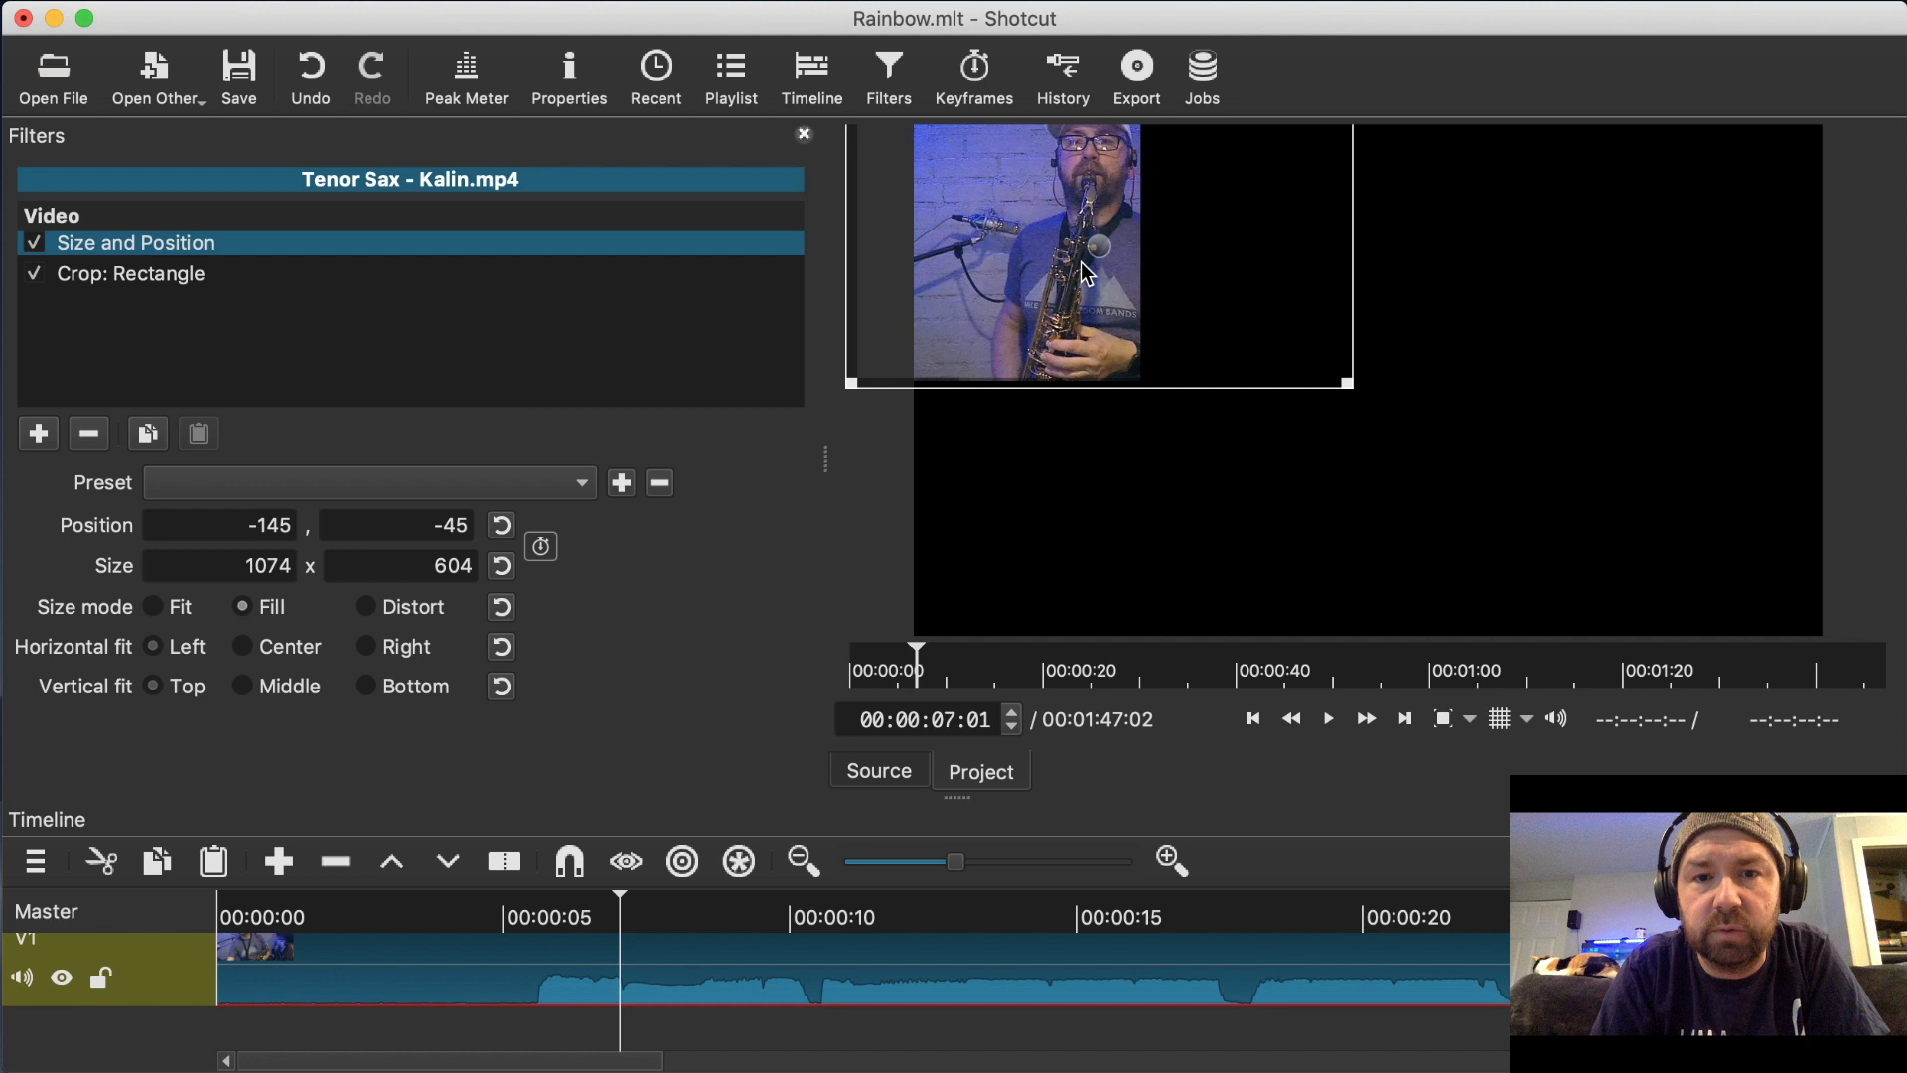
drag(1081, 263, 1043, 266)
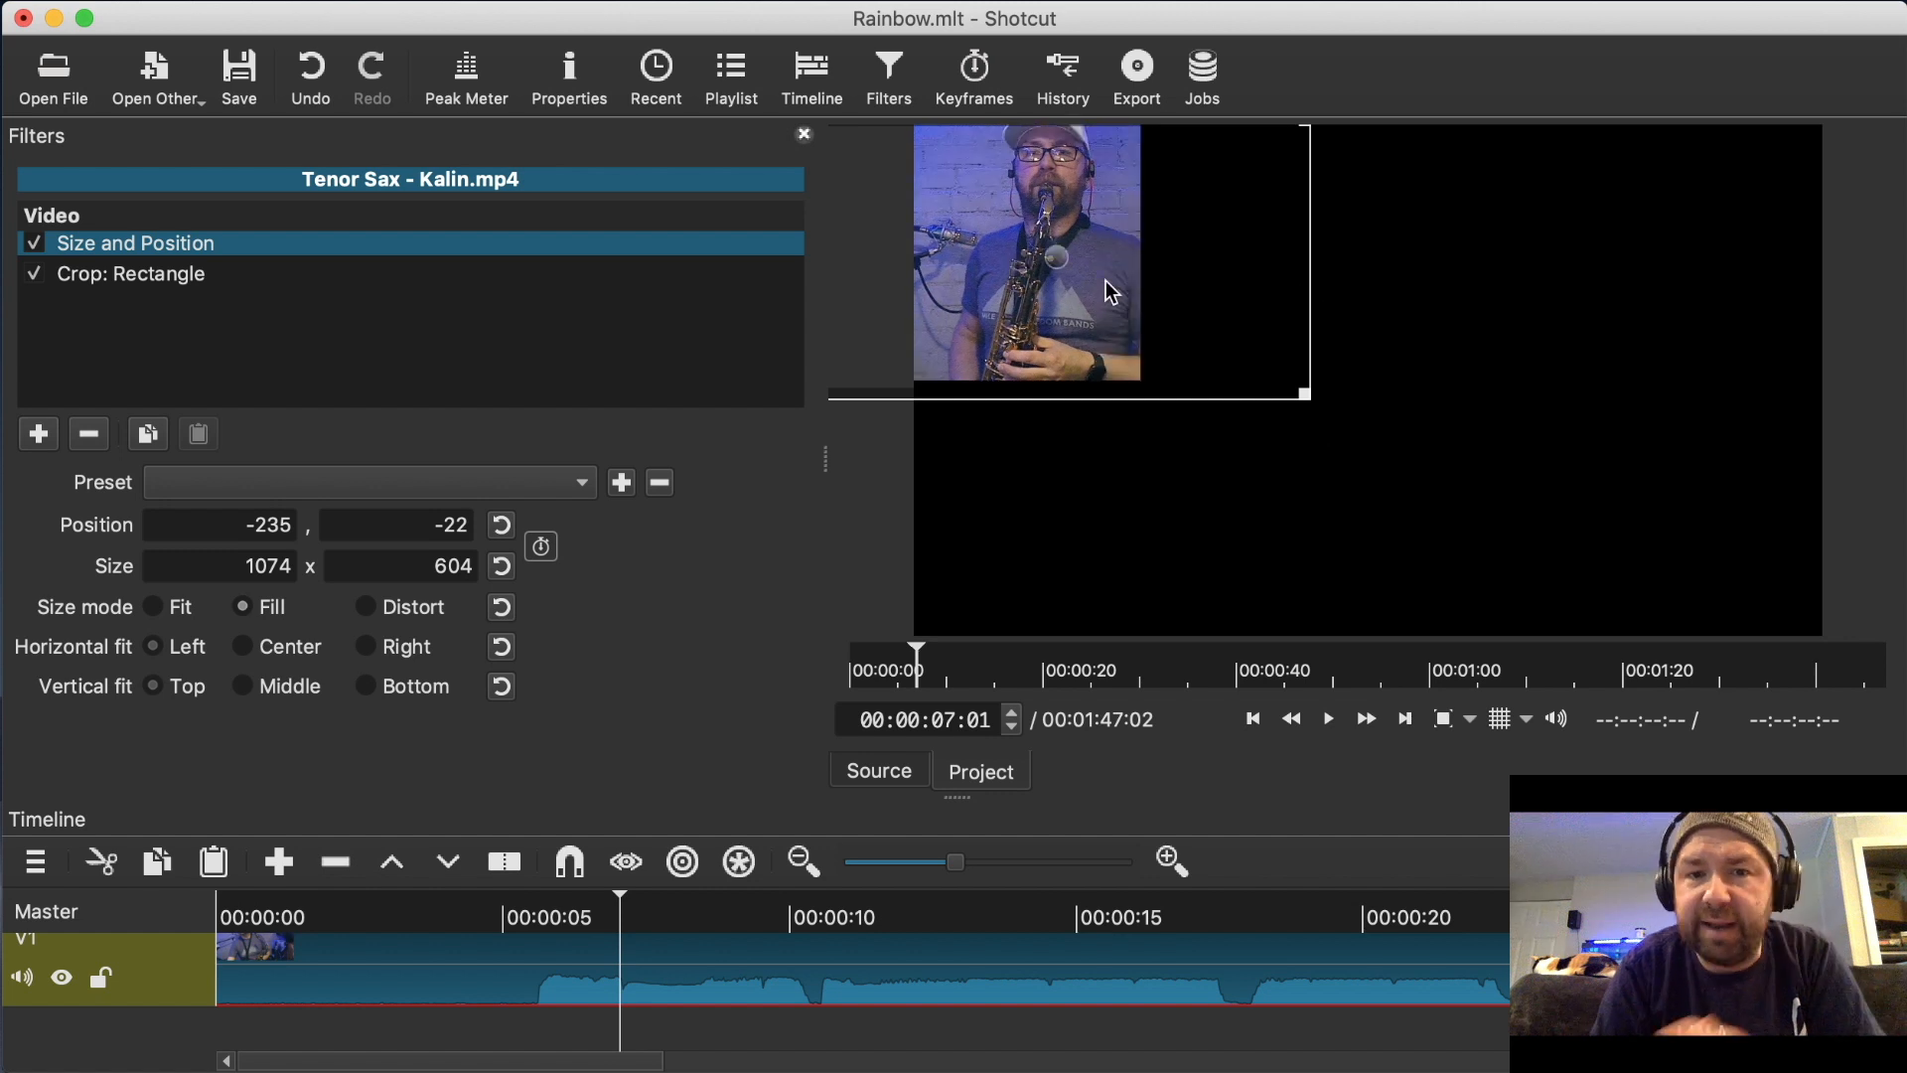
drag(1048, 279, 1015, 270)
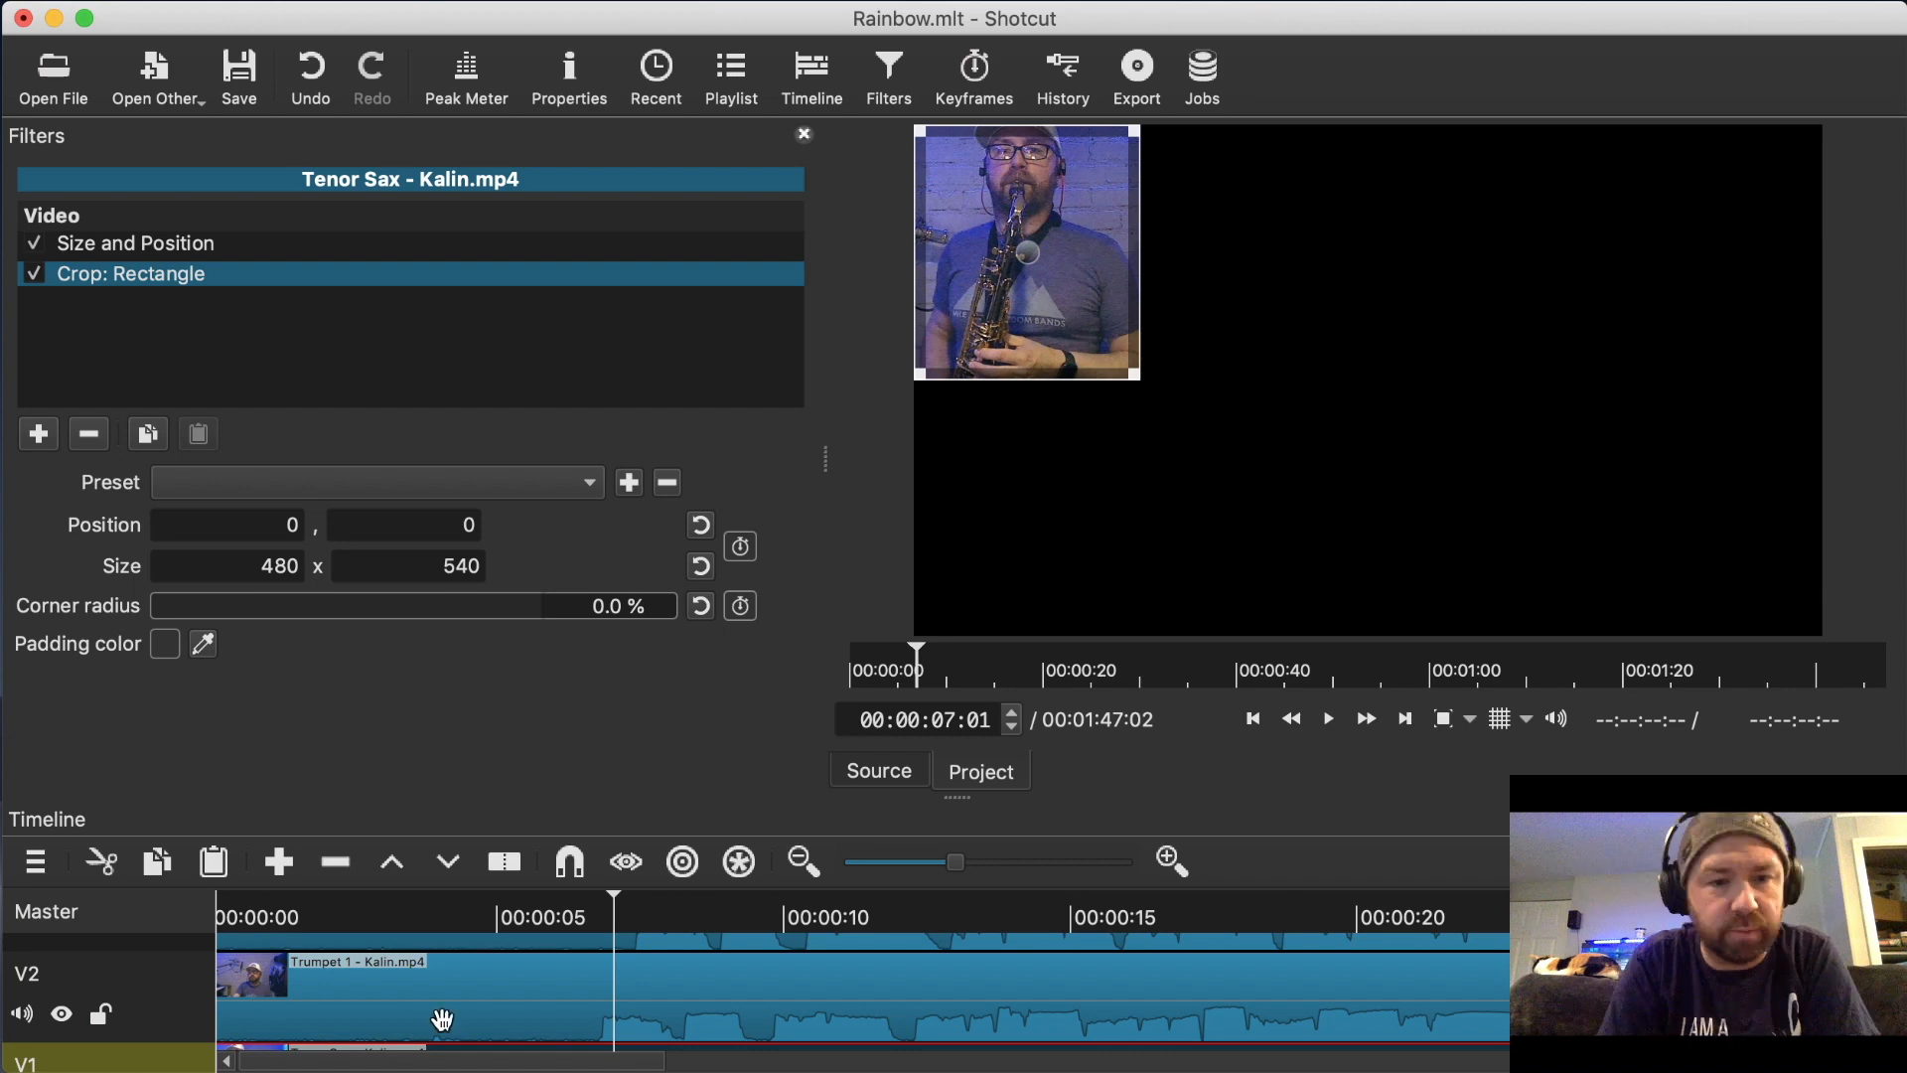
Add the favorite Size and Position filter to the Trumpet 1 clip and shrink its picture to the upper-left quarter of the frame.
click(503, 997)
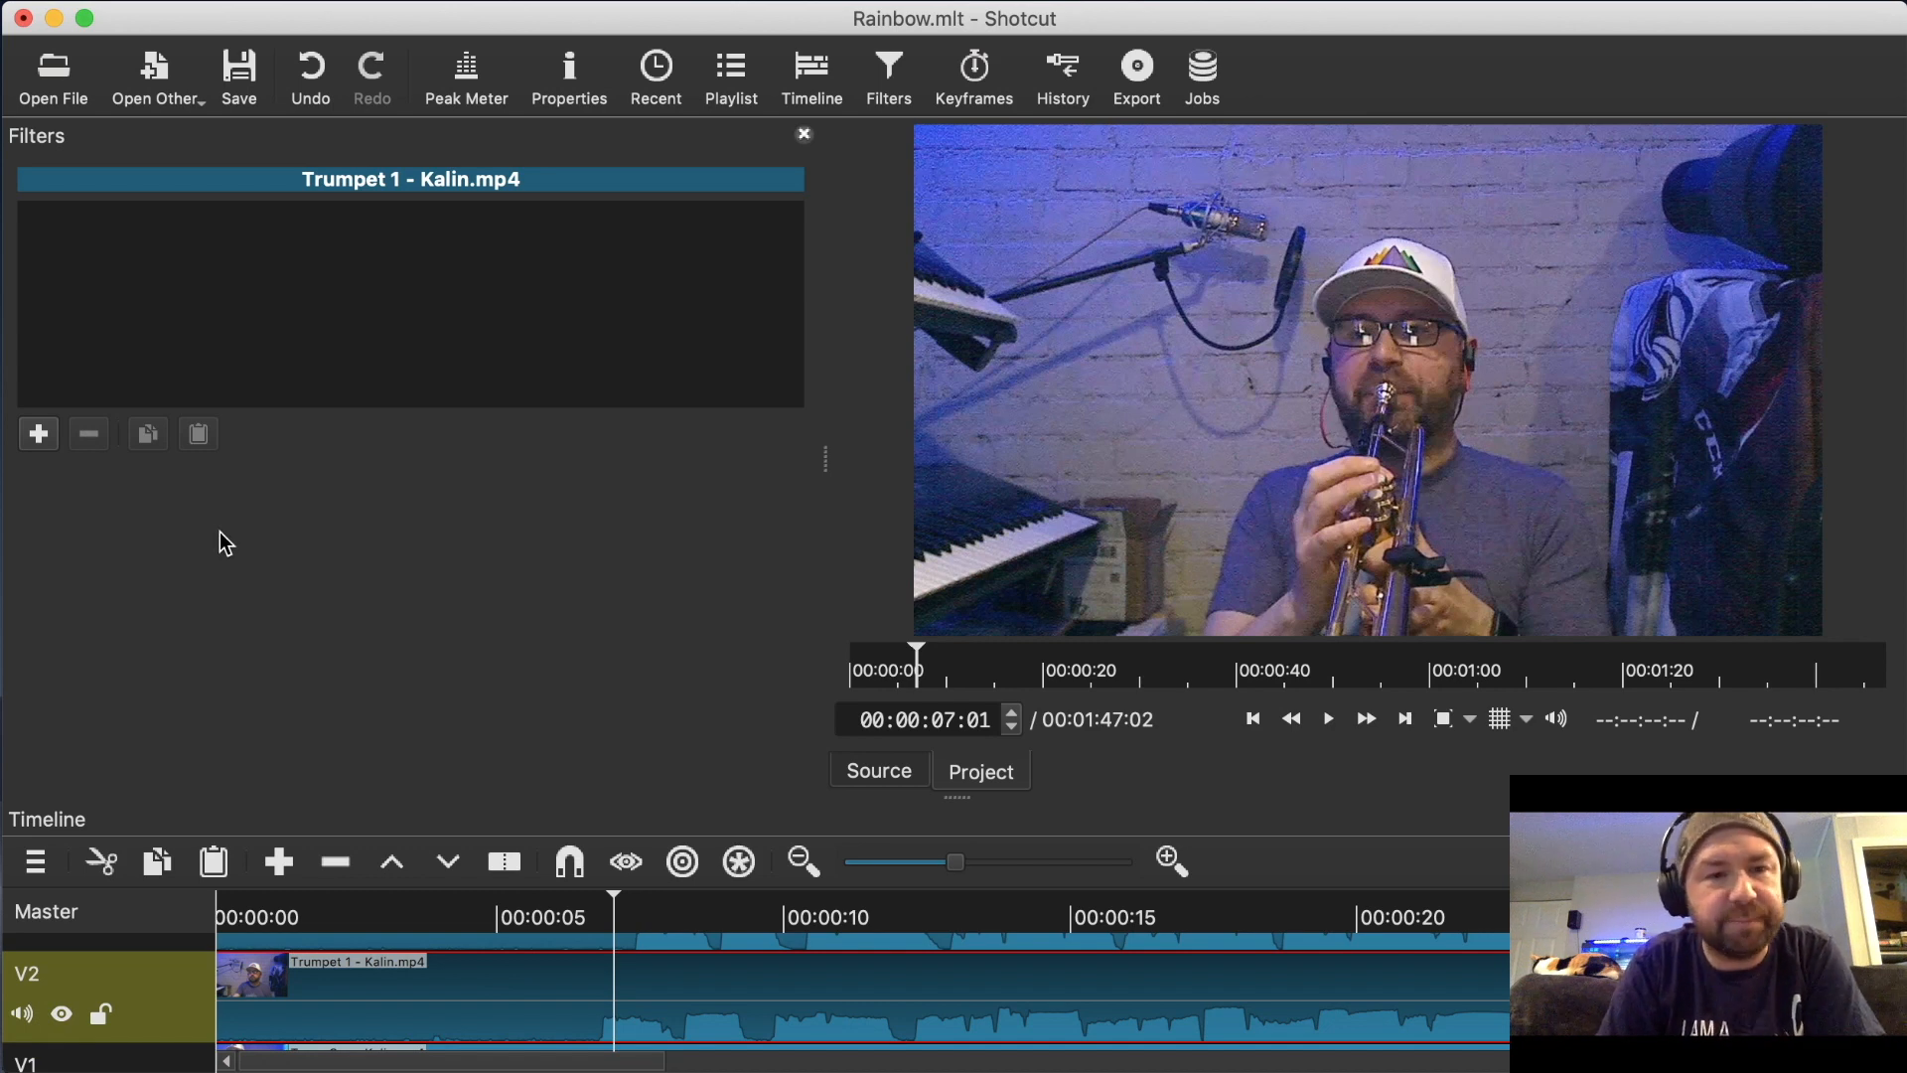
click(39, 434)
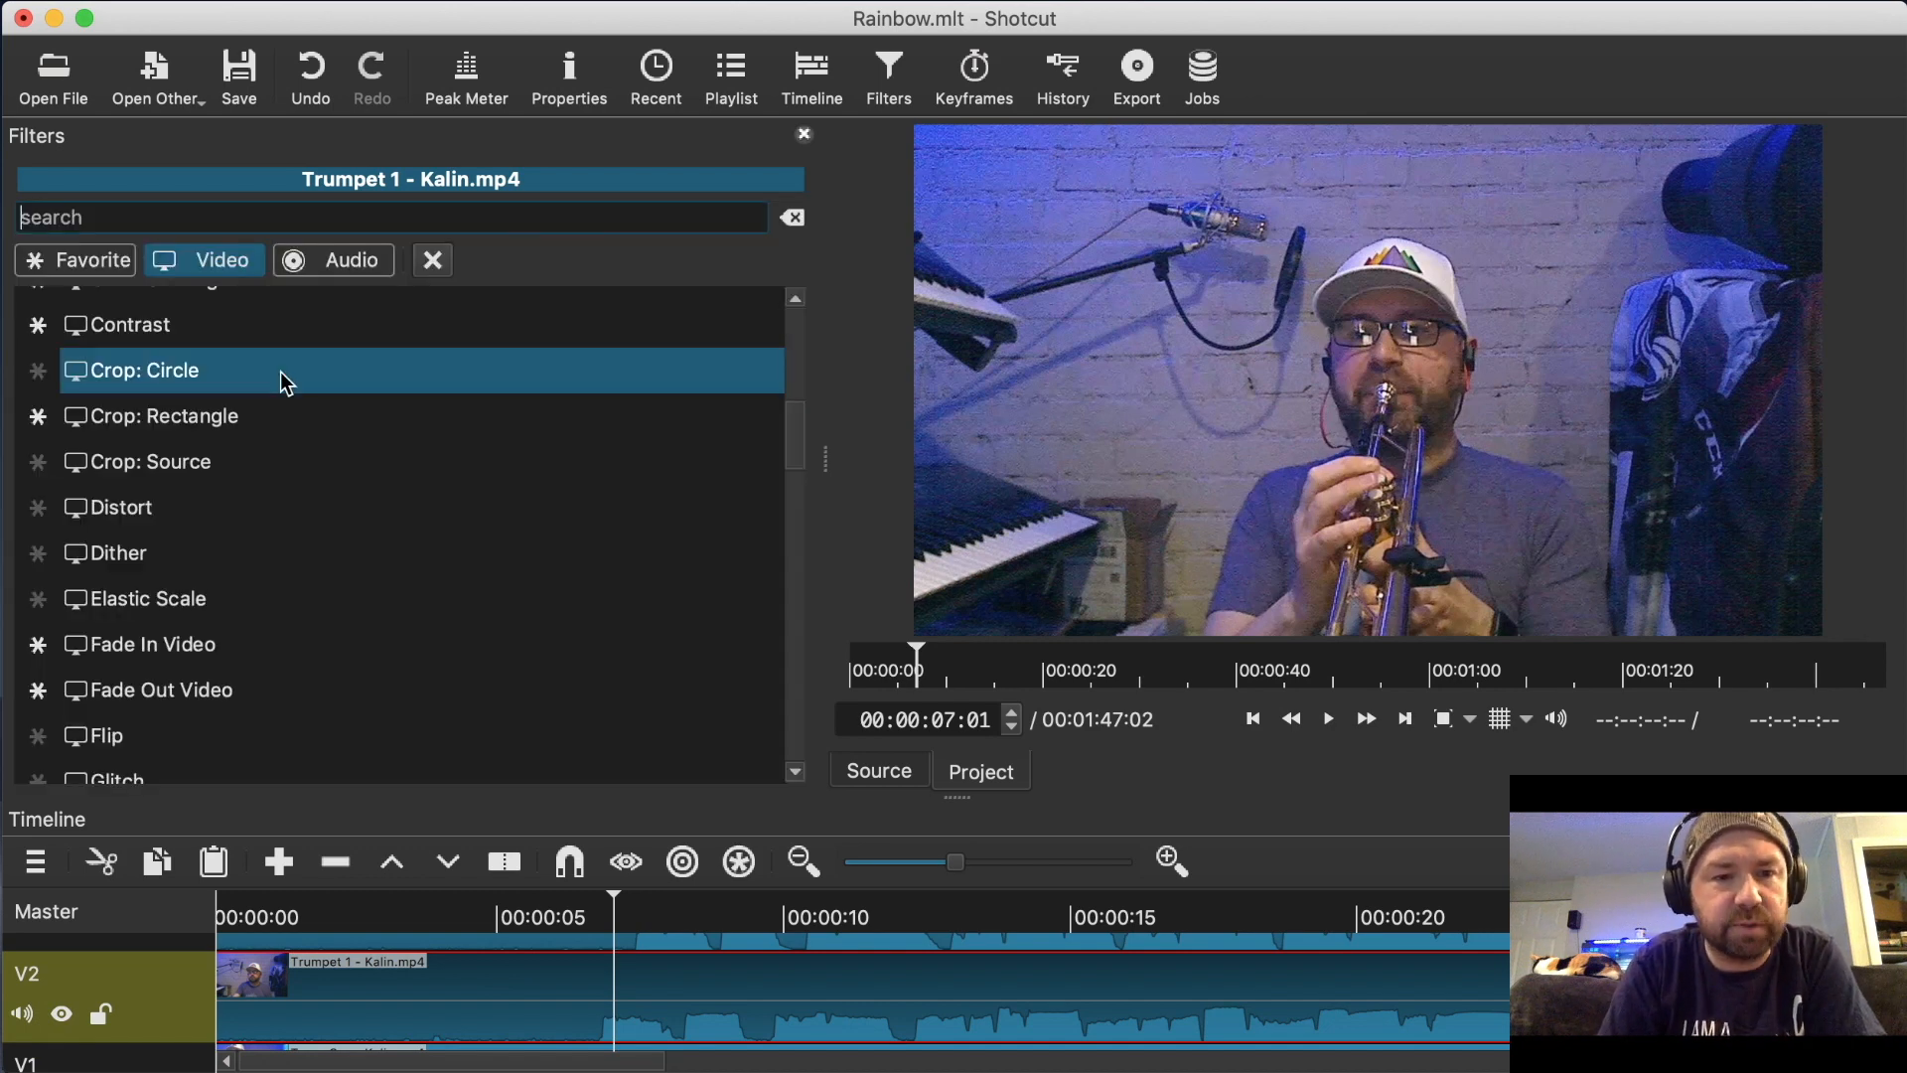
click(83, 261)
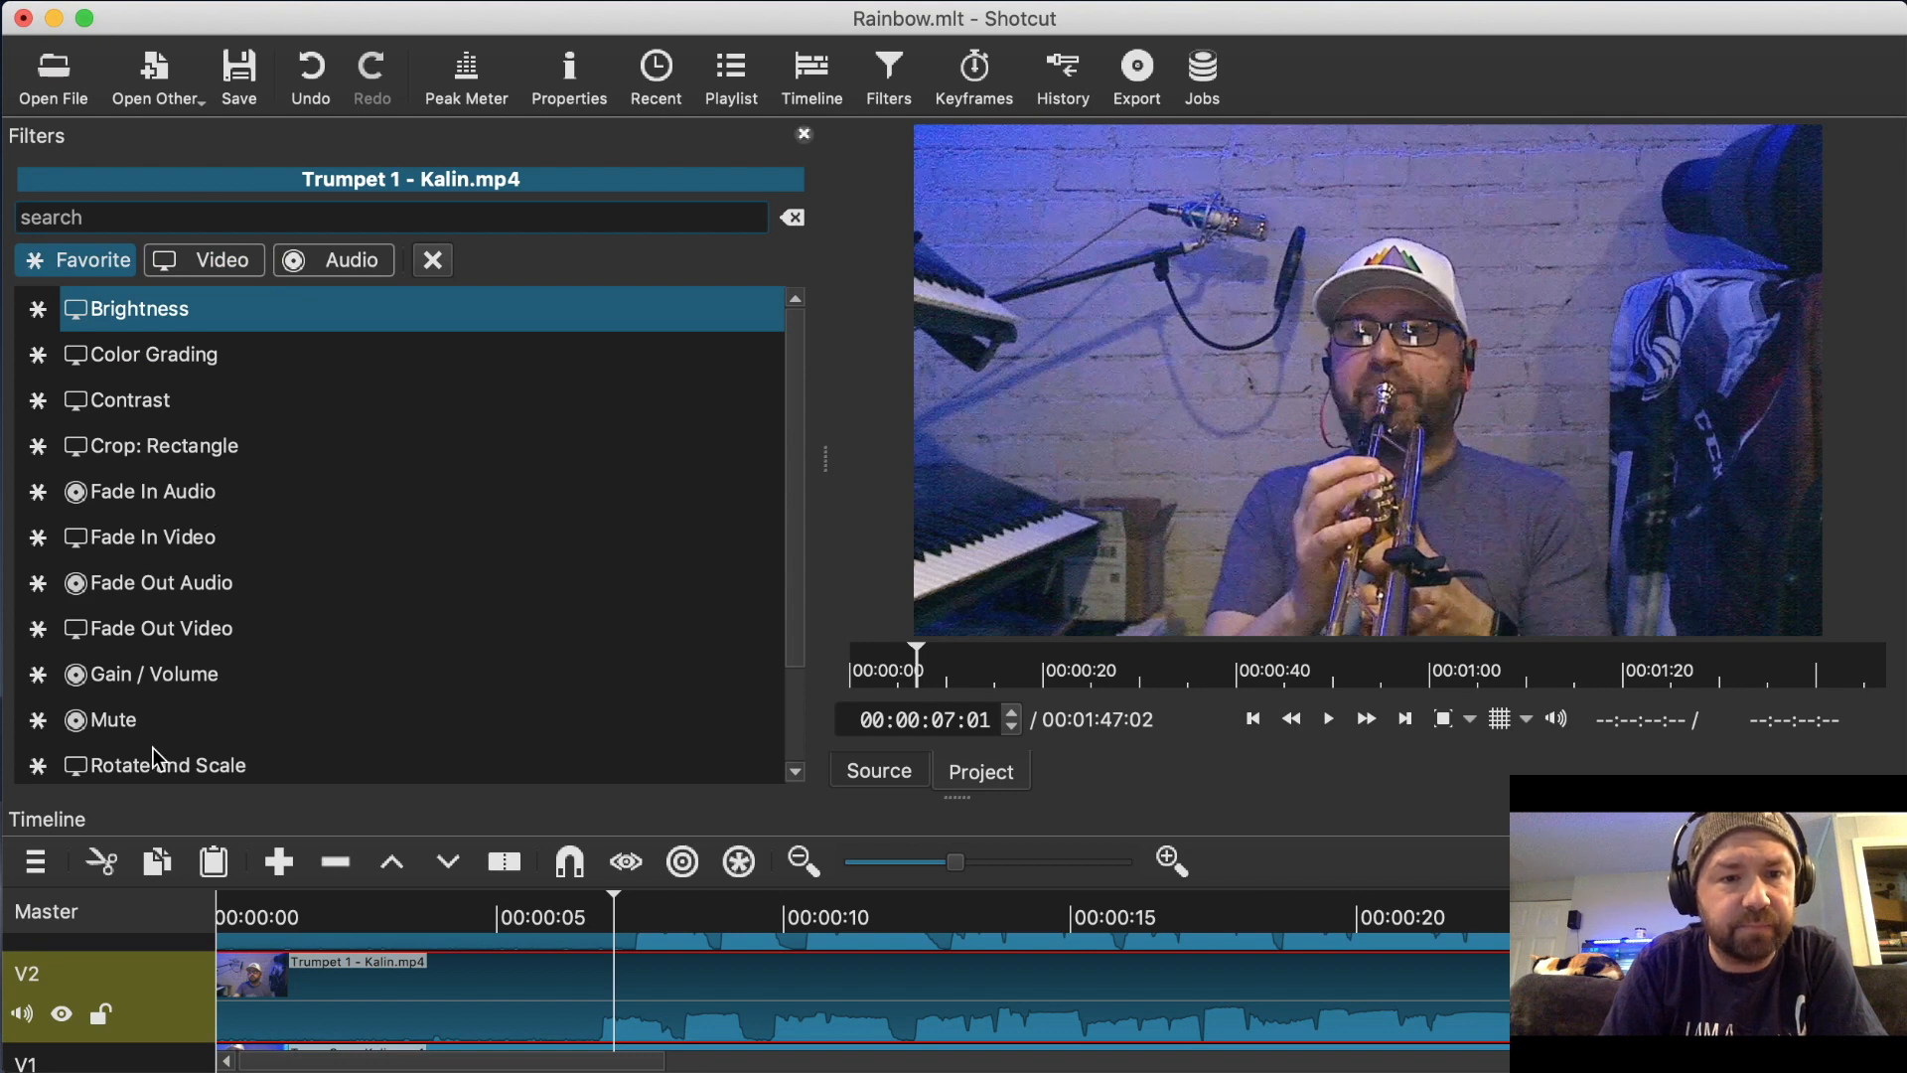
scroll(153, 748, down, 3)
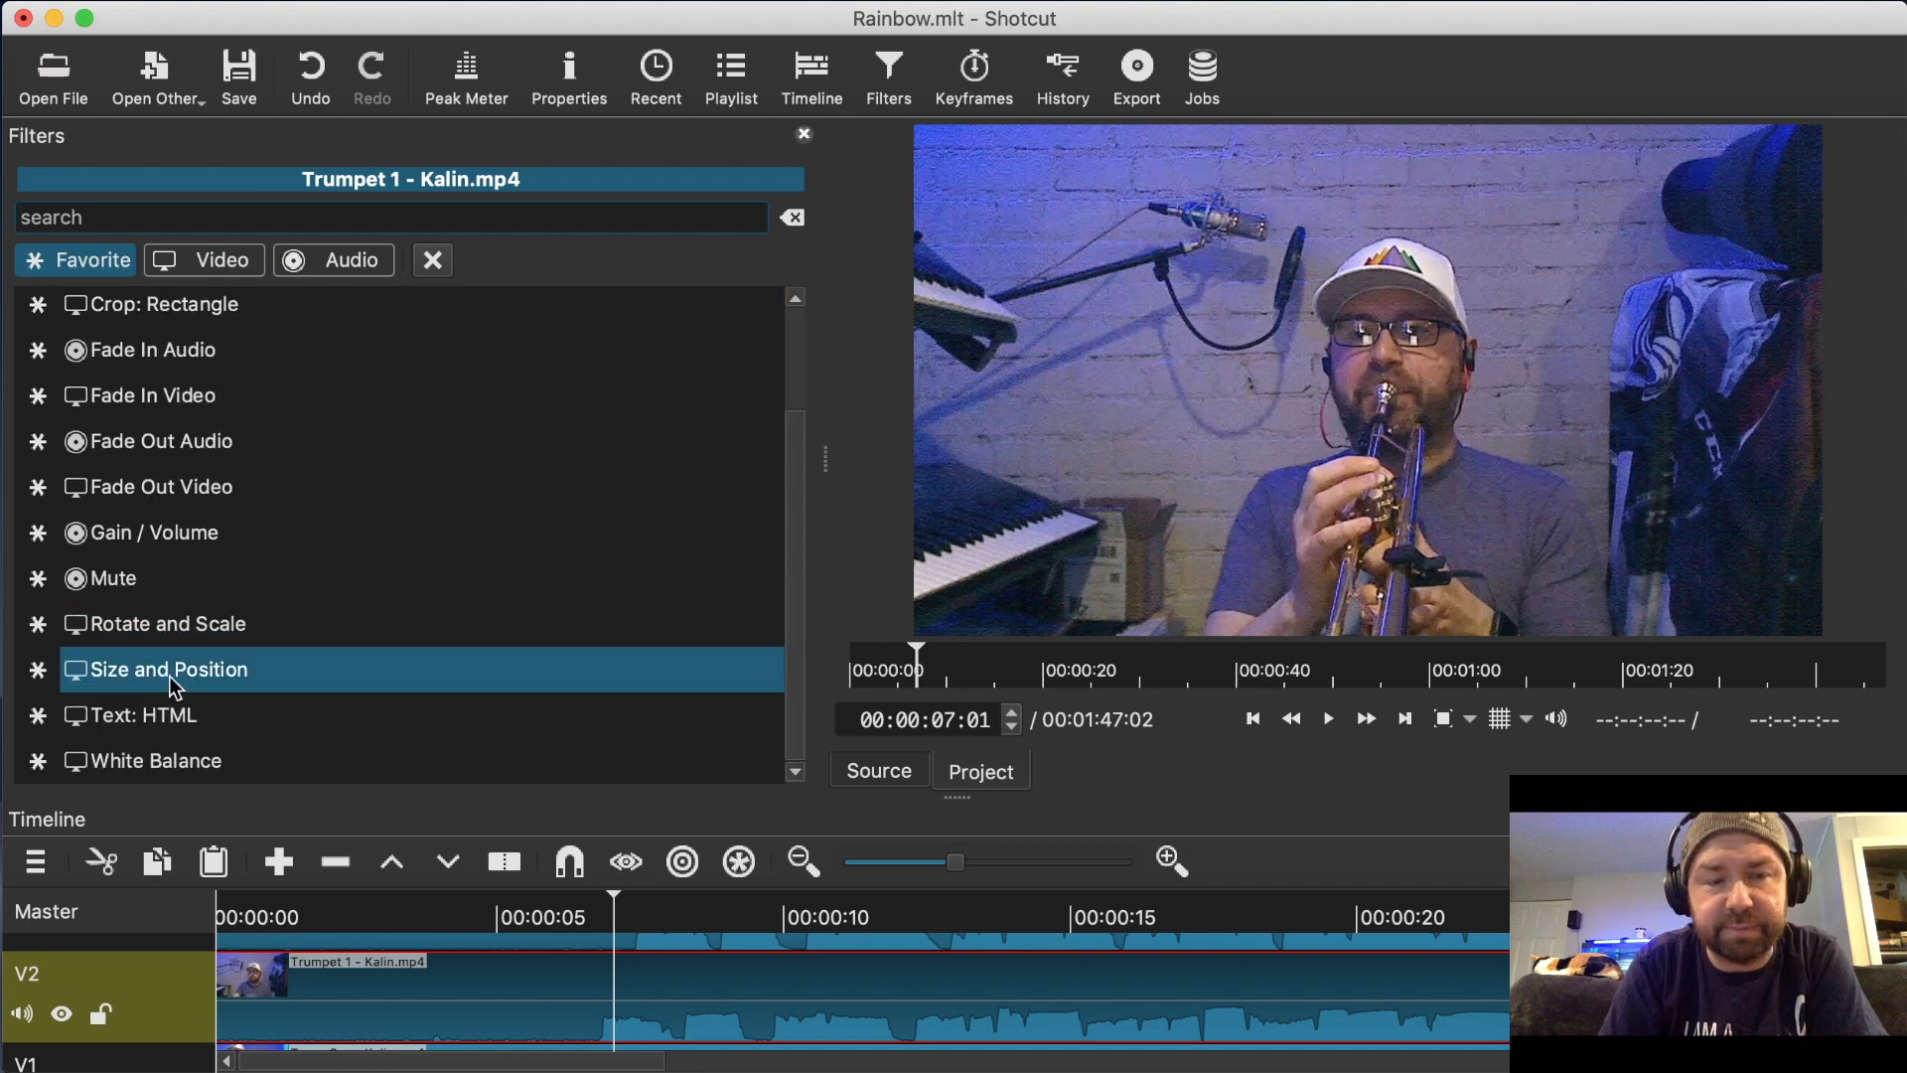
click(169, 675)
click(569, 478)
click(482, 528)
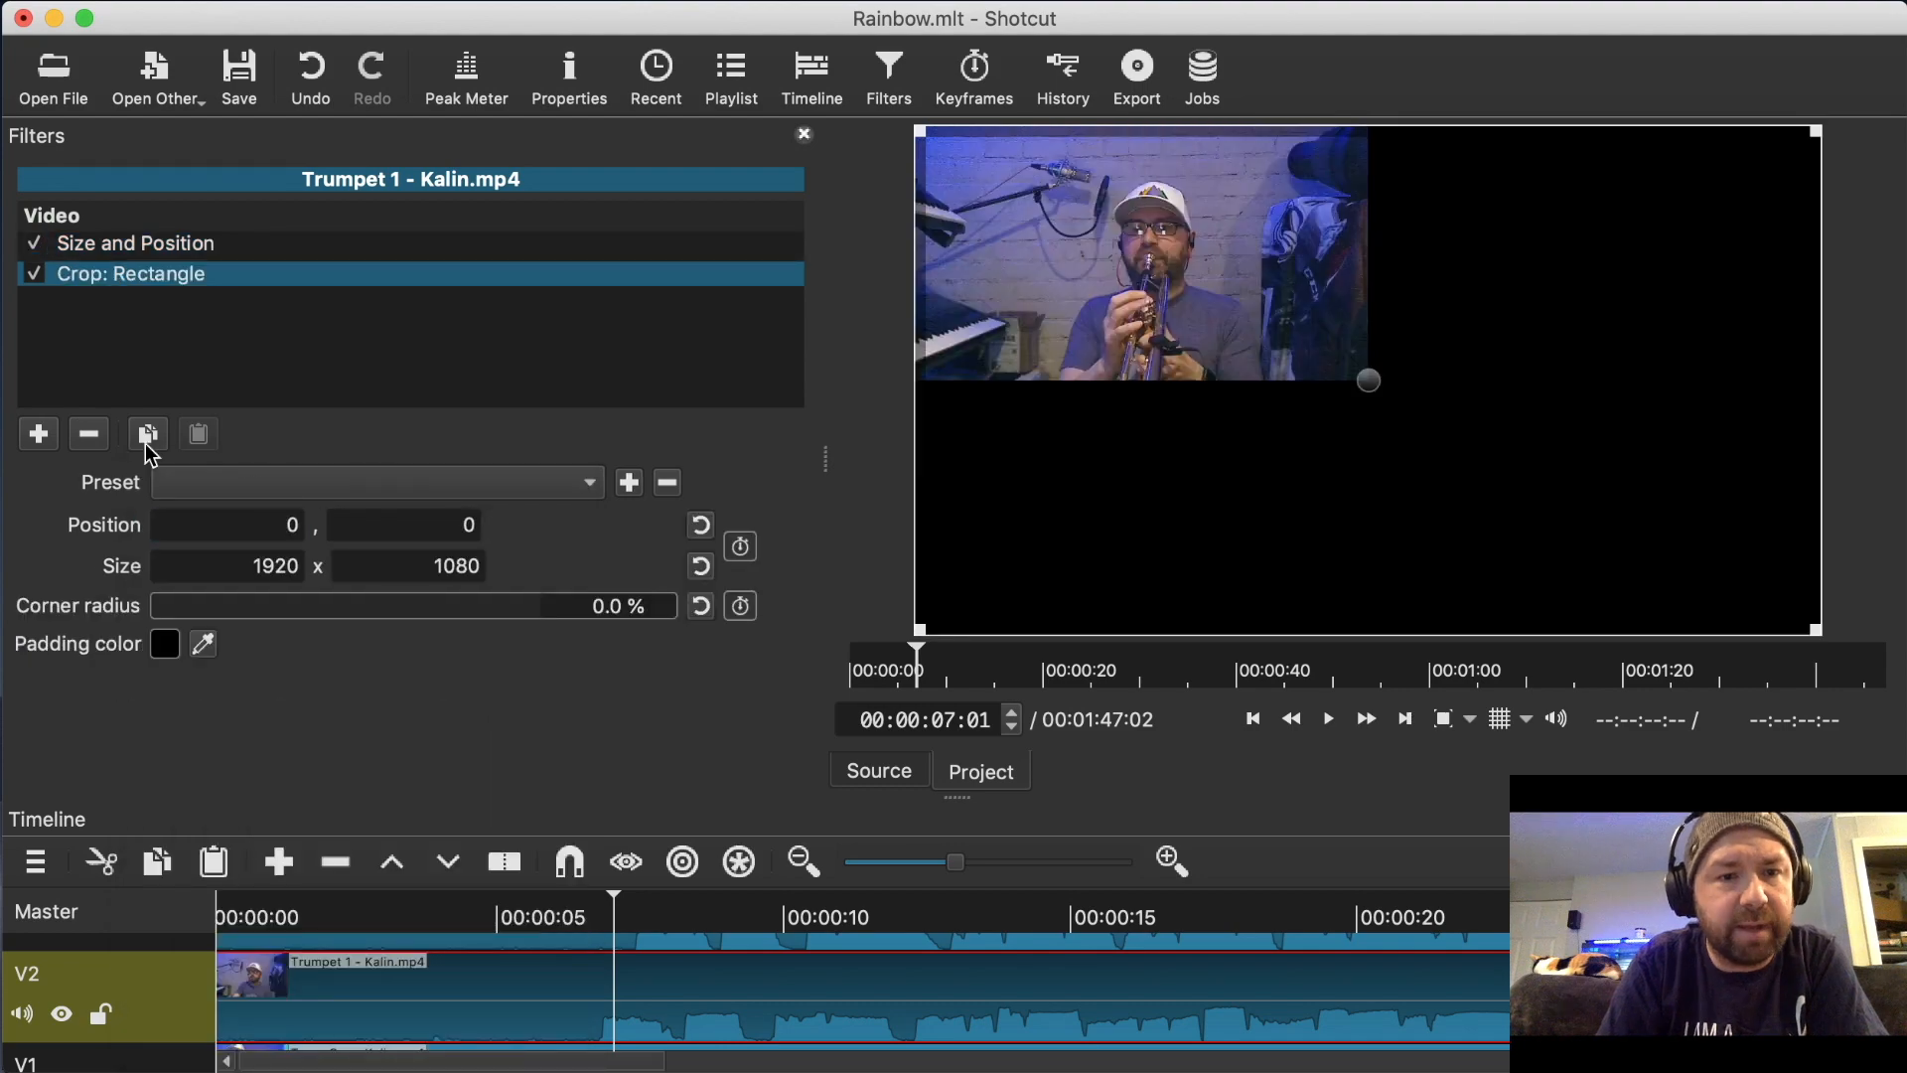
Apply the saved preset "Row 1/2, Slot 2/4" to Trumpet 1's Crop: Rectangle filter and check its padding color without changing it.
click(454, 495)
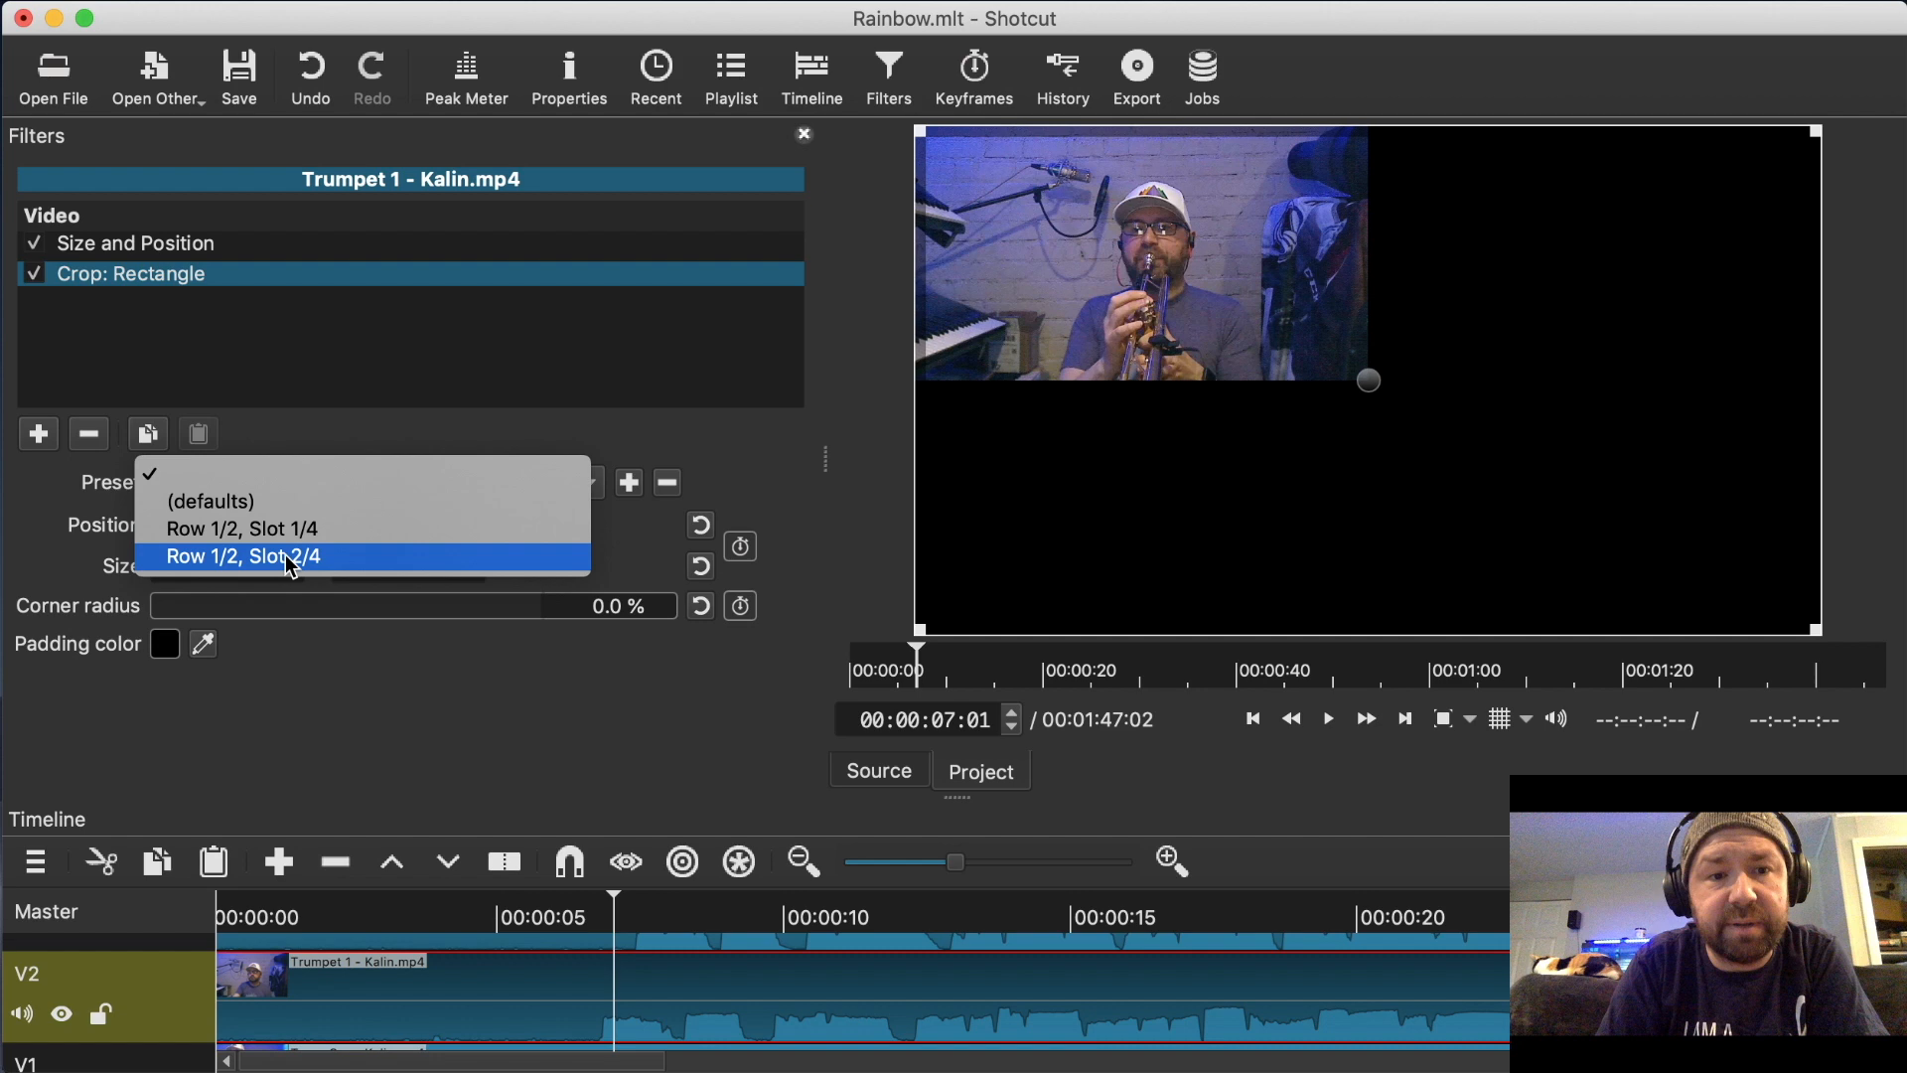
click(292, 559)
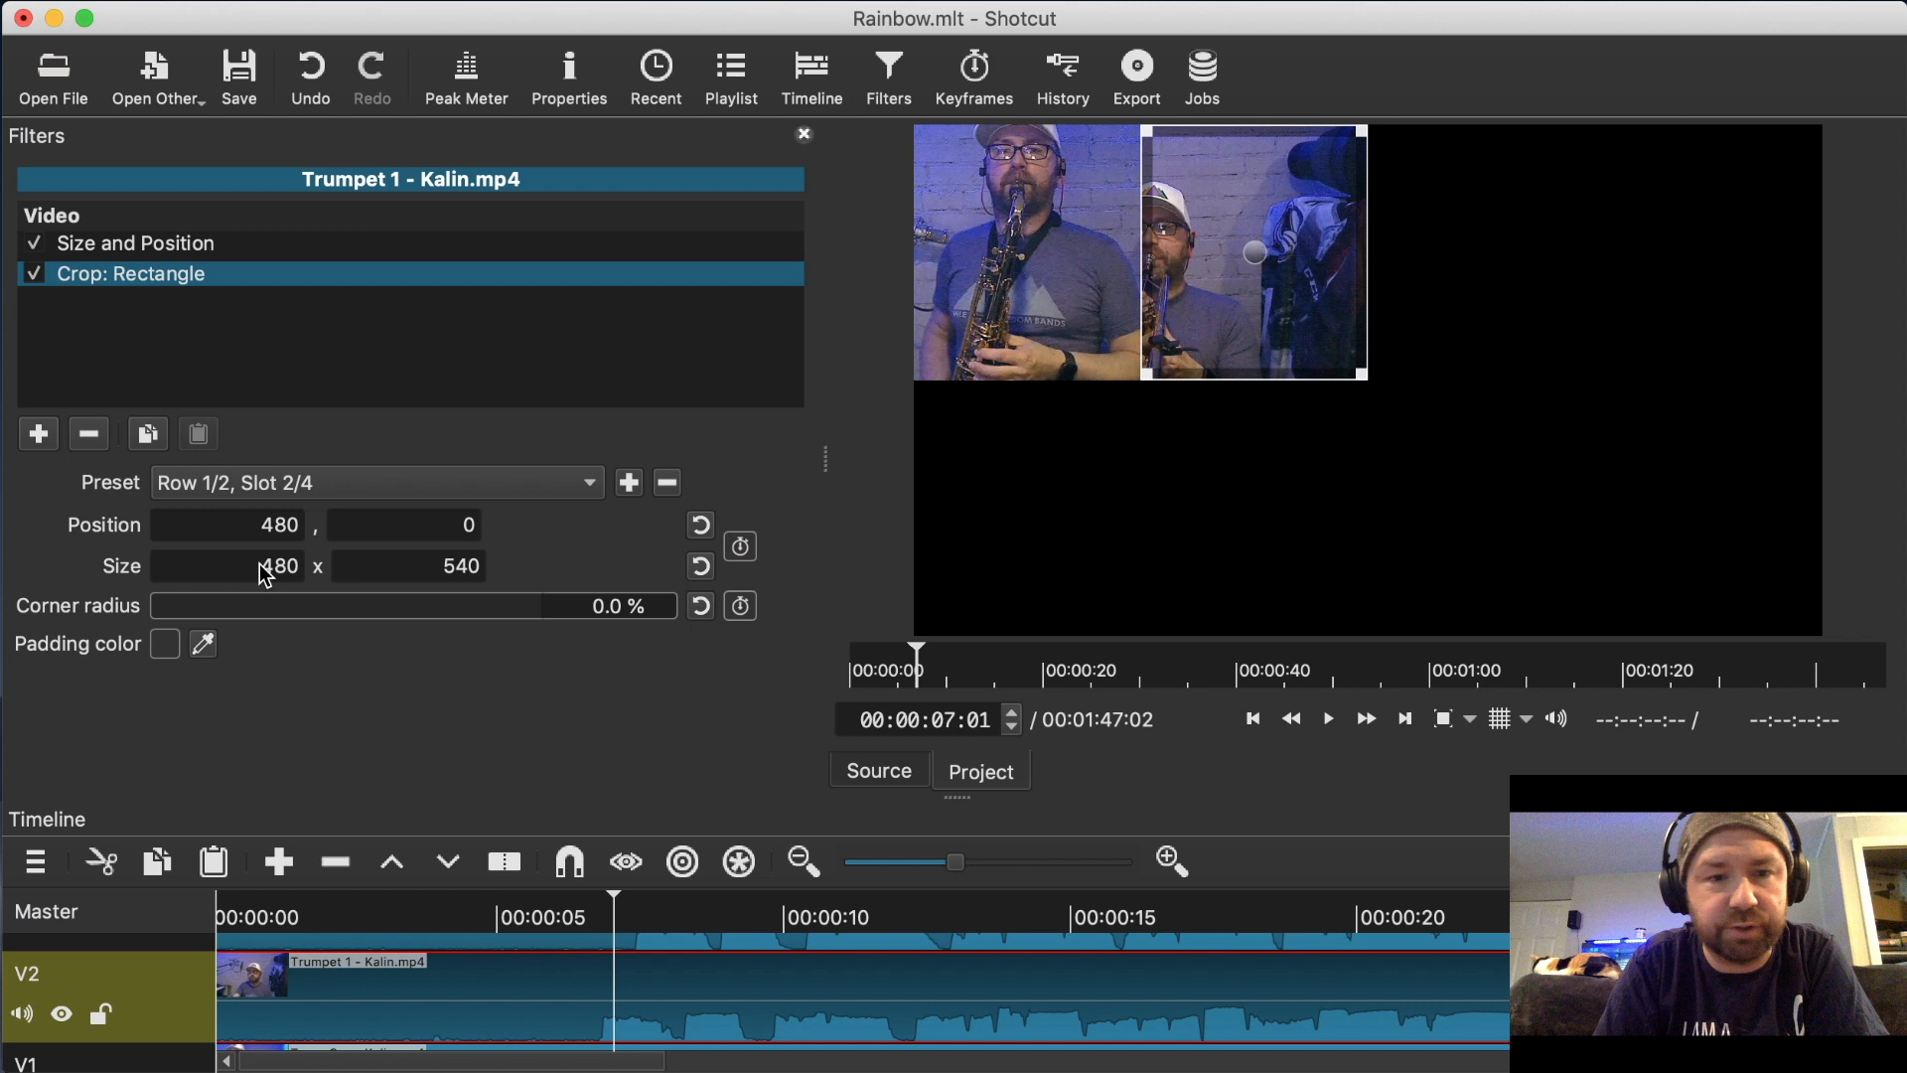
click(164, 648)
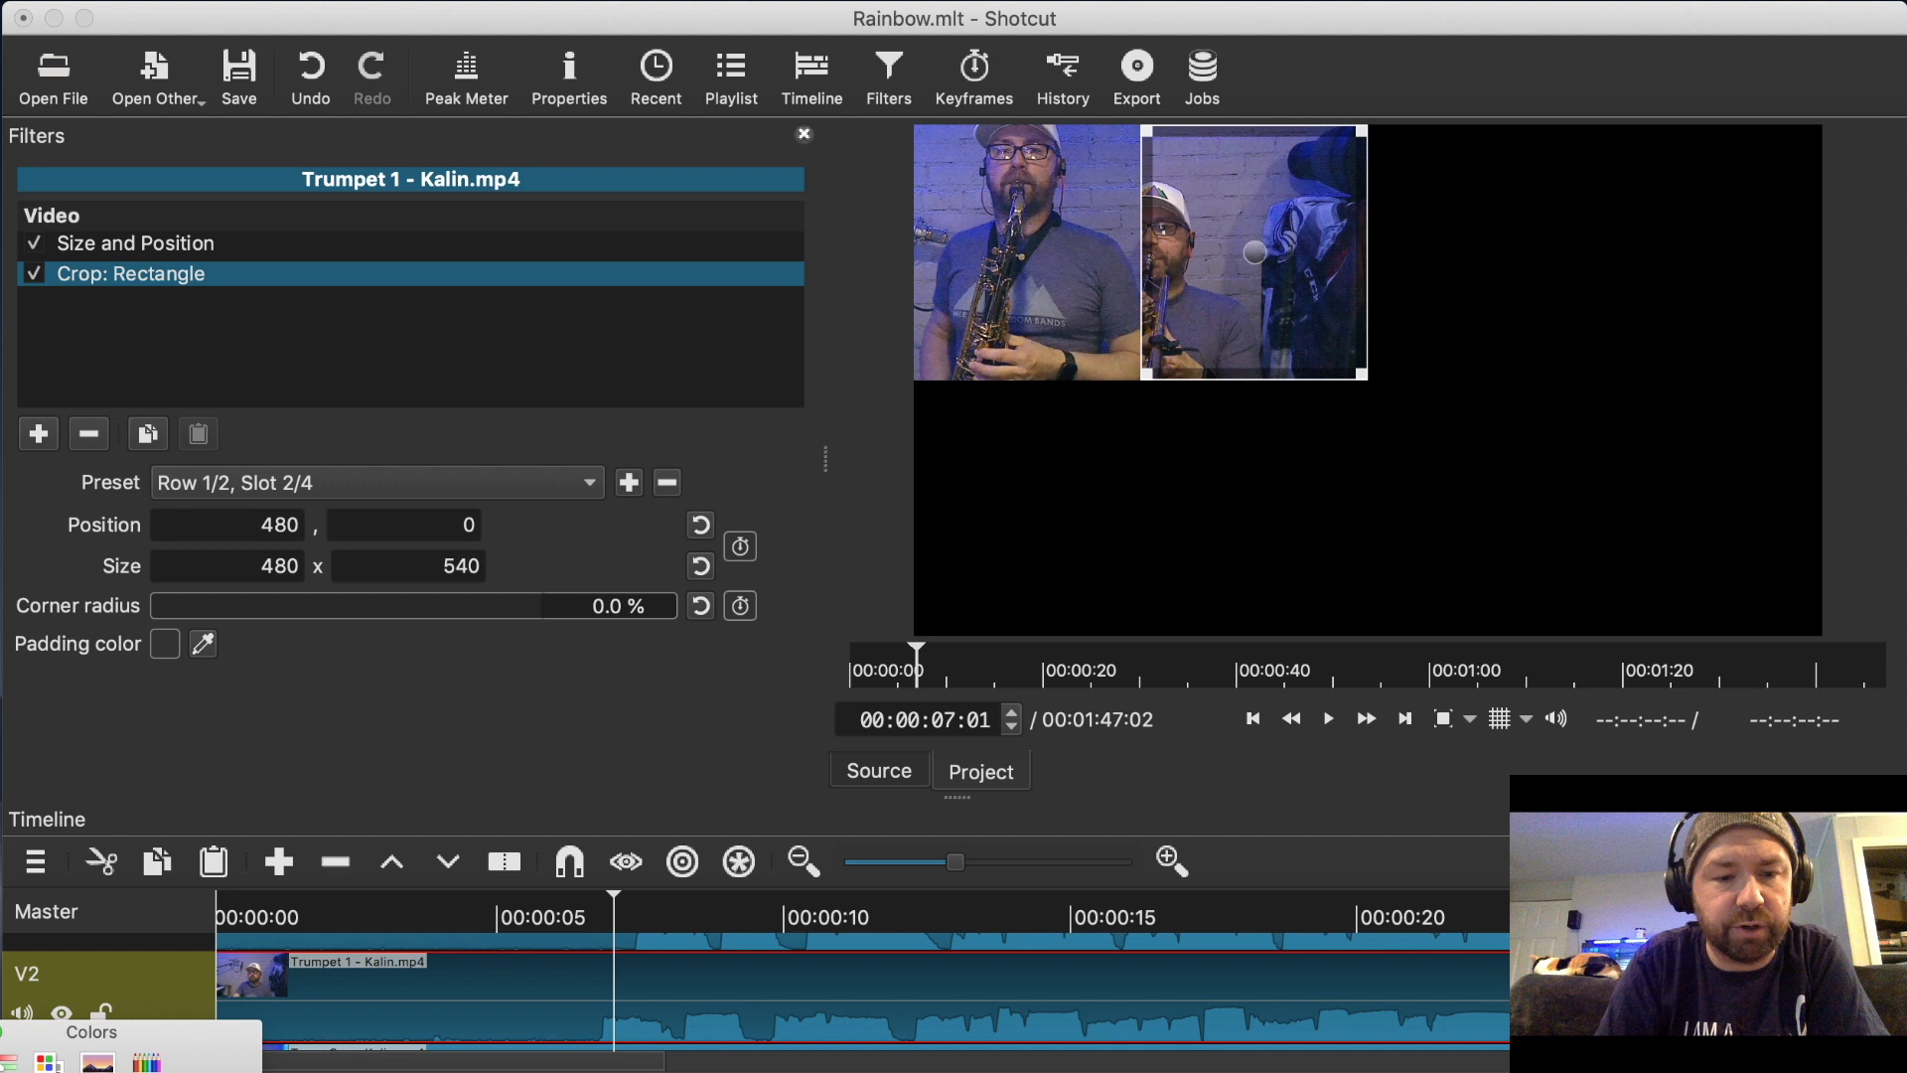
click(1012, 479)
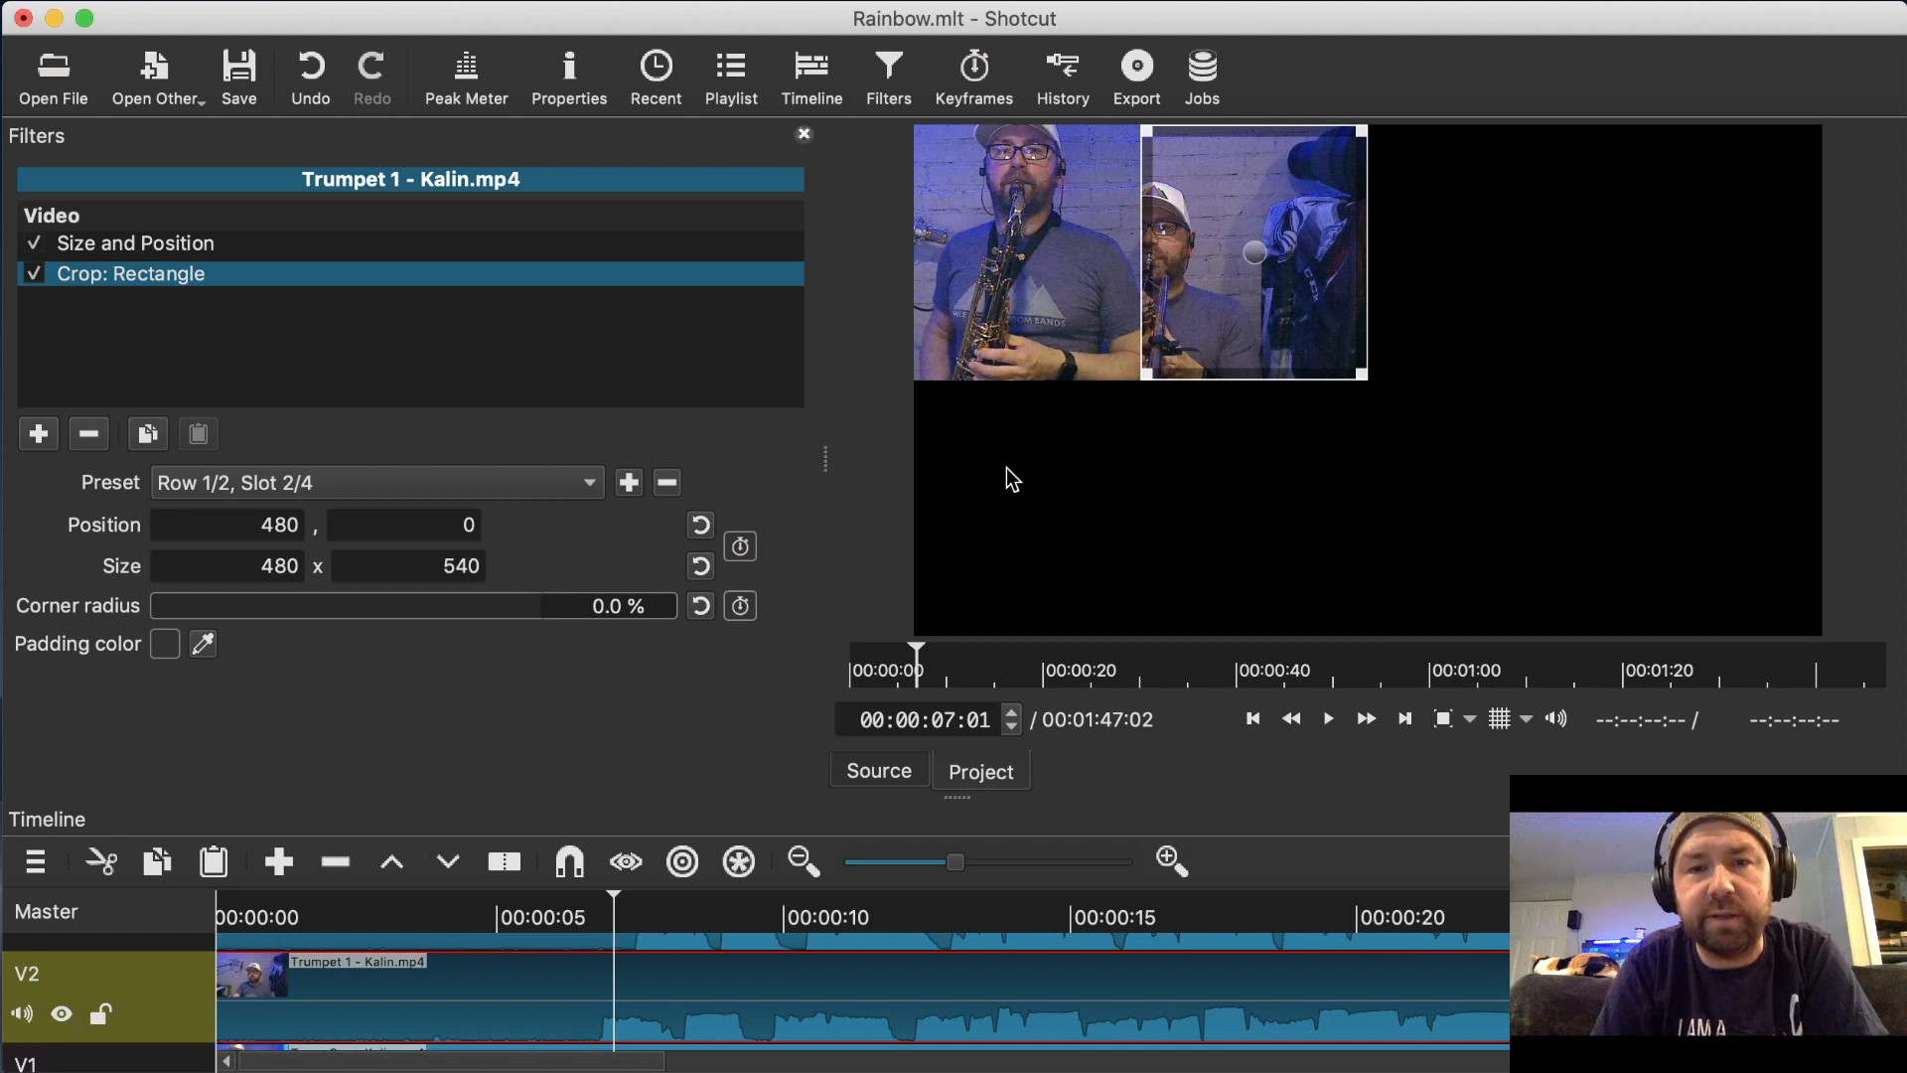
Resize the Trumpet 1 picture to about 1069 x 601 at position 218, -16 so the player sits within the second slot.
click(209, 247)
drag(1152, 294, 1486, 447)
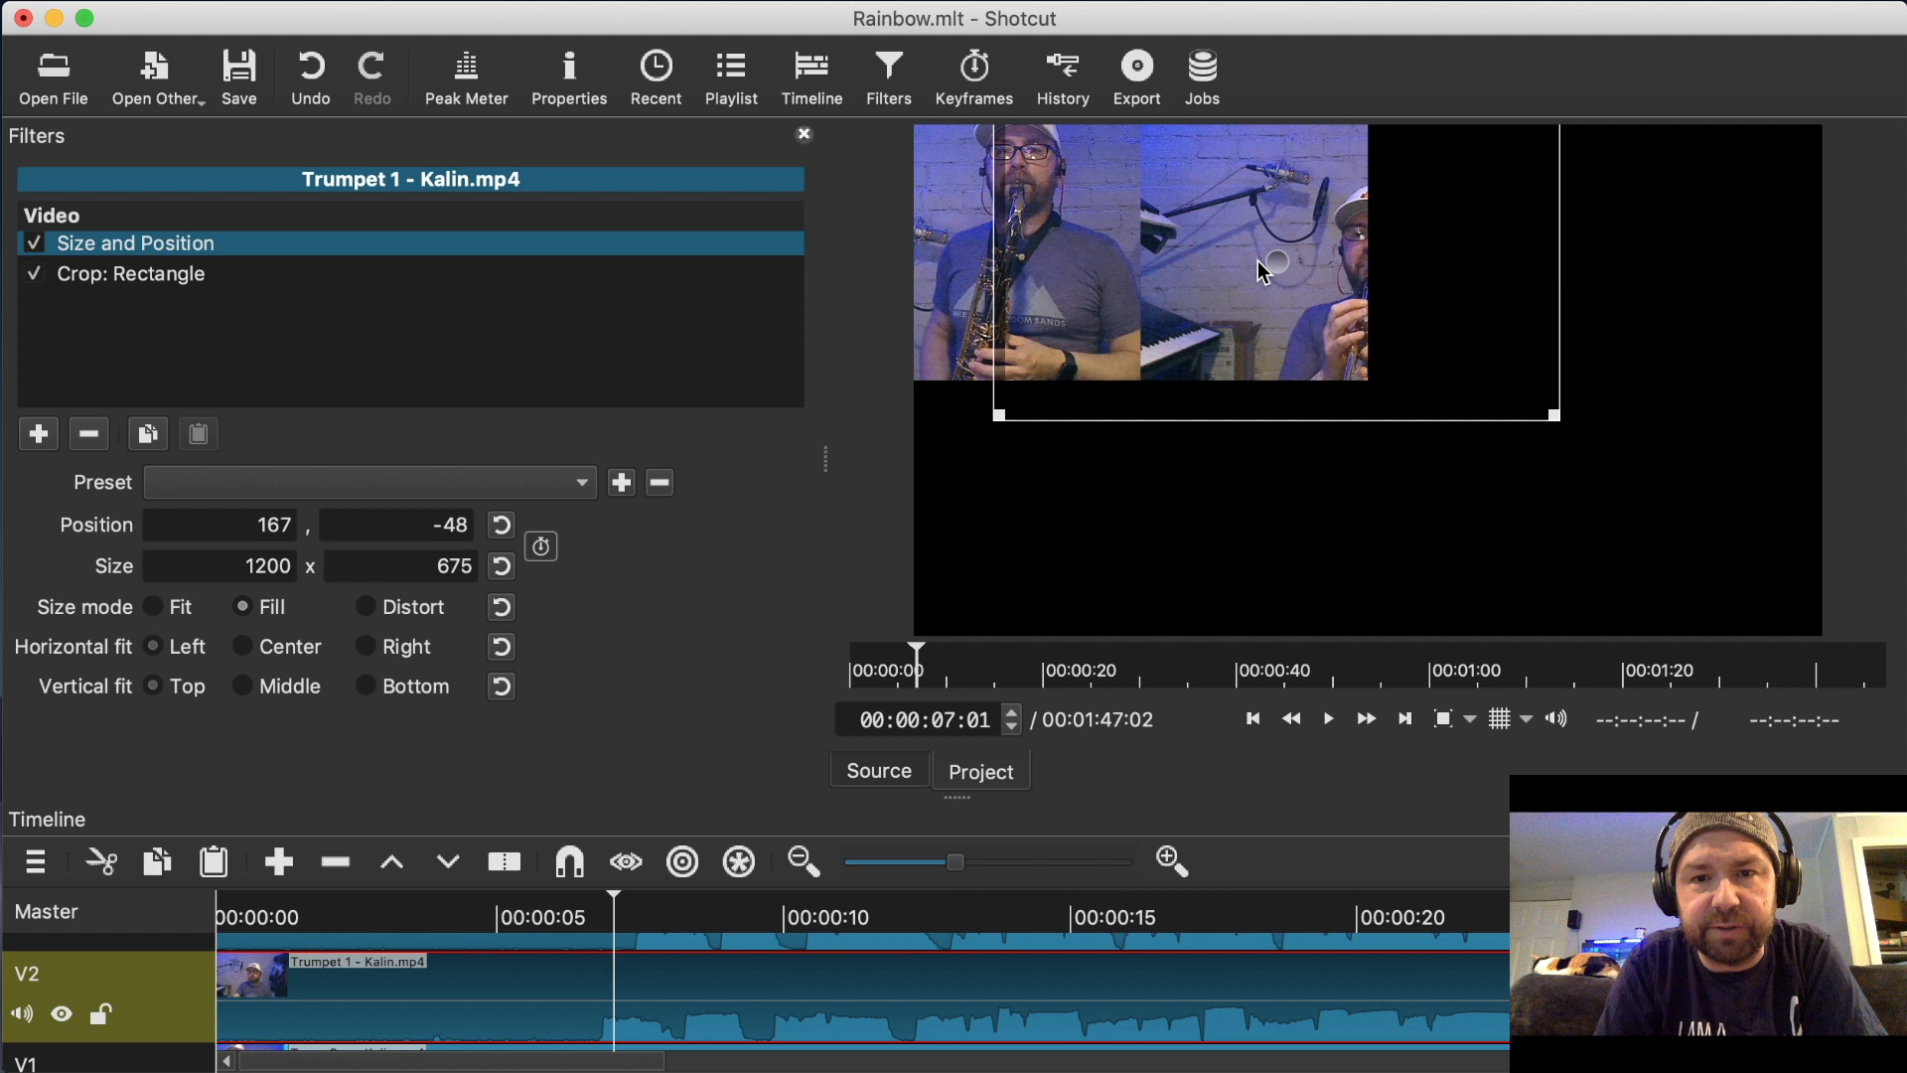
drag(1264, 271, 1263, 271)
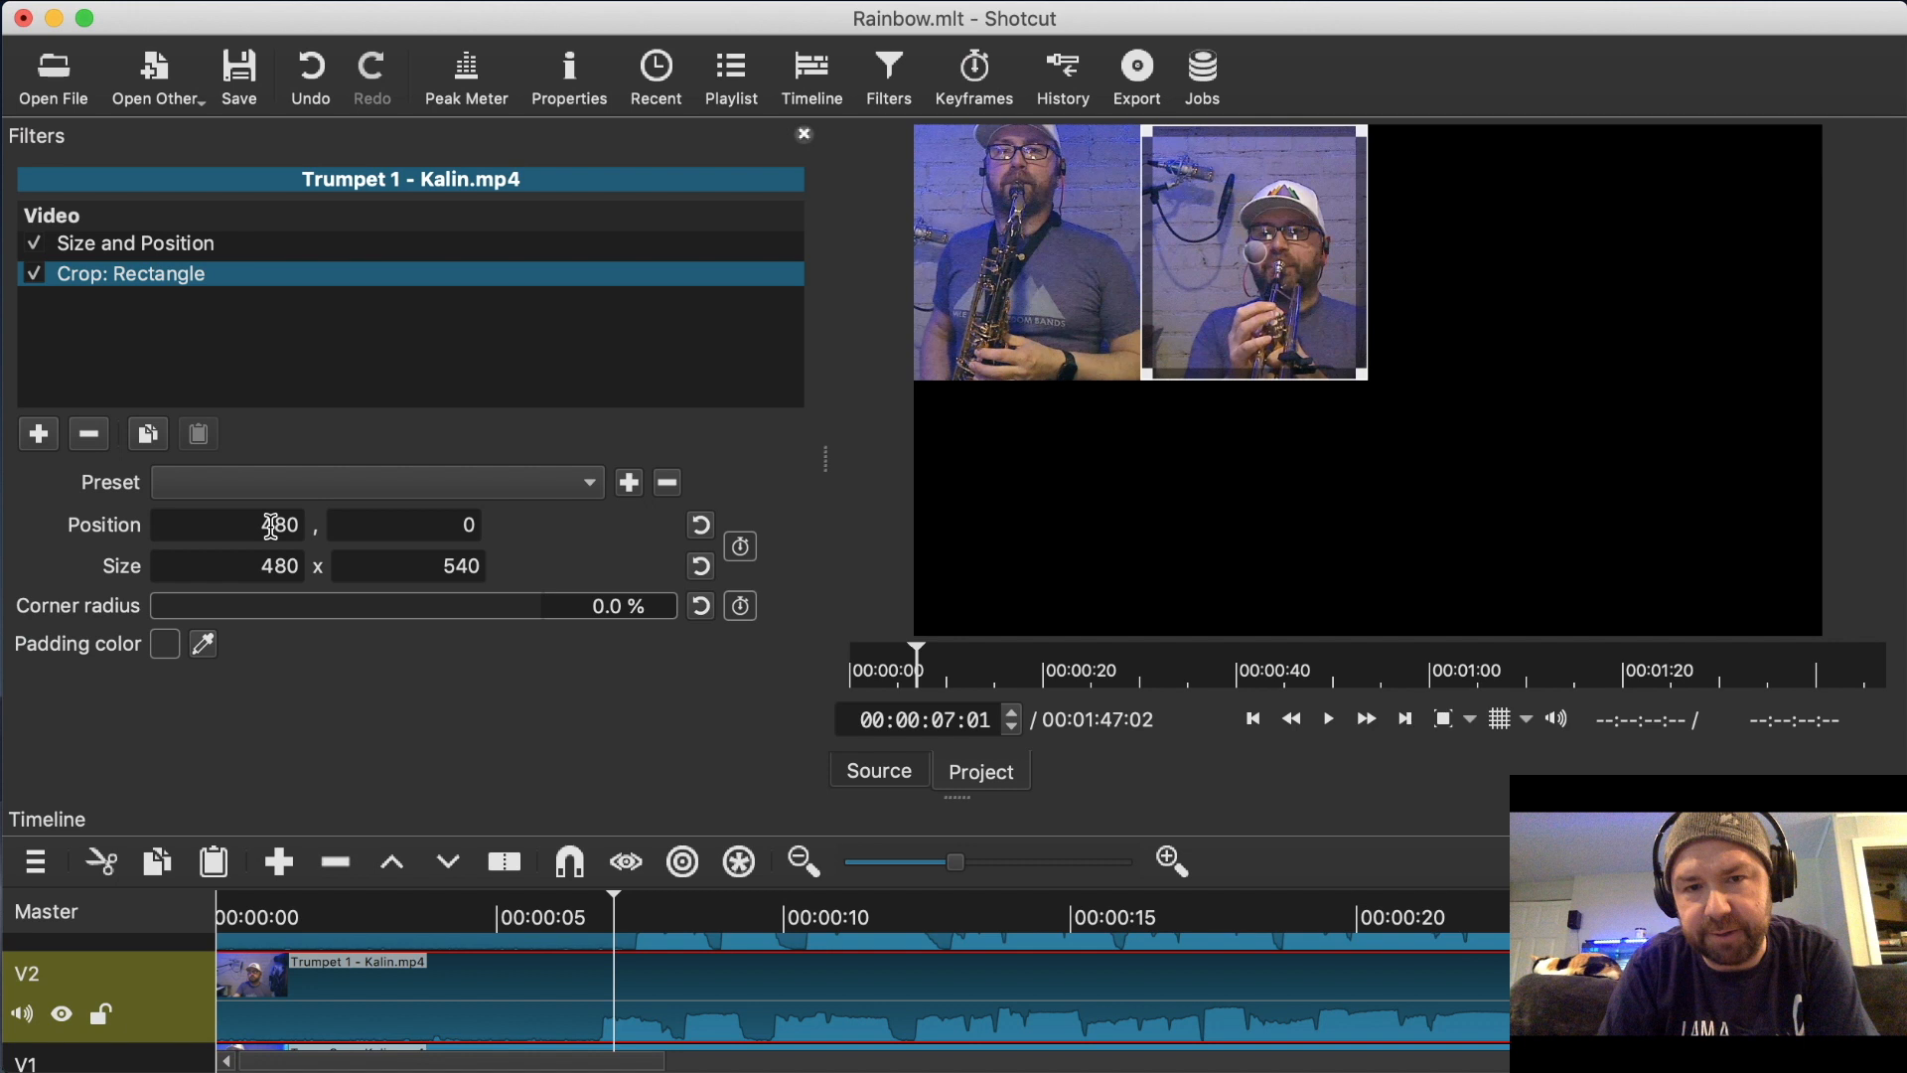
Compare the Crop: Rectangle position values of the Trumpet 1 and tenor sax clips.
click(258, 527)
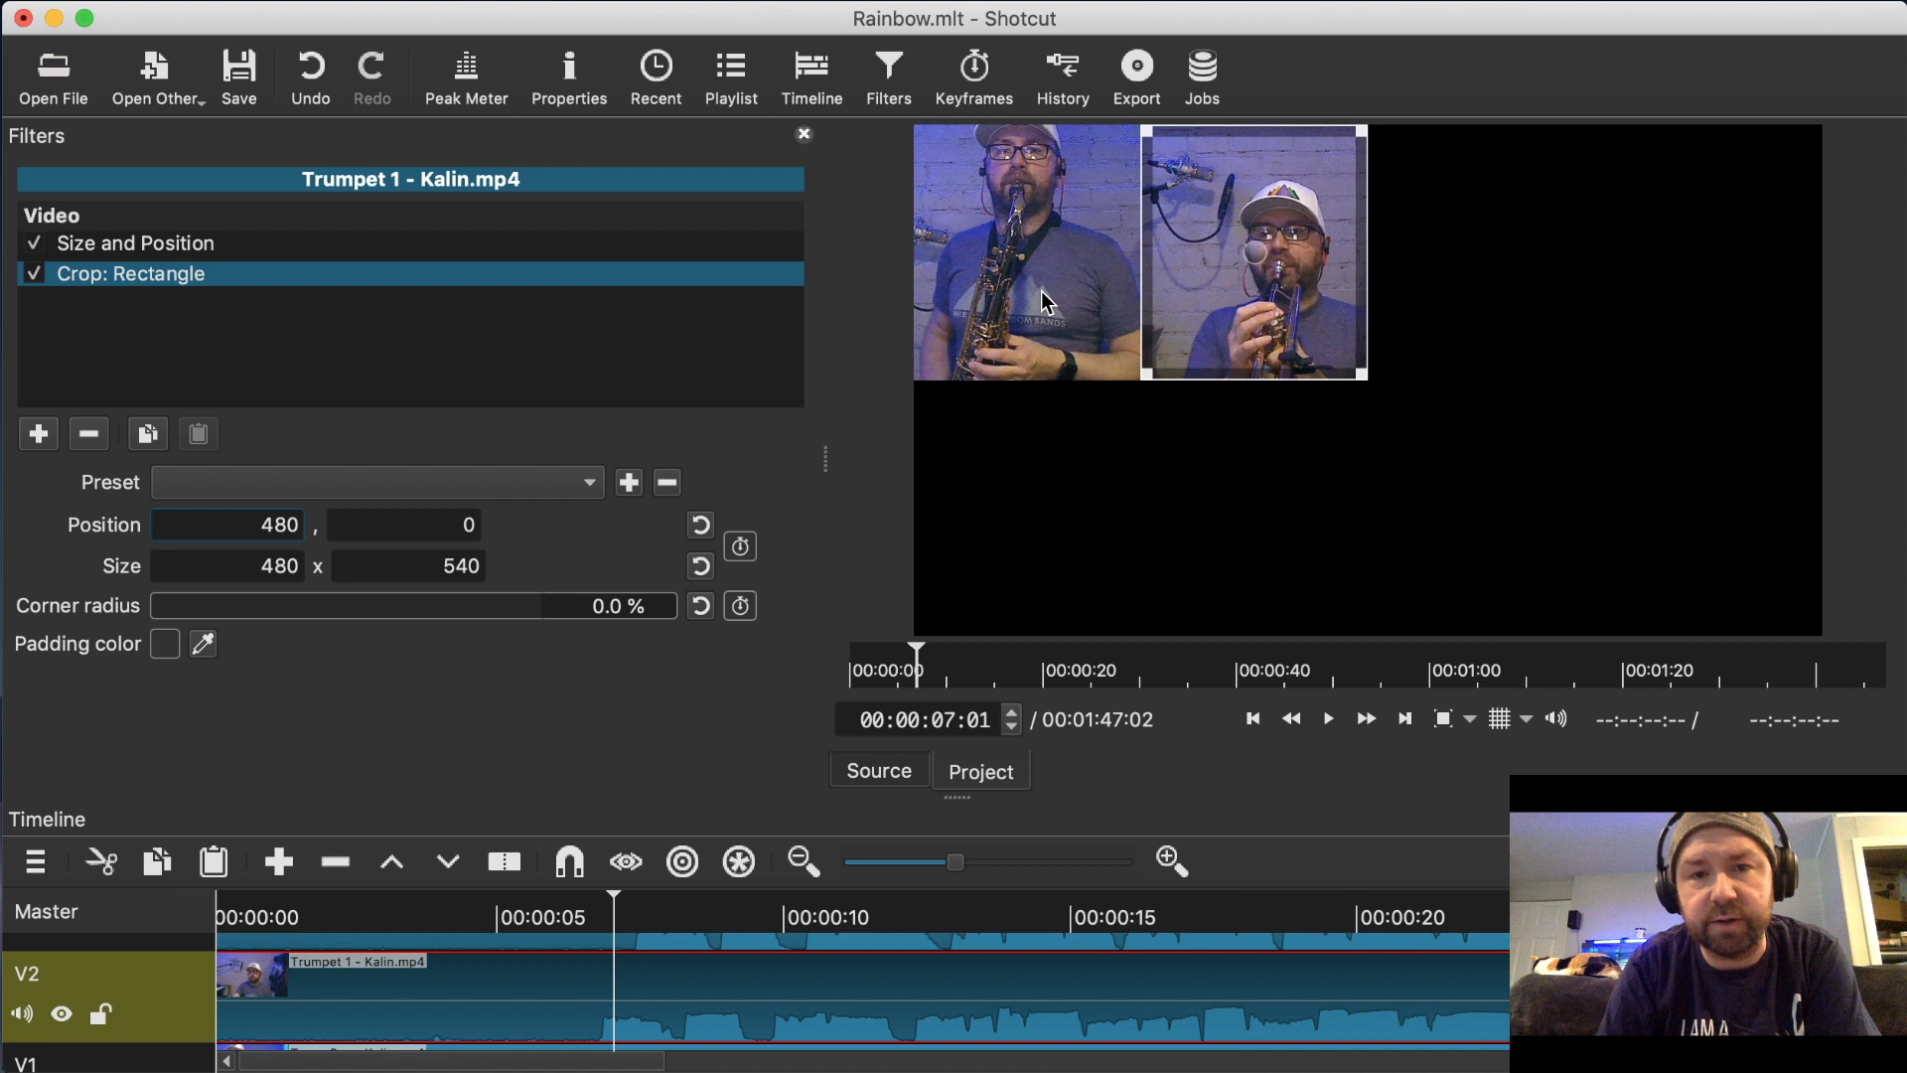
scroll(598, 978, down, 2)
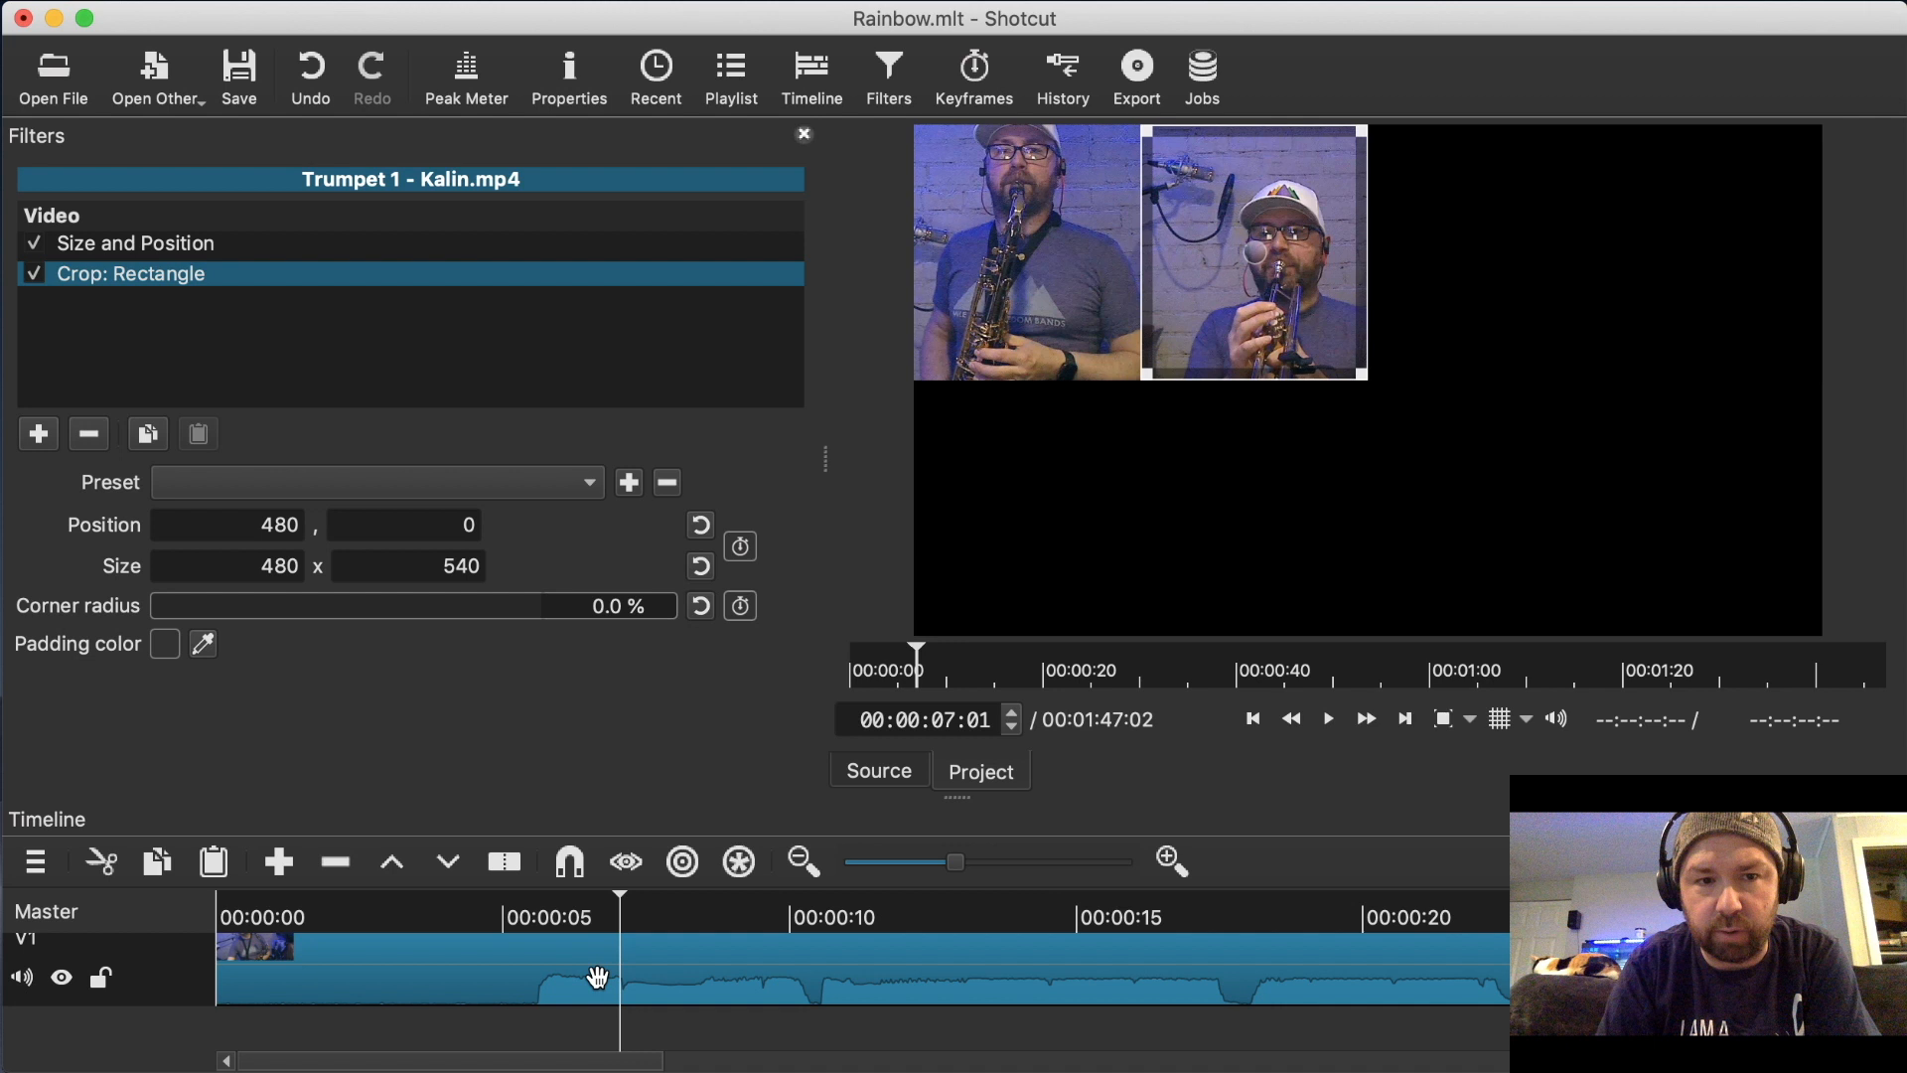
click(598, 978)
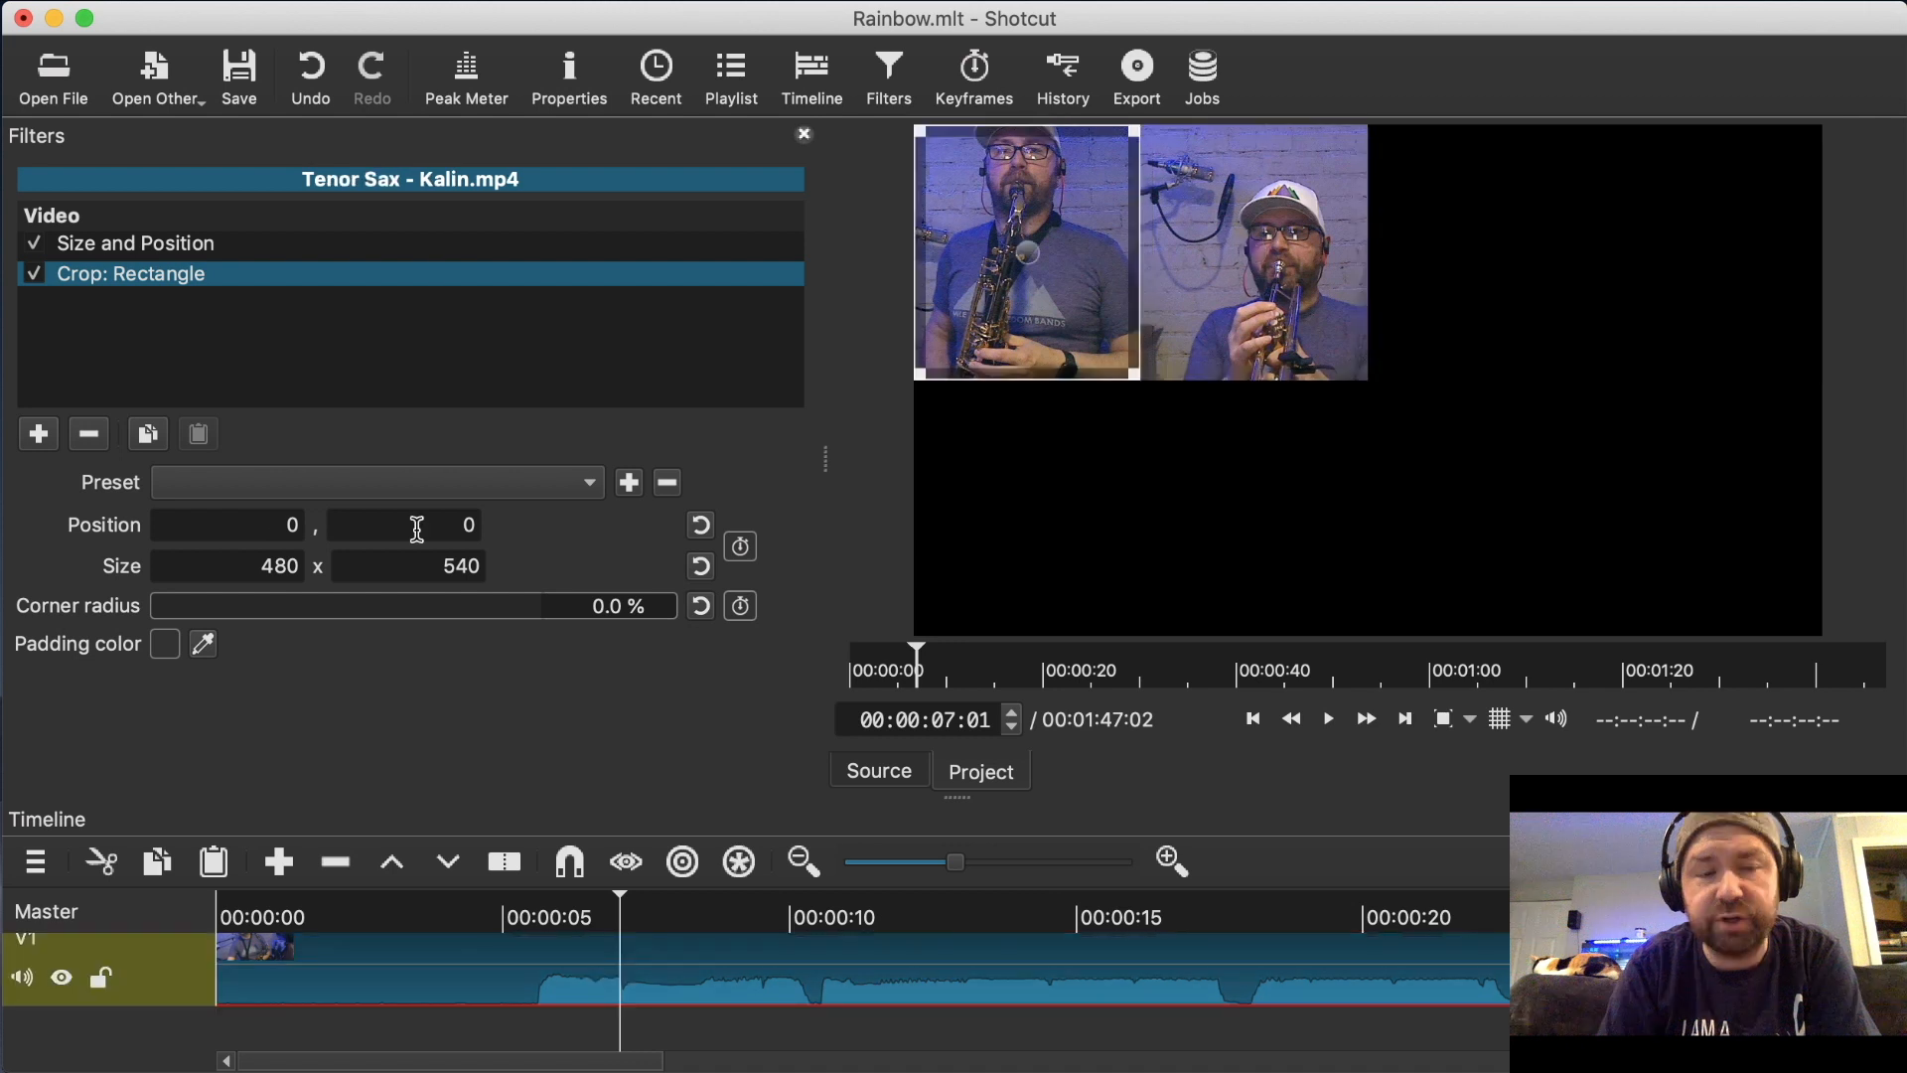
click(266, 521)
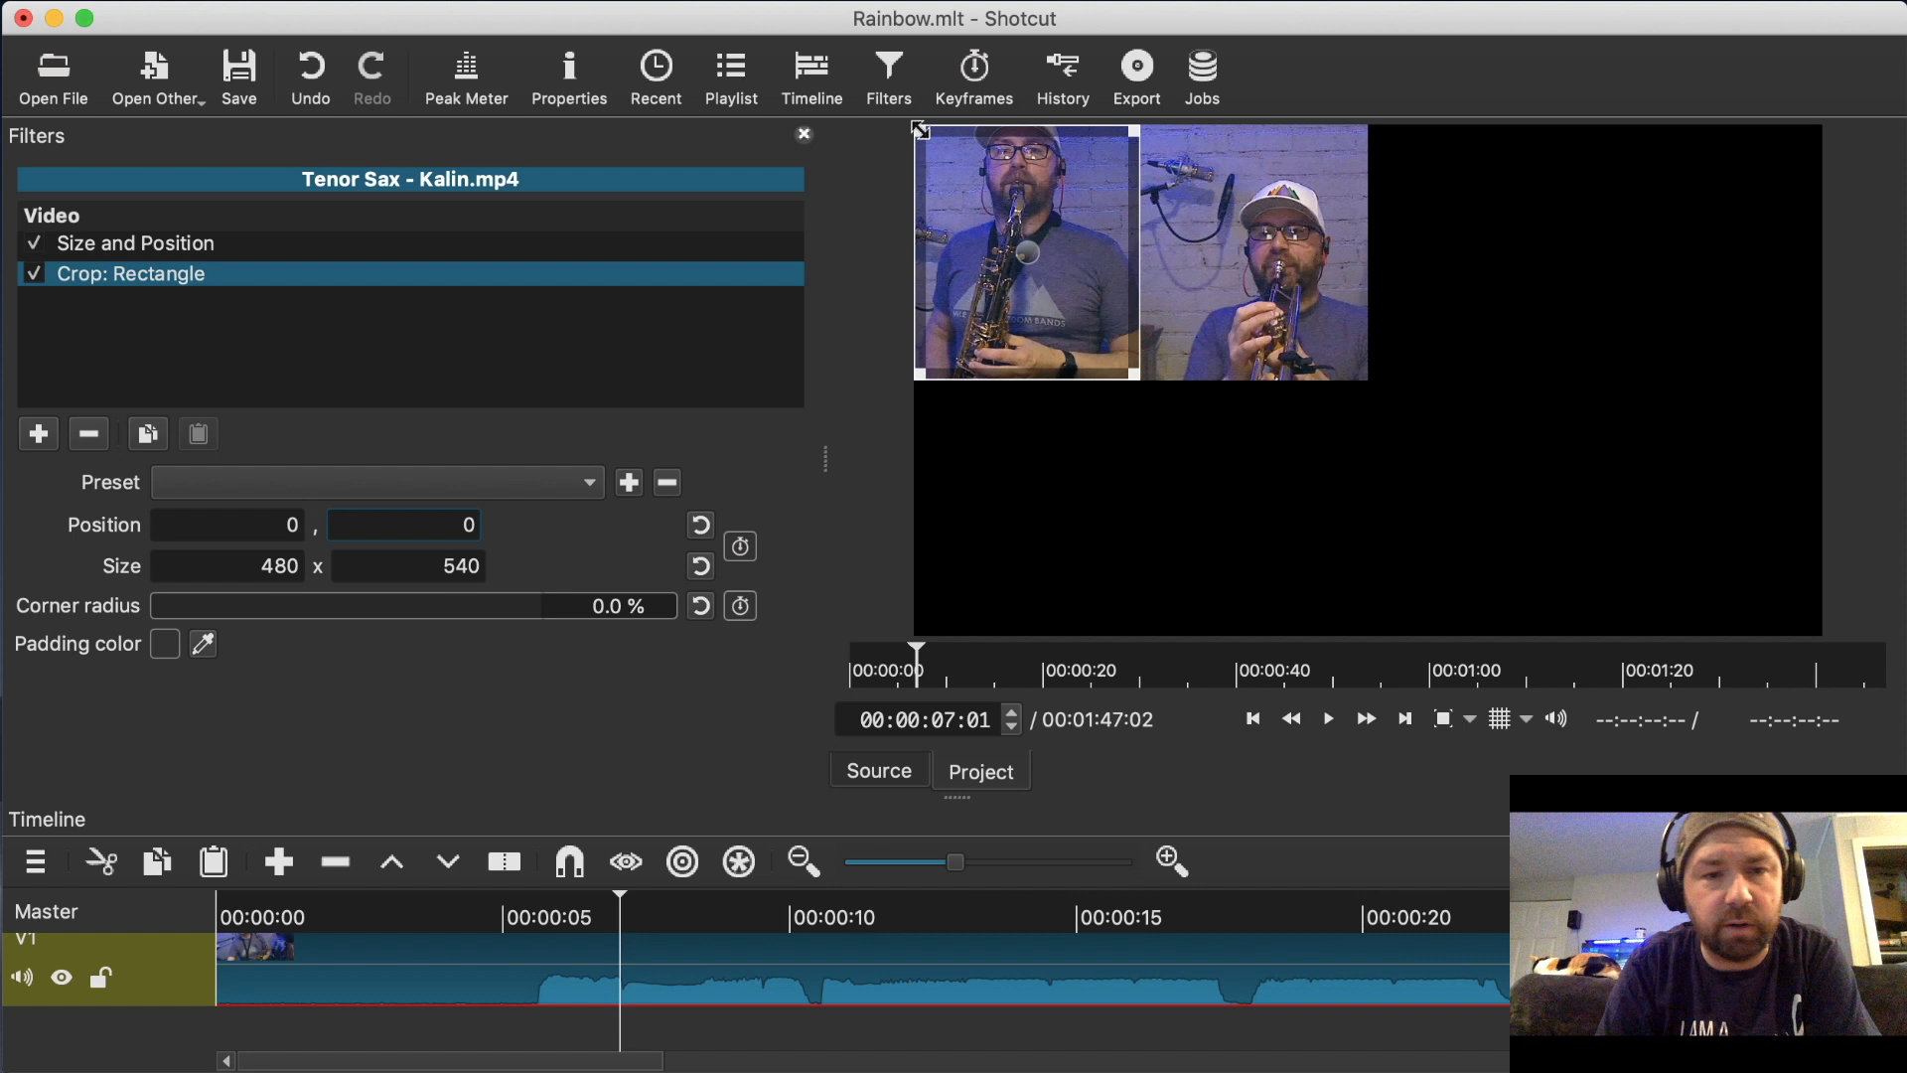
scroll(520, 987, up, 3)
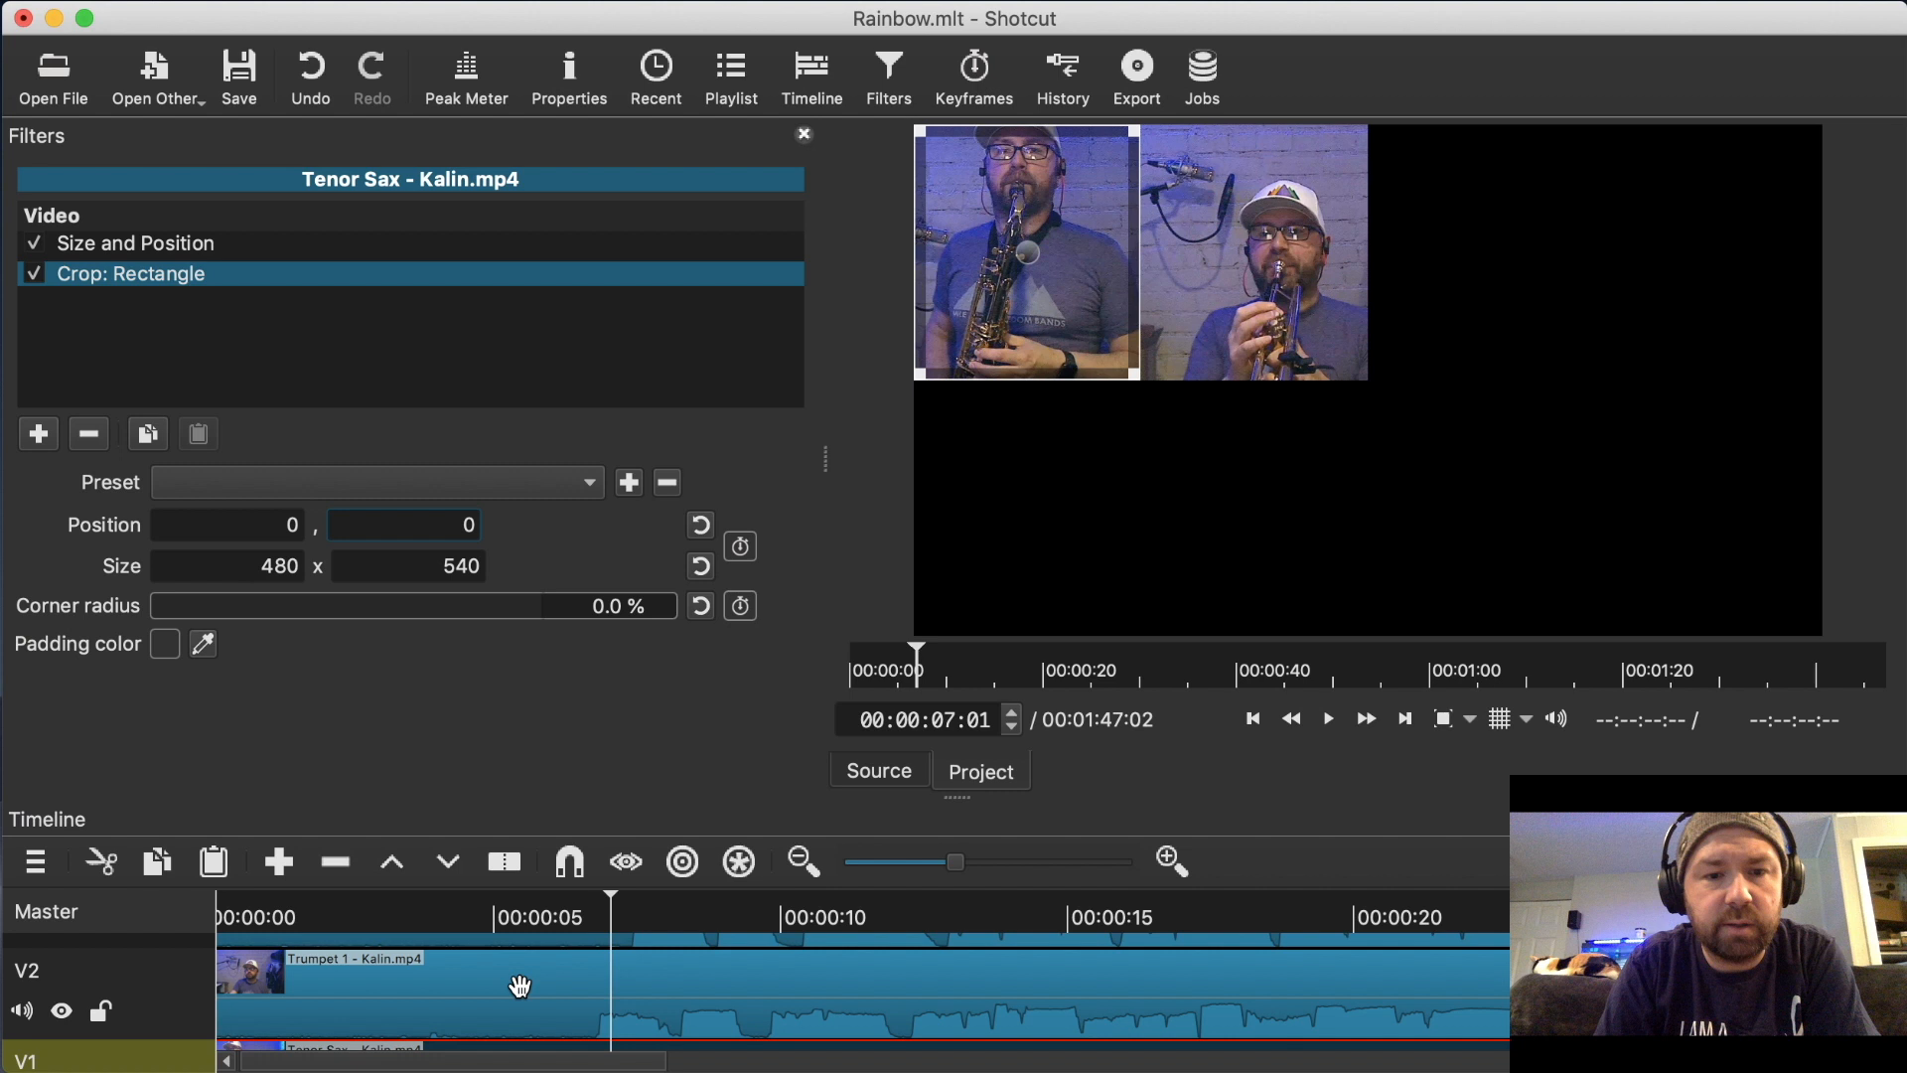
click(517, 981)
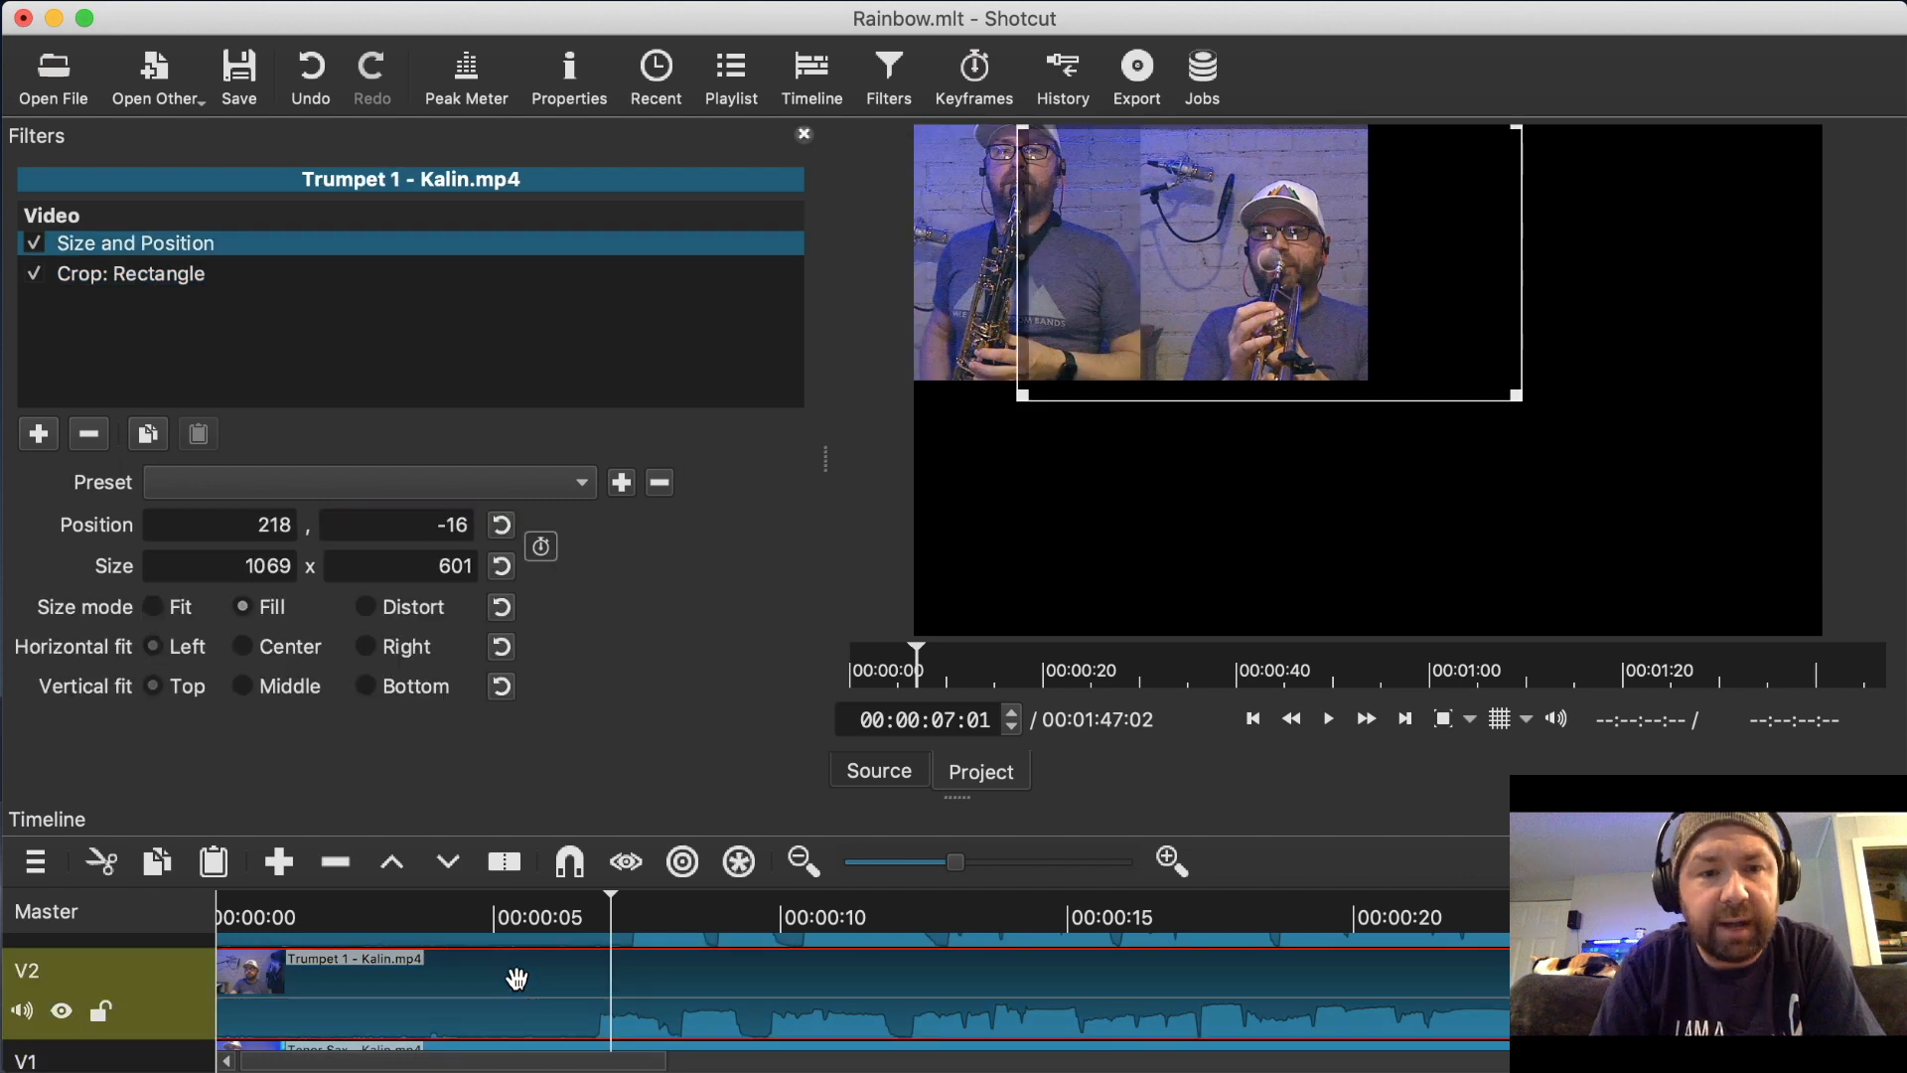
Try a vertical position of 540 in Trumpet 1's Crop: Rectangle filter and set it back to 0.
click(199, 275)
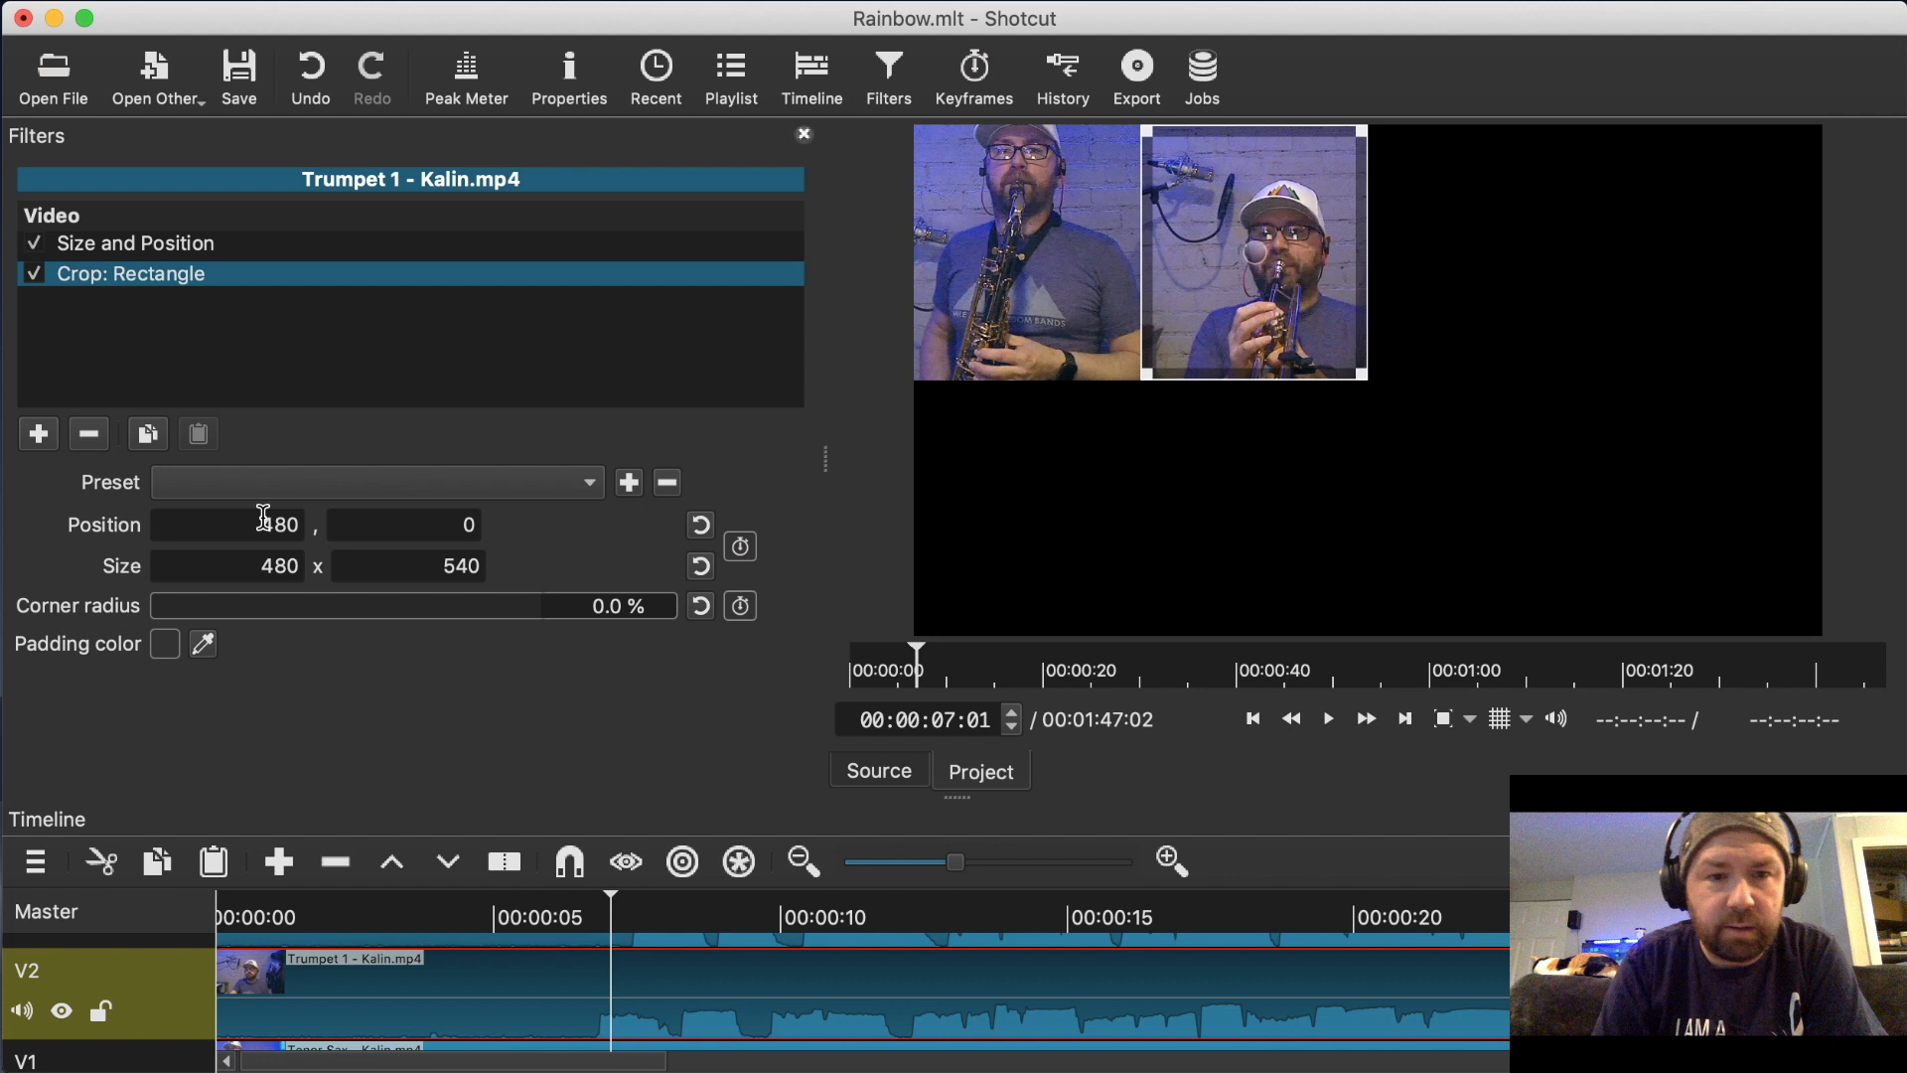
key(Tab)
text(540)
key(Return)
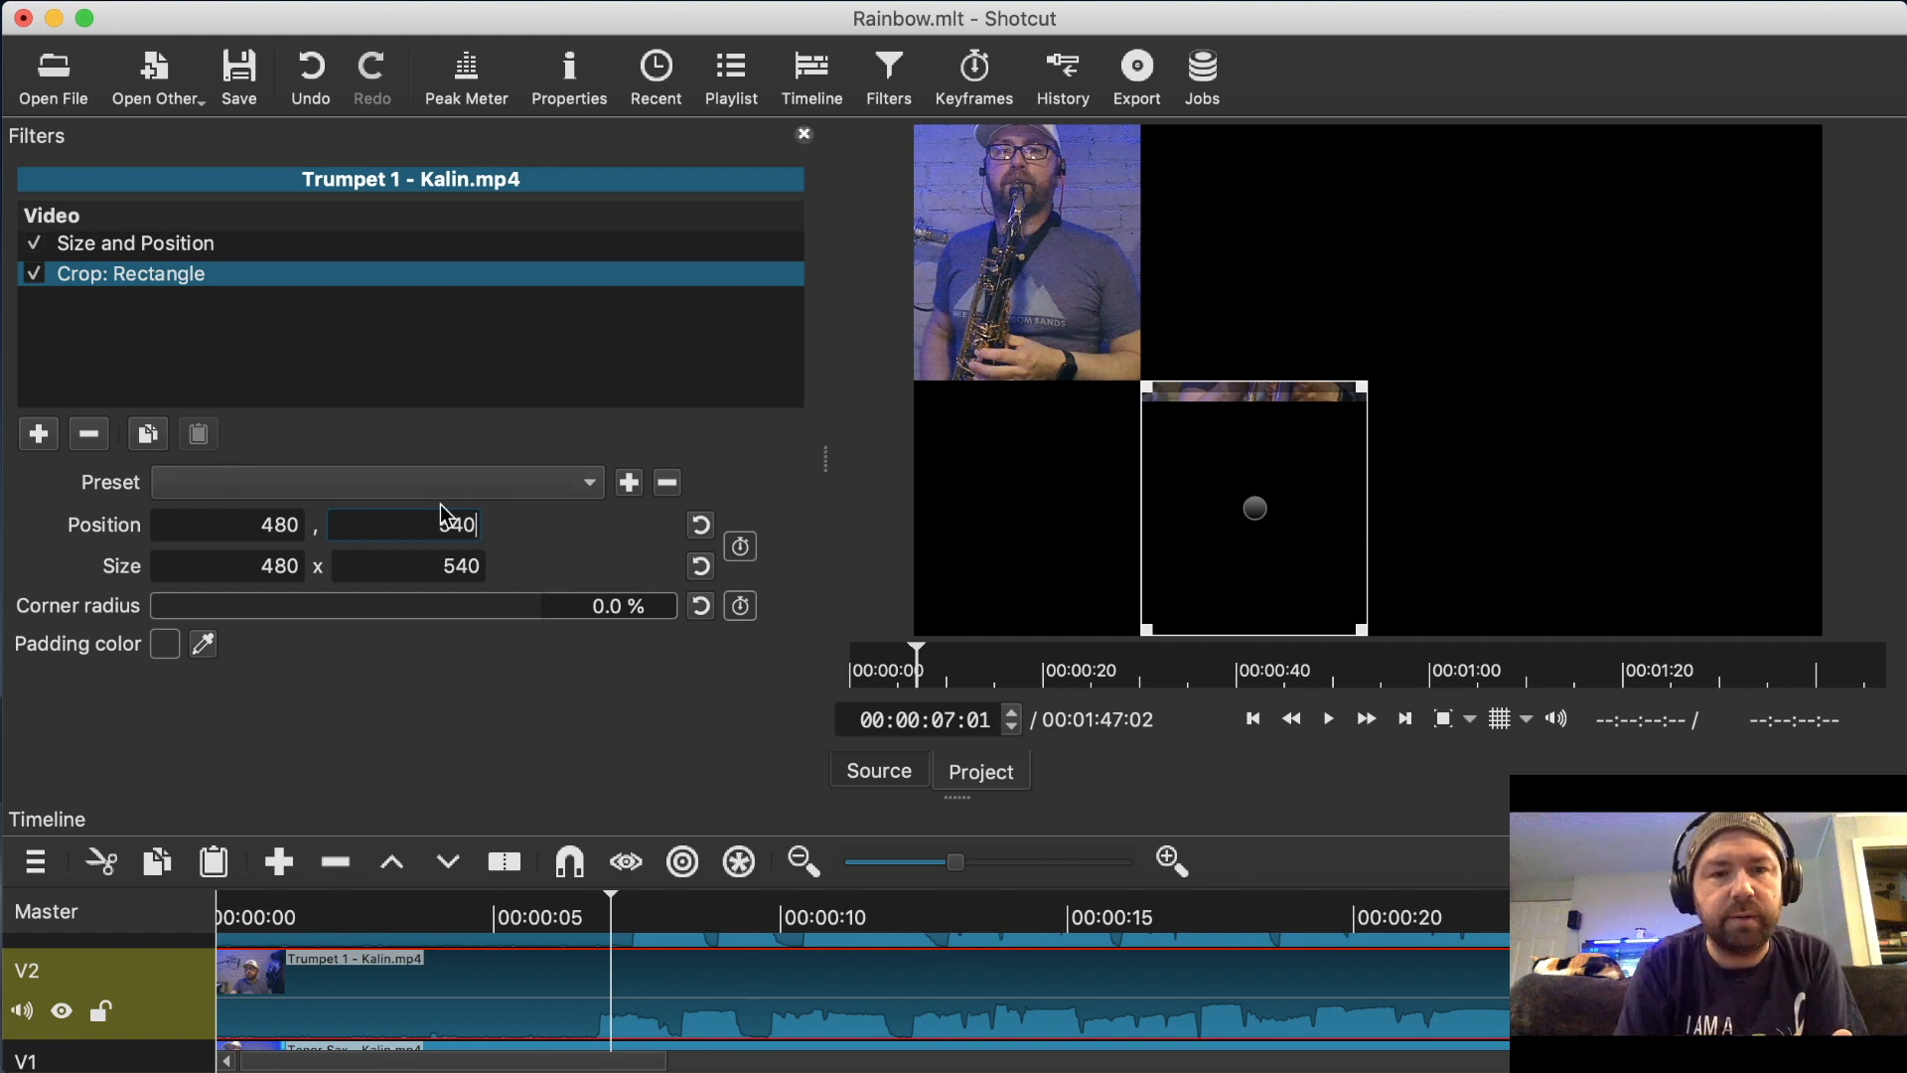
key(BackSpace)
key(BackSpace)
key(BackSpace)
text(0)
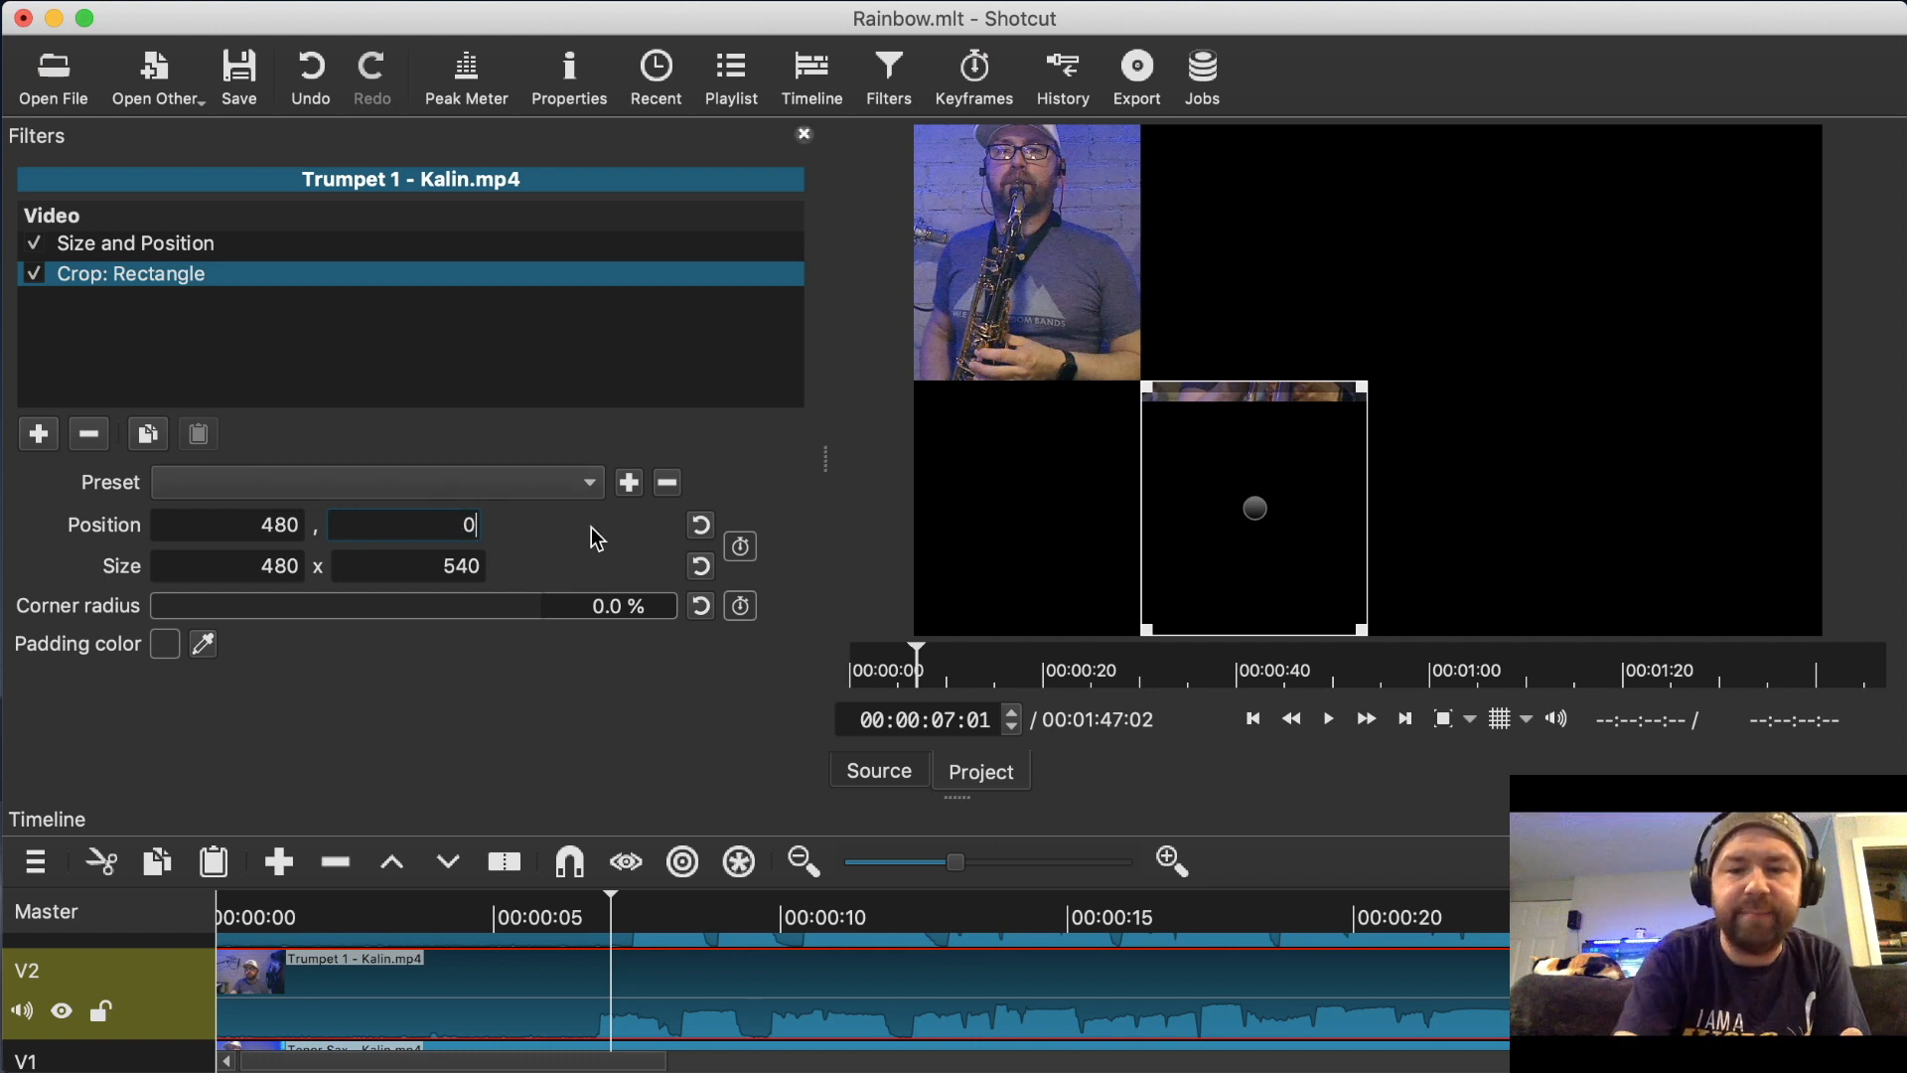
key(Return)
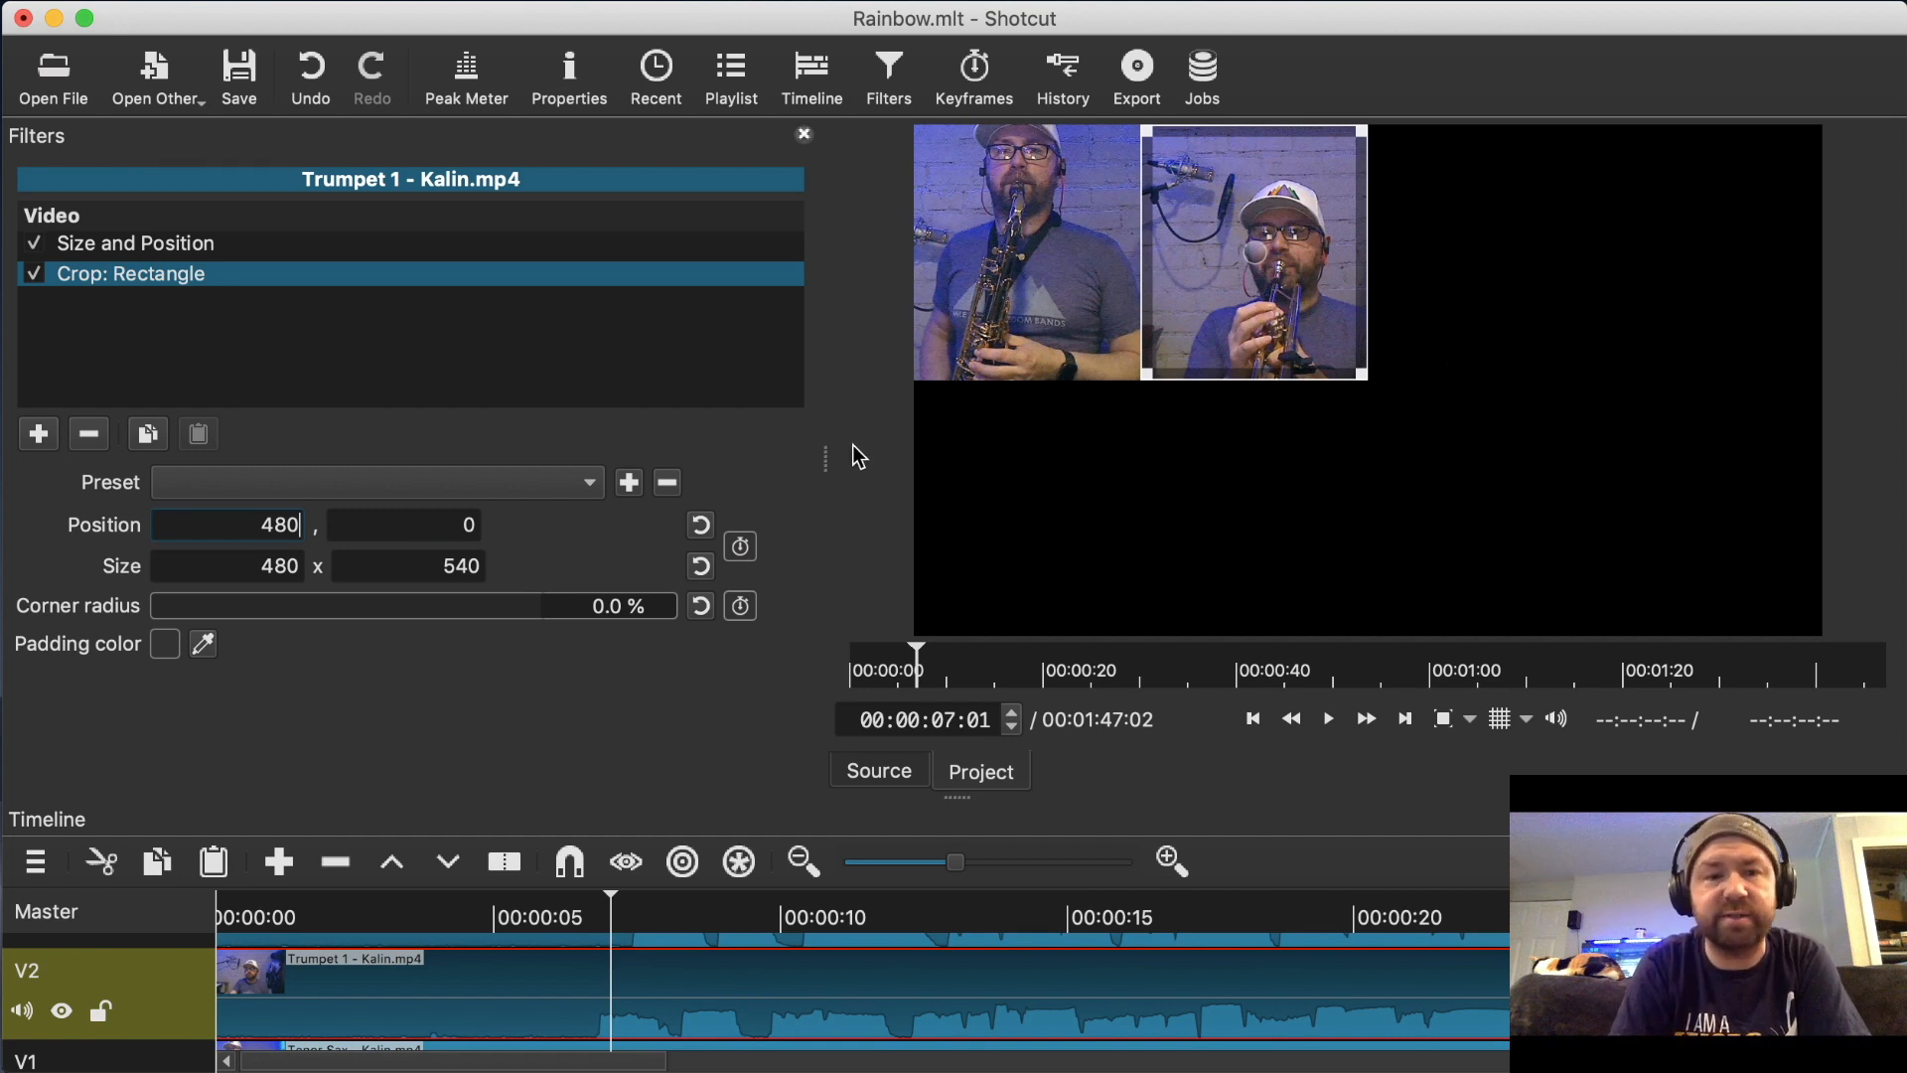
click(596, 484)
click(241, 256)
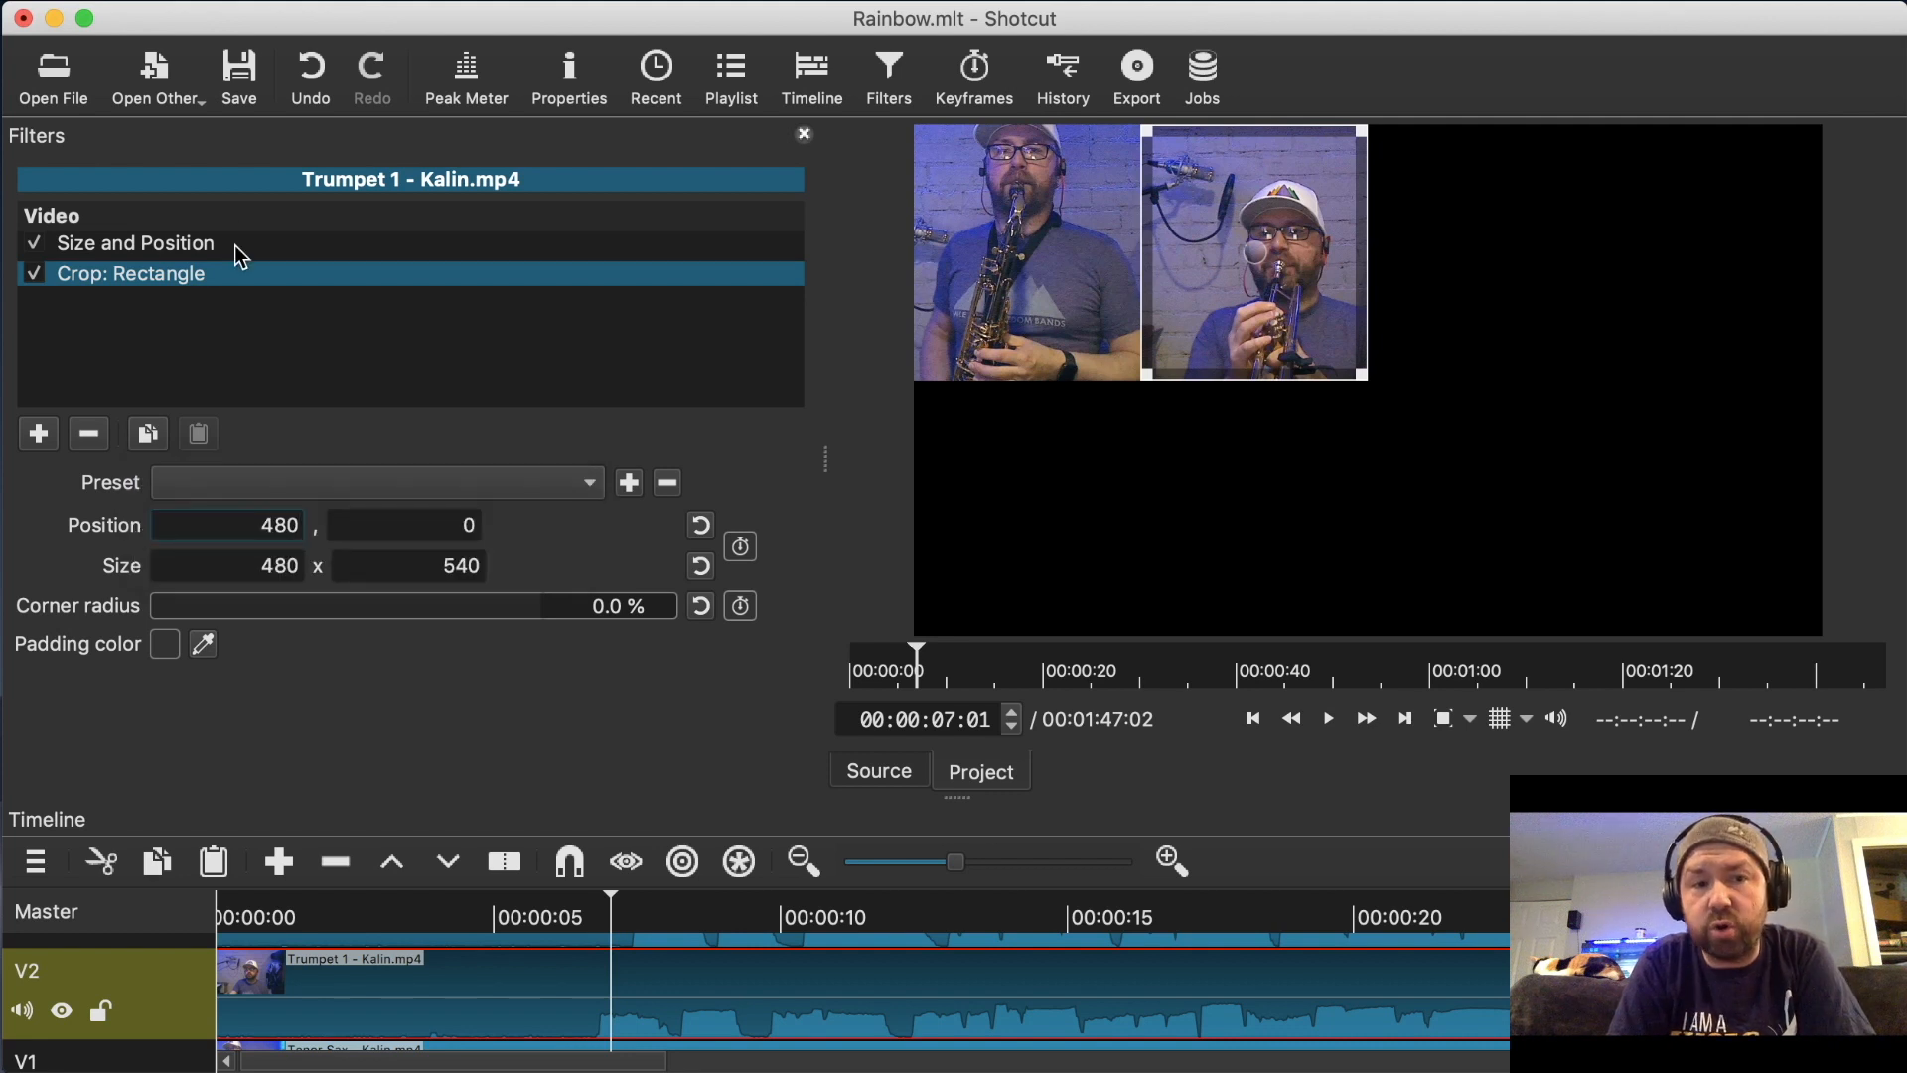